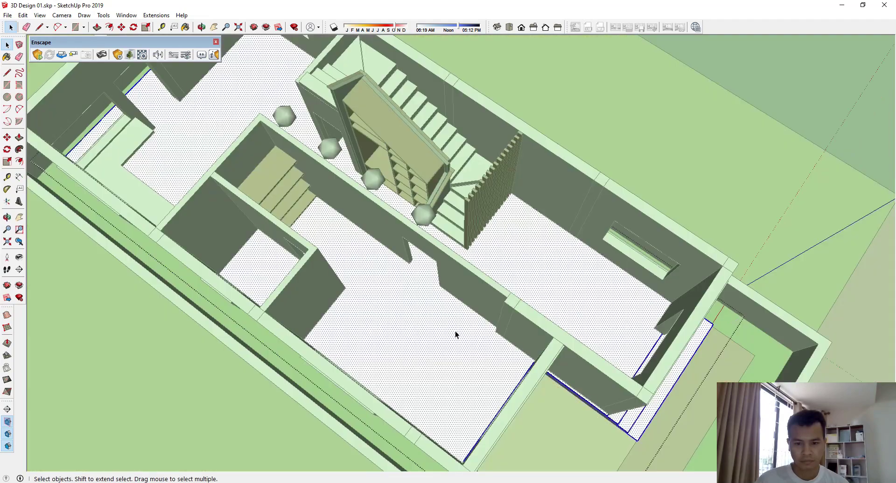
Step: Draw a rectangle over the floor of the small enclosed room to separate it from the main floor
middle_click_drag(455, 333, 217, 199)
left_click(504, 355)
middle_click_drag(503, 355, 608, 366)
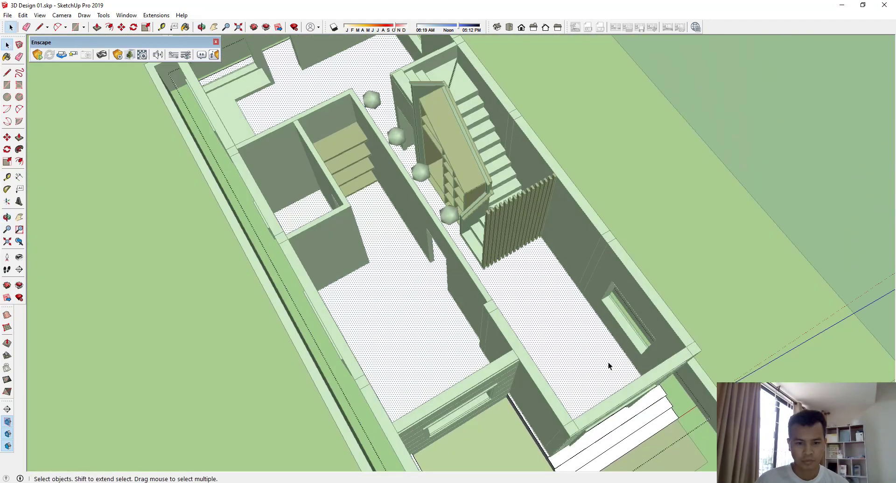
scroll(353, 218, "up", 5)
middle_click_drag(355, 217, 453, 157)
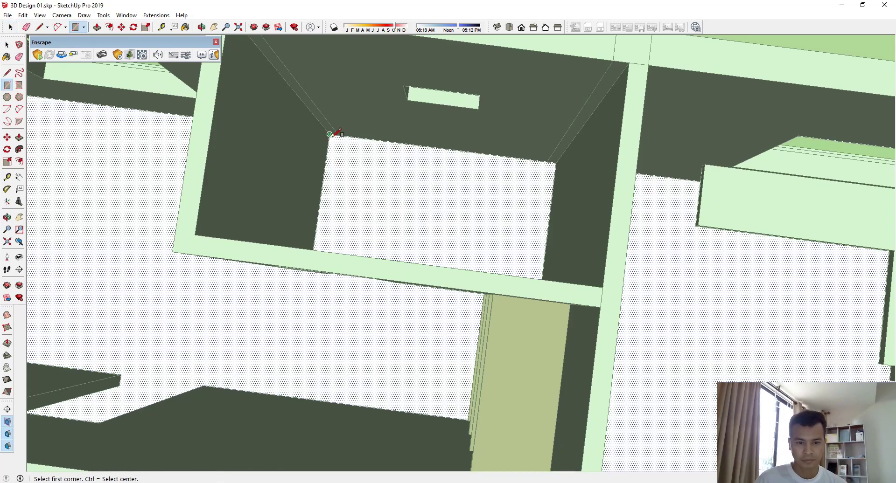
middle_click_drag(330, 133, 466, 274)
key("space")
scroll(303, 259, "down", 4)
middle_click_drag(242, 256, 526, 142)
scroll(525, 142, "down", 2)
middle_click_drag(369, 192, 760, 253)
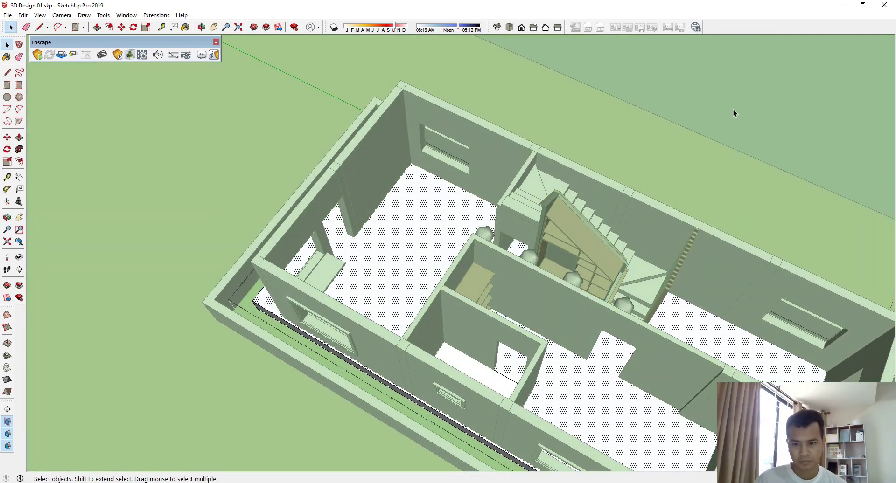
middle_click_drag(733, 112, 463, 200)
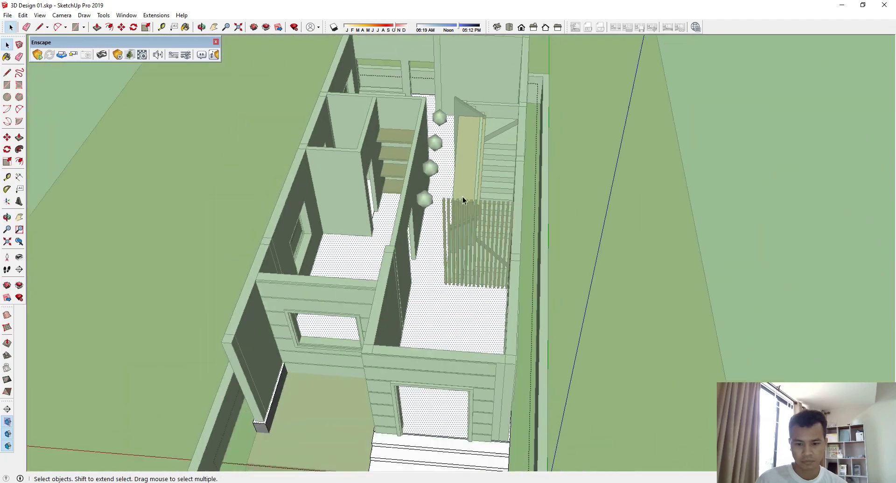
scroll(459, 424, "up", 5)
scroll(440, 378, "down", 8)
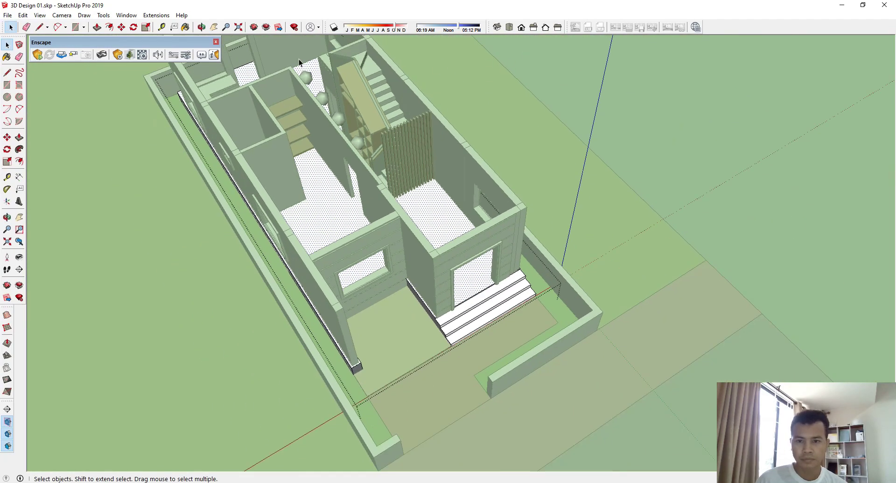
Step: Create a new material that uses the marble tile image 4e10b2d6cce6c40fa6d7a9365cb908fb.jpg from the Texture folder
left_click(6, 57)
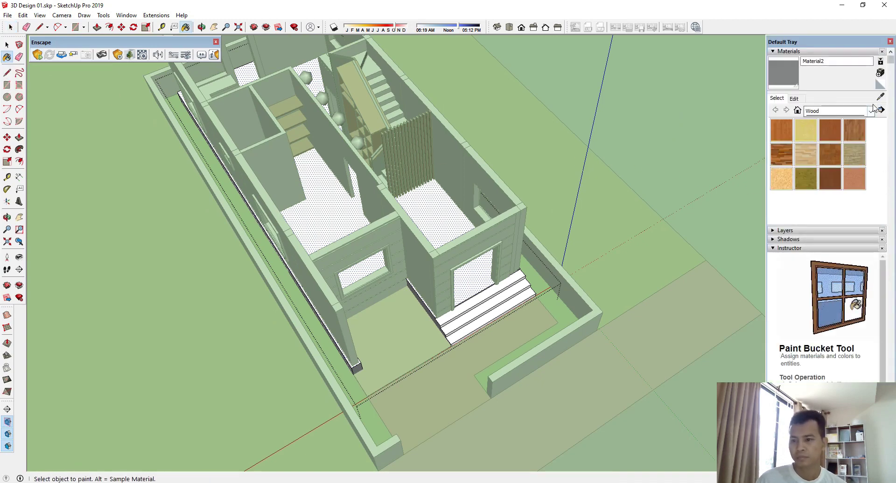
left_click(880, 74)
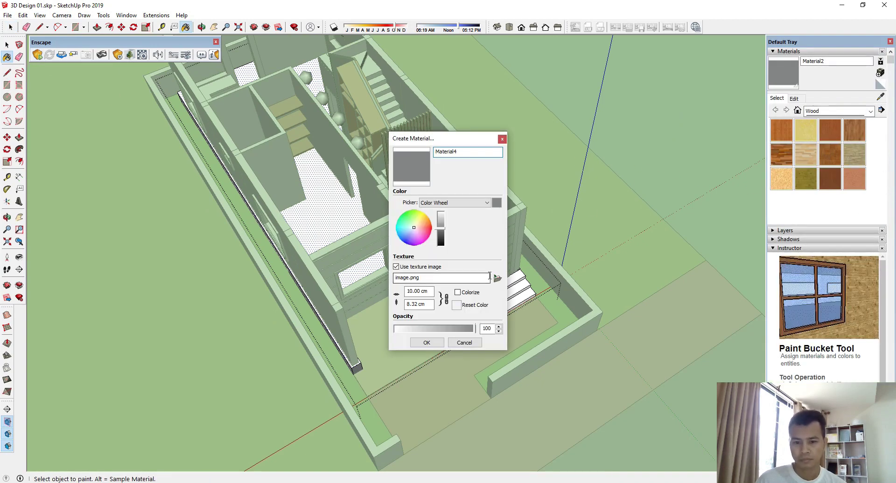
left_click(509, 272)
scroll(624, 270, "down", 5)
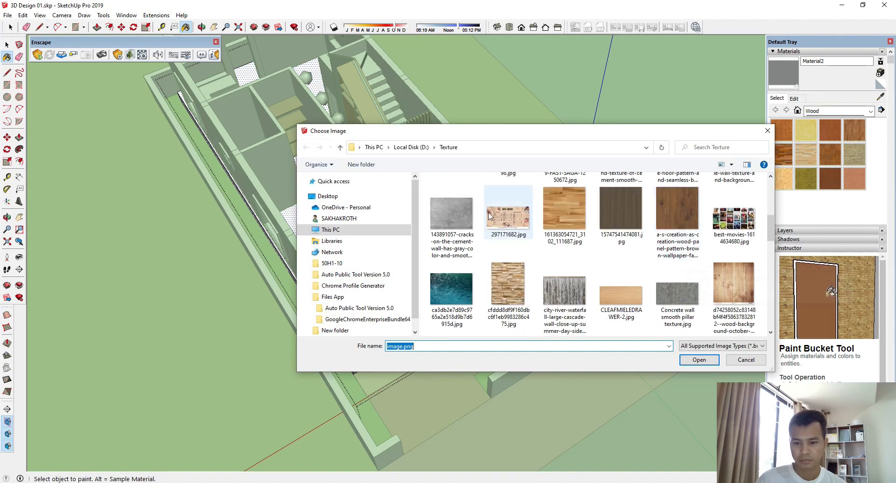
scroll(668, 256, "up", 6)
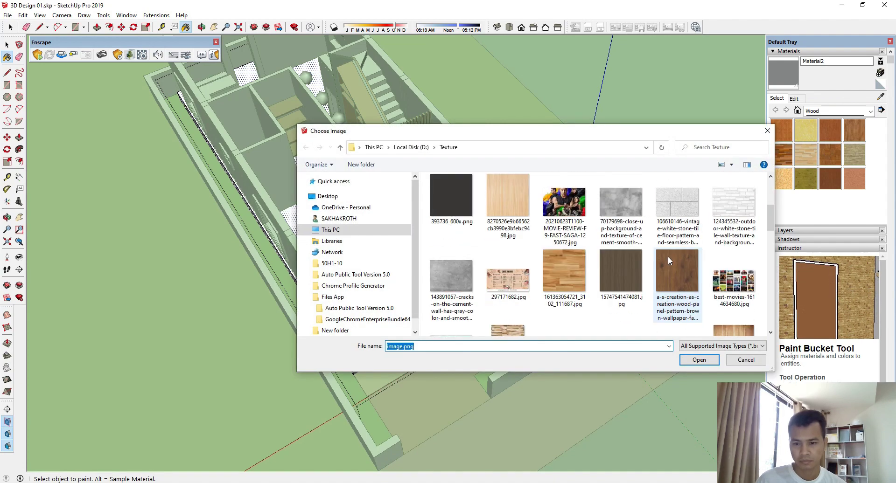
scroll(583, 252, "down", 1)
scroll(523, 238, "up", 3)
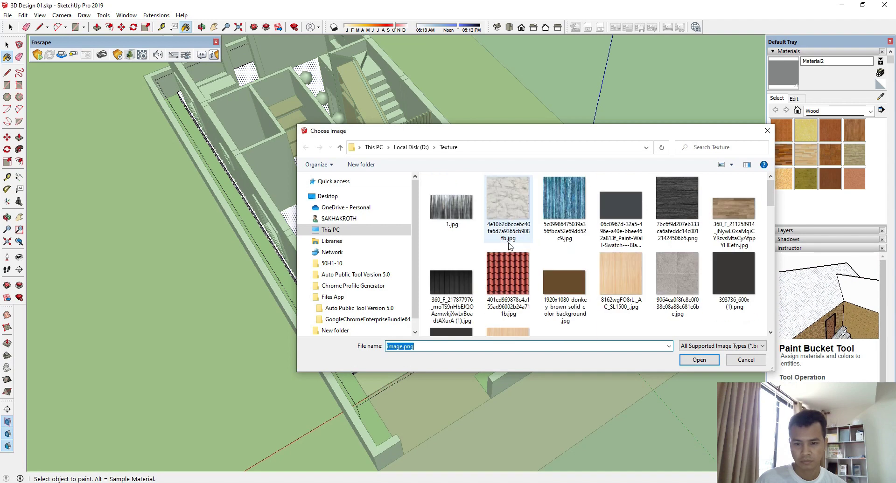
scroll(519, 229, "down", 3)
scroll(519, 229, "down", 5)
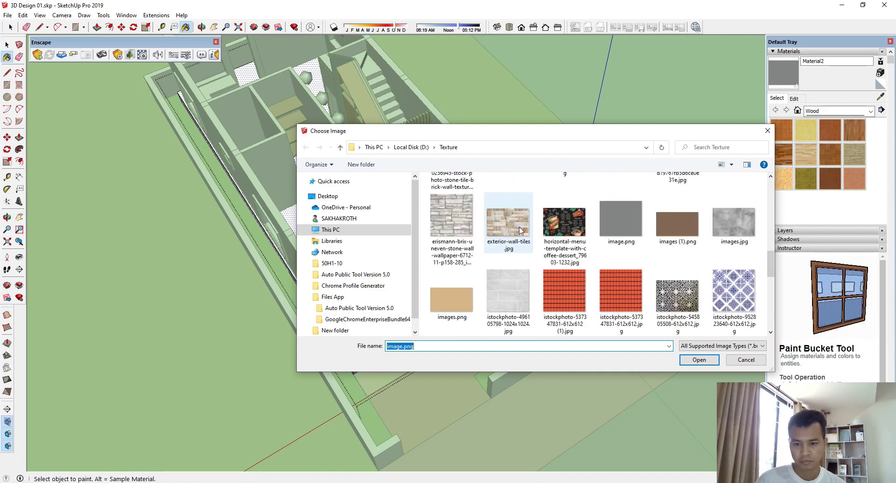
scroll(522, 231, "down", 1)
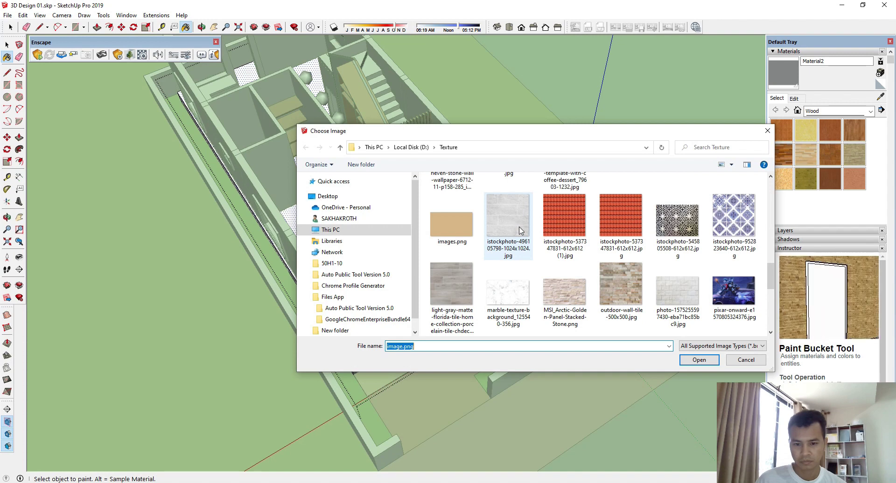
scroll(519, 229, "up", 10)
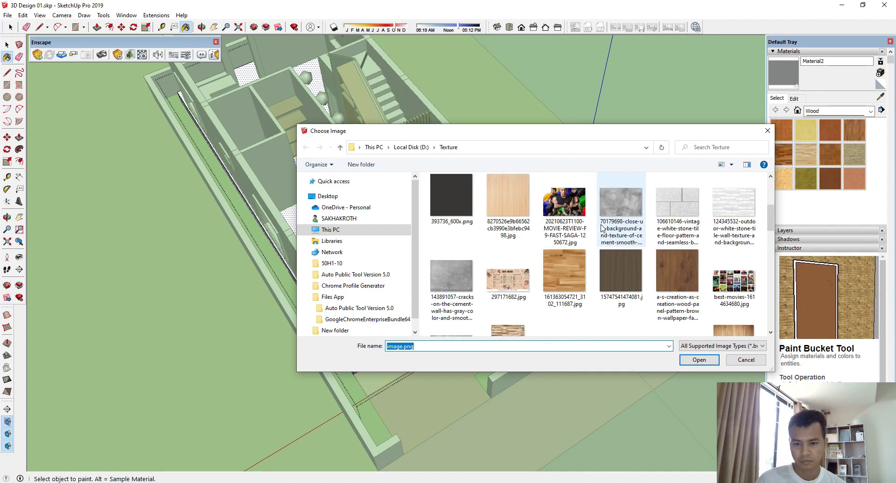
left_click(507, 199)
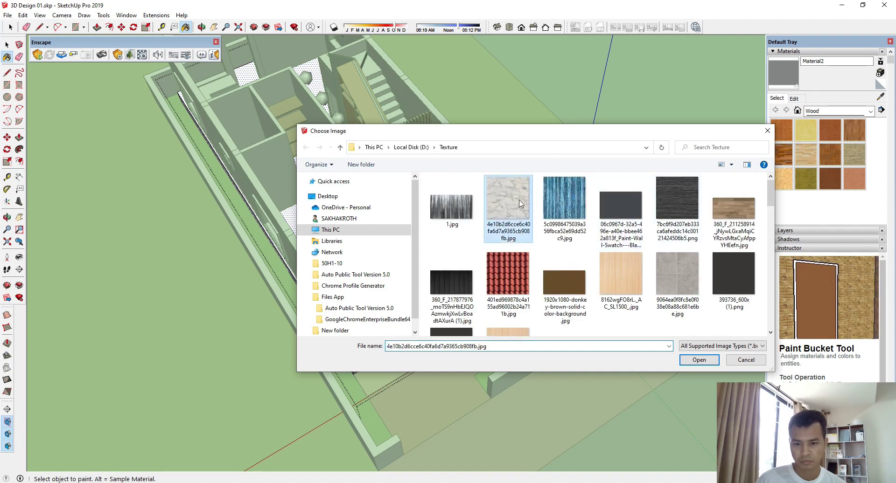
left_click(698, 360)
left_click(426, 342)
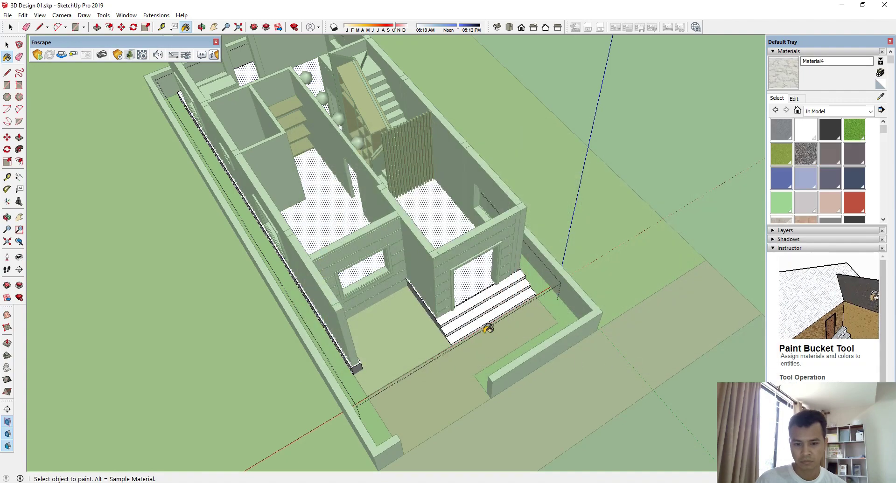
Step: Paint the main house floor with the new marble tile material
middle_click_drag(429, 206, 448, 224)
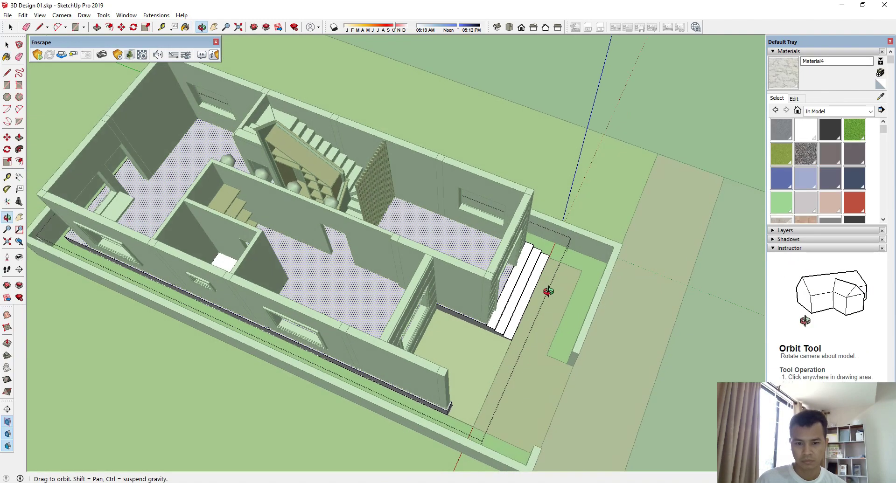
key("space")
scroll(460, 236, "up", 8)
scroll(460, 235, "up", 4)
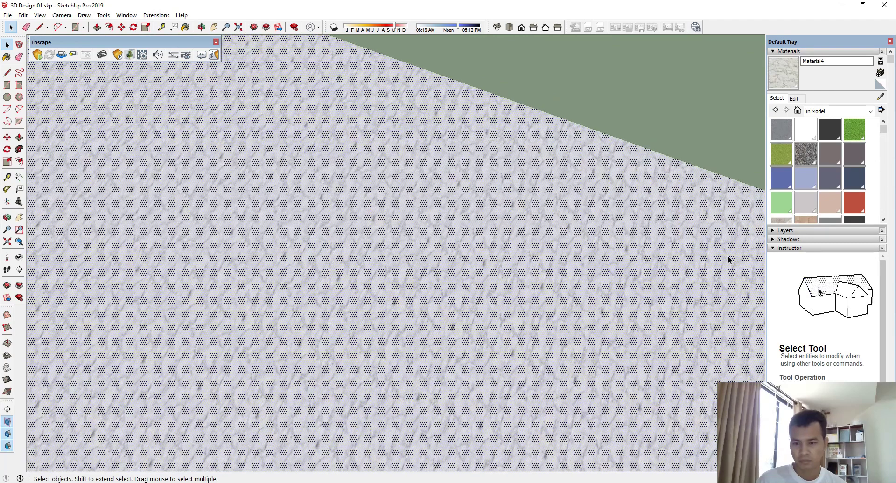
scroll(465, 330, "down", 5)
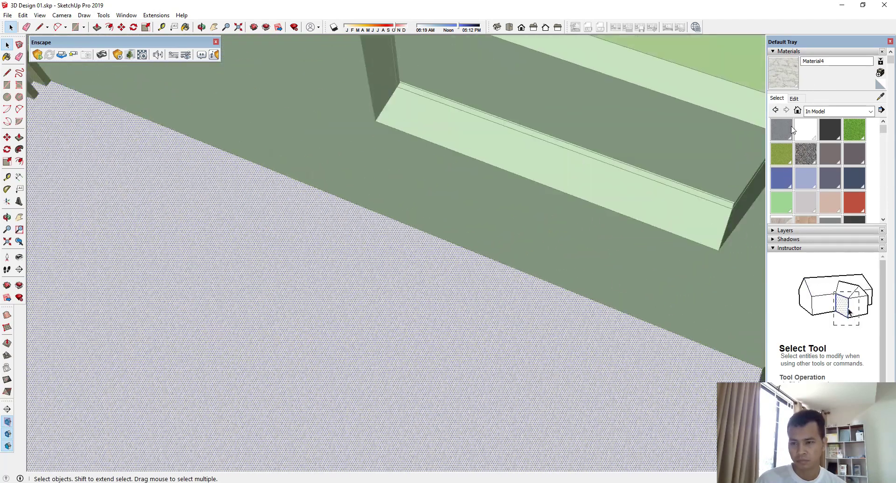
Step: Set the marble floor texture's width to 60 cm
left_click(794, 99)
left_click_drag(788, 207, 787, 208)
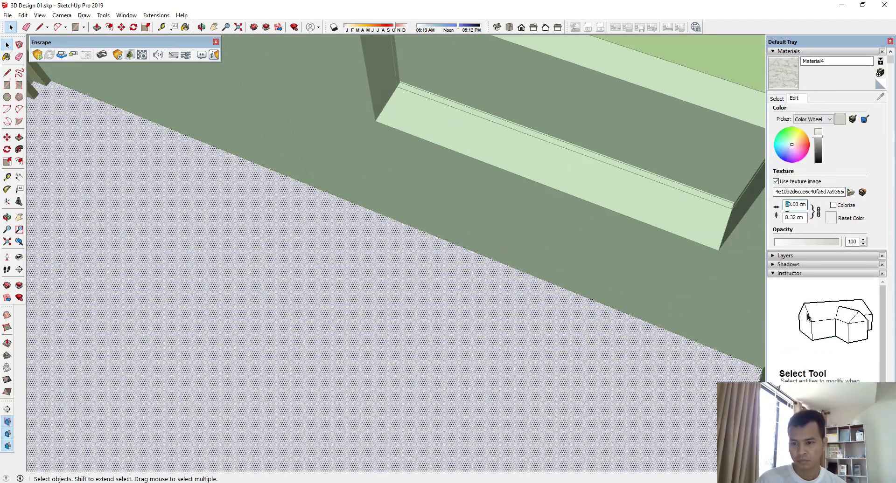
type("6")
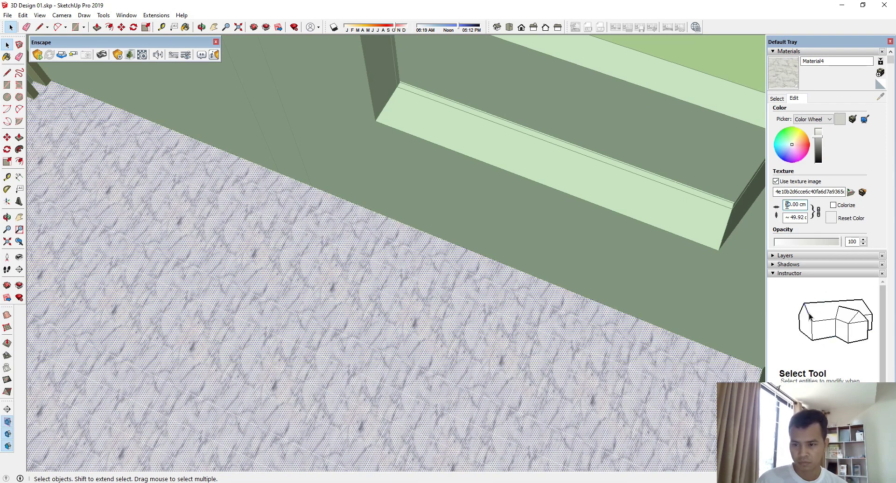
Step: Enlarge the marble floor texture's width to 240 cm and check the tiles beside the slatted screen
type("24")
scroll(471, 272, "down", 8)
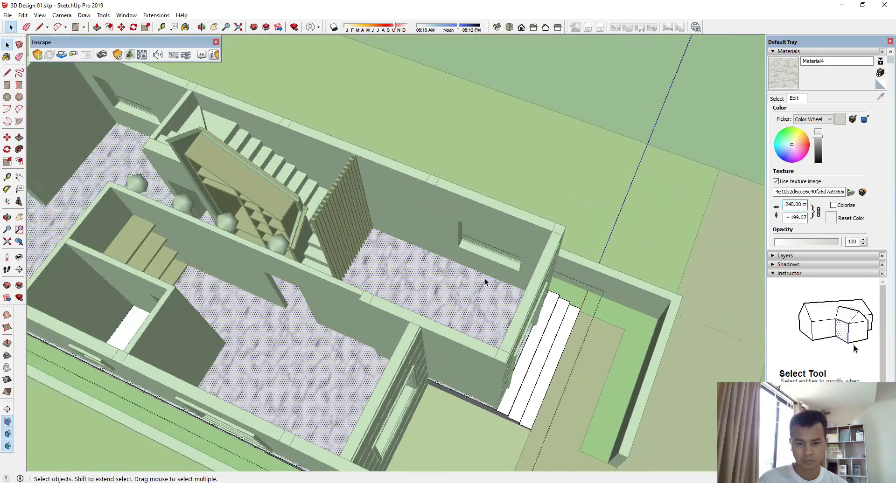
middle_click_drag(485, 278, 376, 262)
key("space")
scroll(450, 314, "up", 5)
scroll(452, 187, "up", 3)
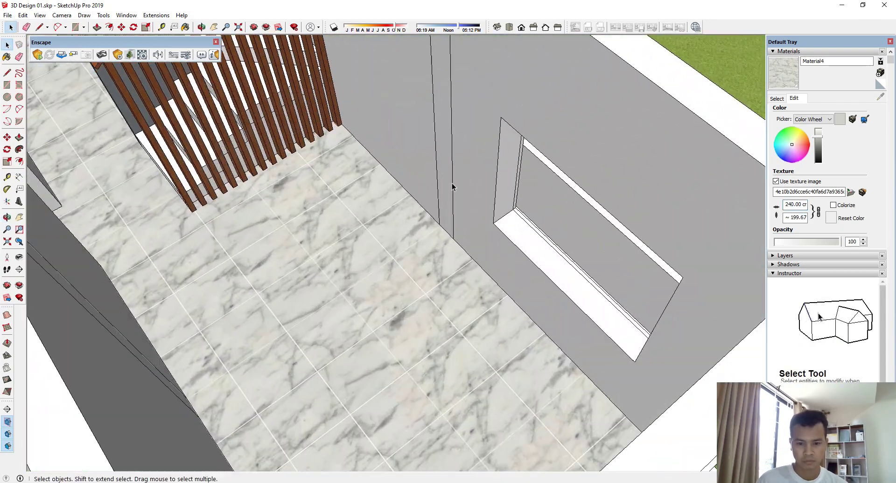
Step: Measure a floor tile's width near the side wall and set the marble texture's width to 250 cm
key("t")
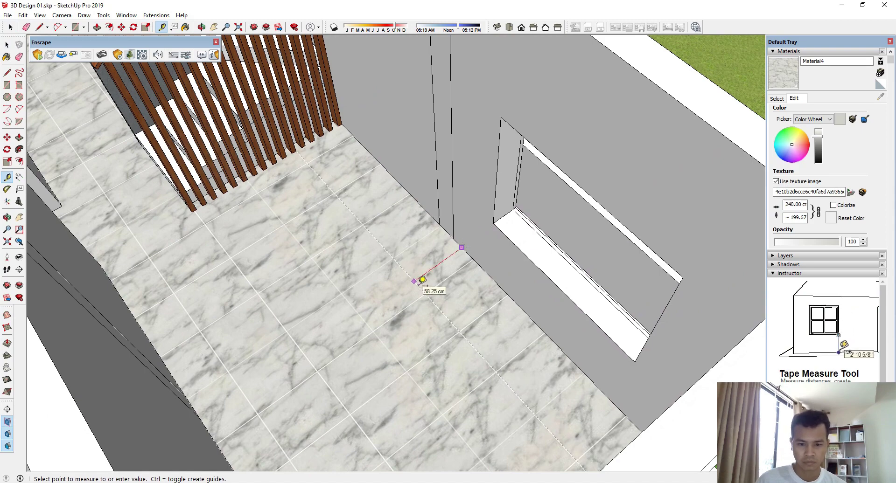
key("space")
scroll(418, 311, "down", 3)
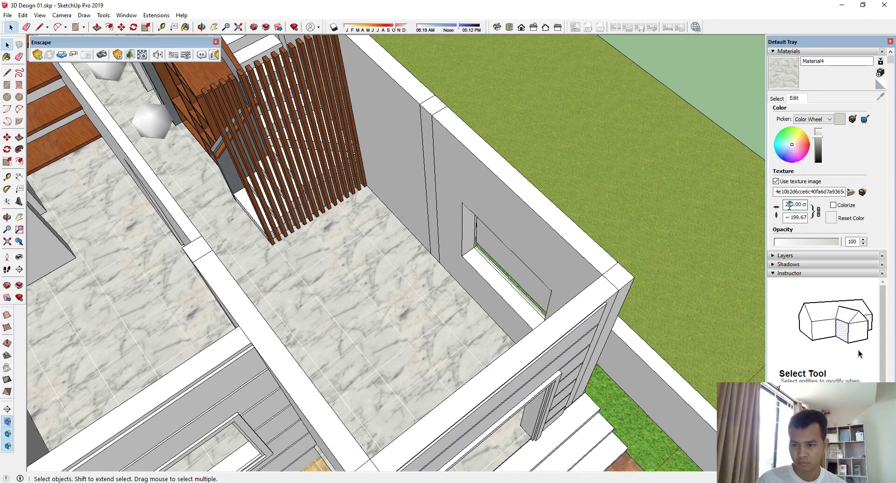
key("Return")
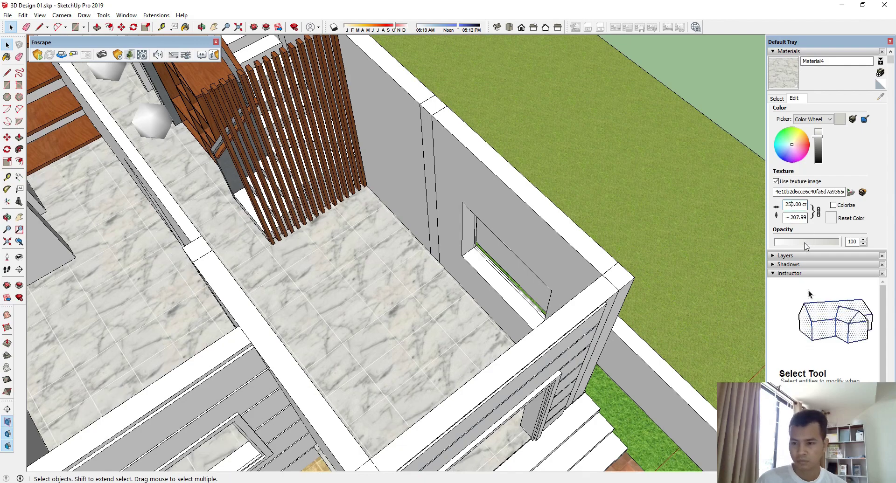
Step: Try to flip the floor face together with its edges using Flip Along
scroll(483, 312, "down", 3)
middle_click_drag(483, 312, 243, 280)
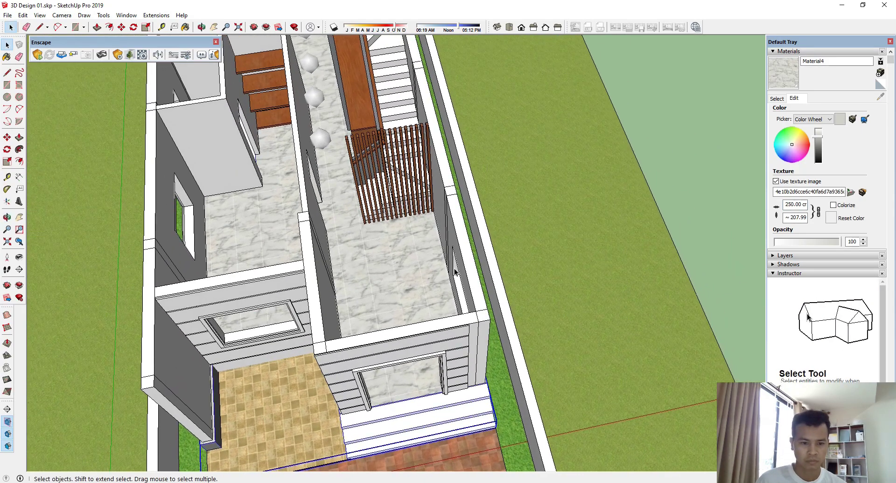
scroll(219, 240, "up", 4)
middle_click_drag(439, 257, 519, 320)
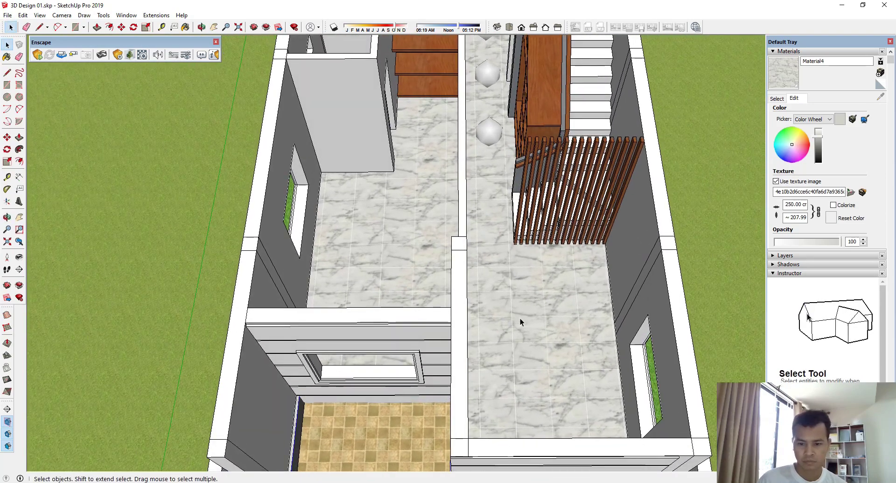
double_click(520, 319)
right_click(505, 309)
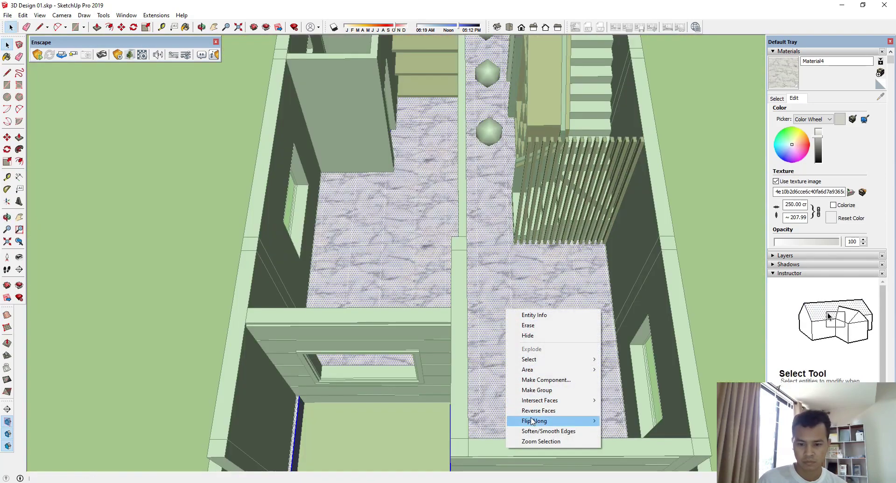
mouse_move(532, 420)
left_click(639, 421)
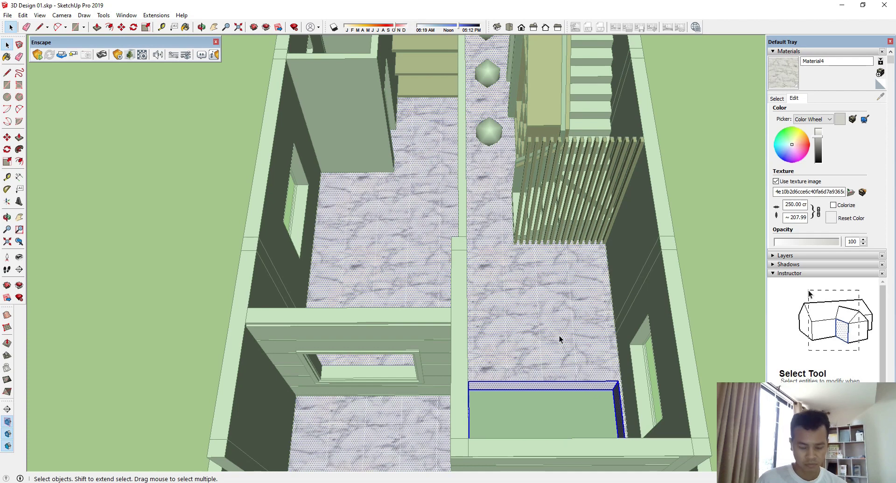
Step: Shift the marble texture slightly across the main floor with the Position Texture tool
left_click(514, 320)
right_click(514, 320)
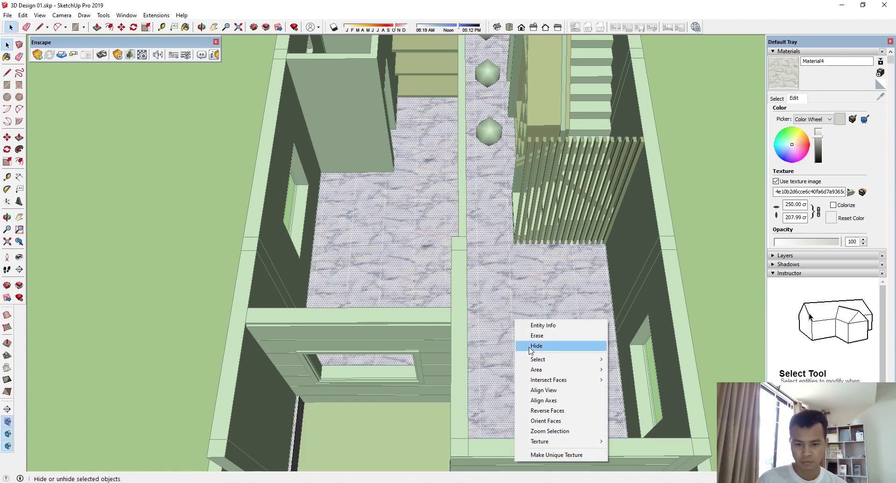
mouse_move(560, 442)
left_click(627, 442)
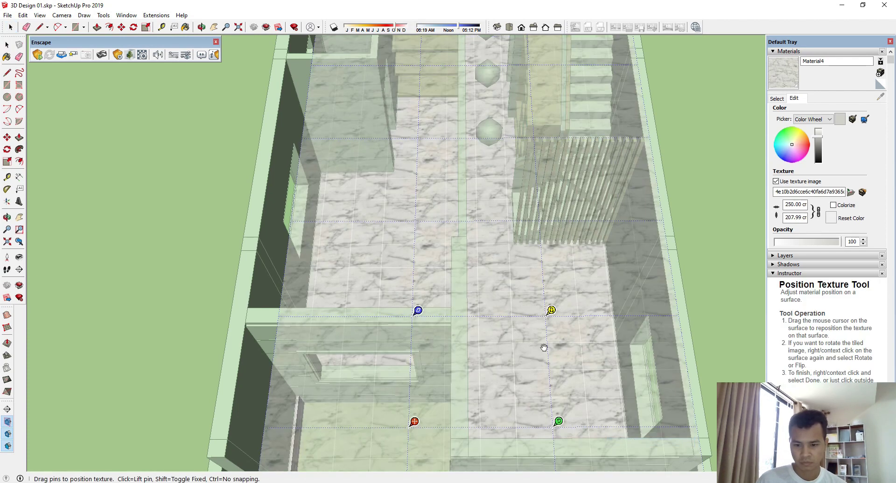
left_click_drag(544, 348, 545, 347)
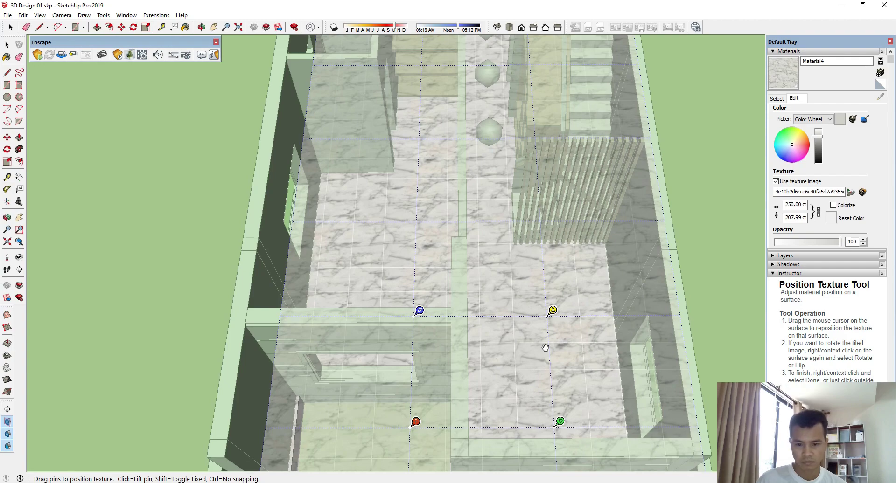
key("Return")
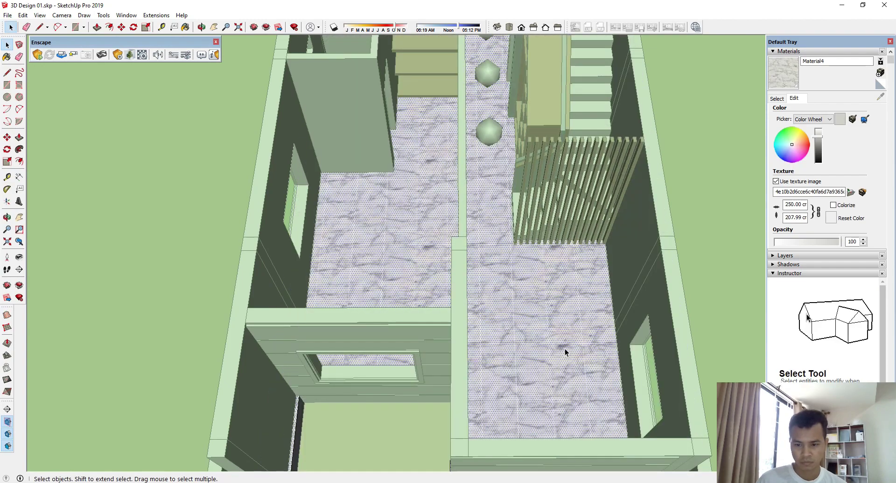
left_click(731, 275)
scroll(414, 326, "down", 3)
middle_click_drag(413, 325, 511, 276)
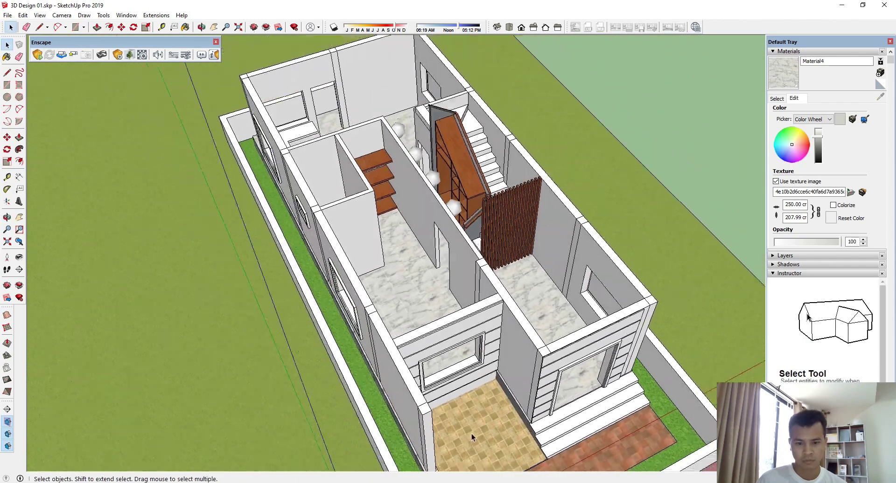
scroll(445, 238, "up", 3)
middle_click_drag(445, 238, 503, 88)
scroll(404, 259, "down", 3)
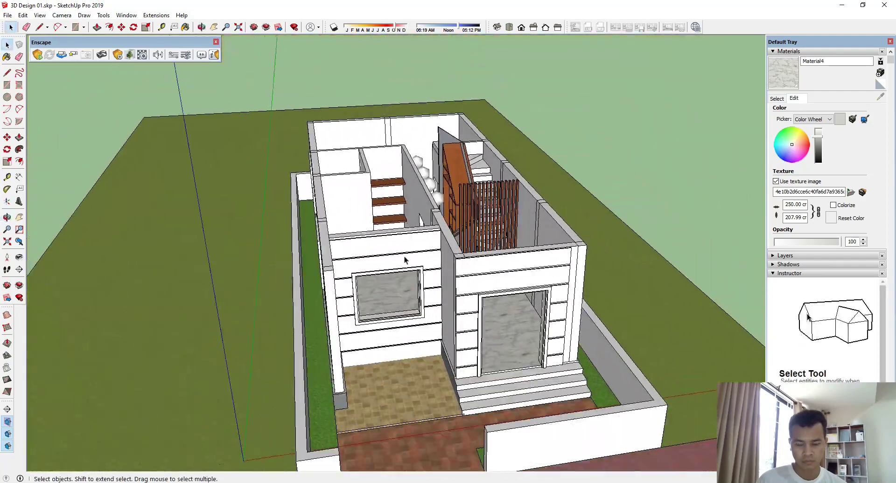
Step: Inspect the entrance steps and the side where they meet the tiled terrace
middle_click_drag(404, 260, 510, 388)
scroll(510, 387, "up", 5)
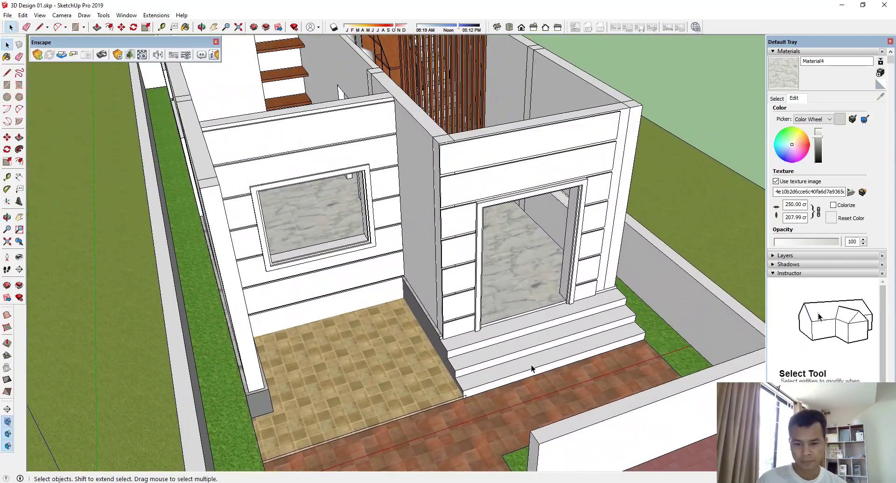
double_click(531, 369)
triple_click(534, 370)
scroll(534, 371, "up", 1)
left_click(383, 376)
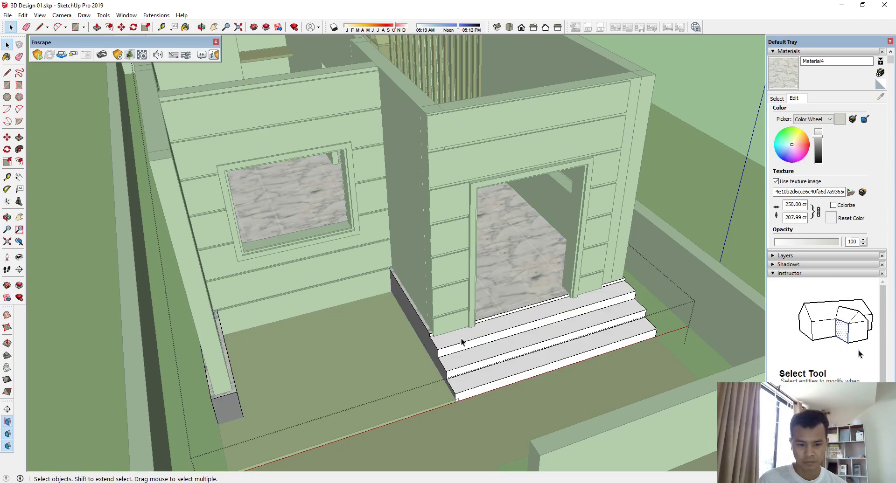
scroll(462, 340, "down", 3)
middle_click_drag(461, 340, 345, 328)
left_click(711, 144)
middle_click_drag(579, 221, 340, 366)
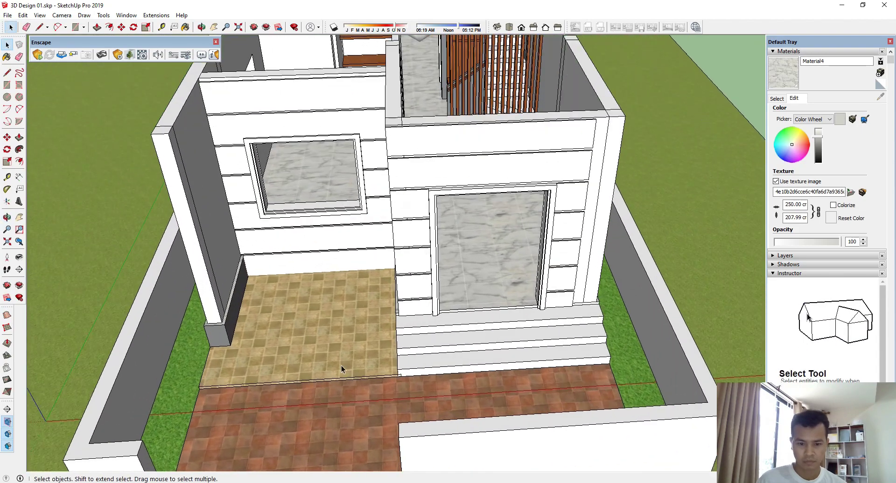
Step: Move the tiled terrace's side edge flush with the side of the entrance steps and leave the group
double_click(356, 336)
triple_click(355, 335)
middle_click_drag(550, 347, 434, 369)
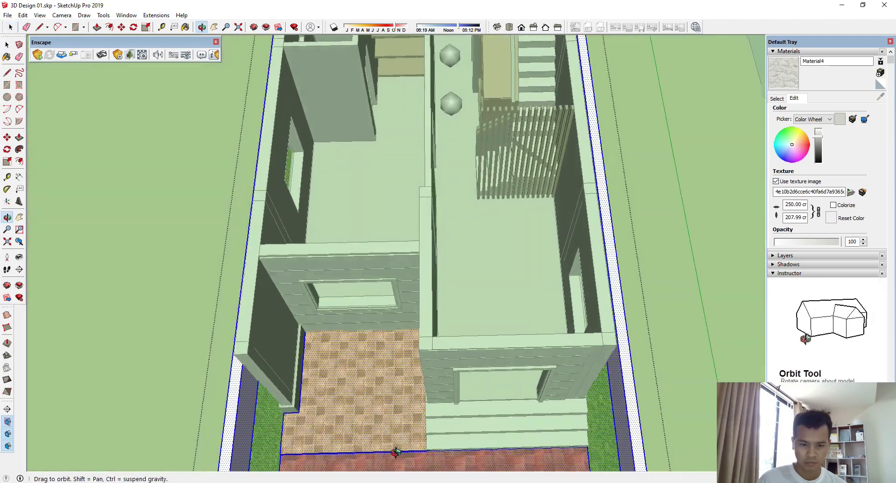
scroll(448, 385, "down", 4)
middle_click_drag(472, 324, 440, 166)
middle_click_drag(407, 197, 439, 451)
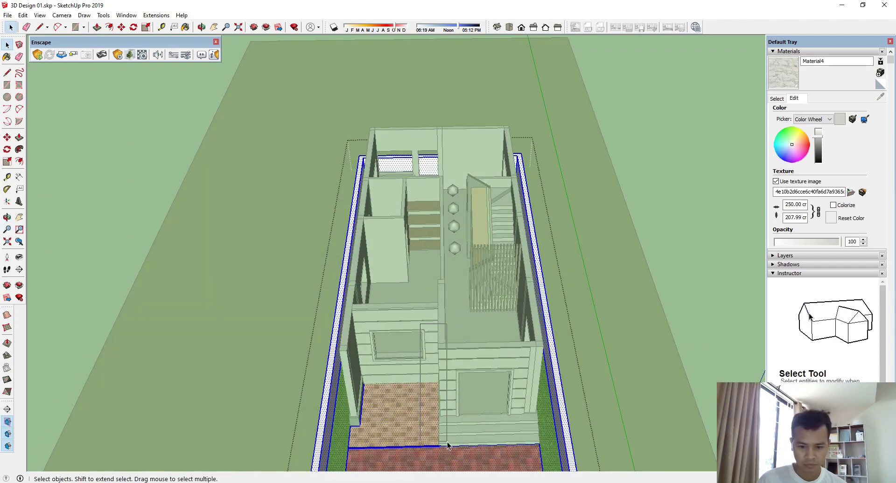
scroll(447, 445, "up", 10)
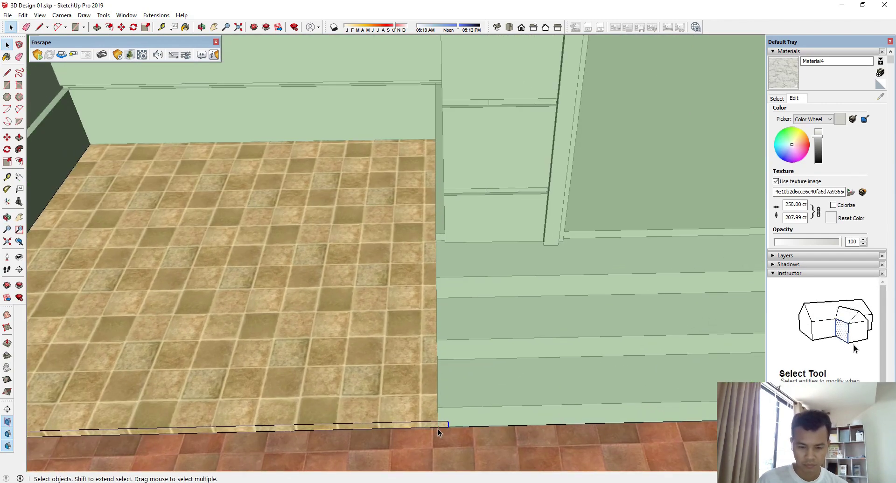
scroll(439, 433, "up", 3)
key("m")
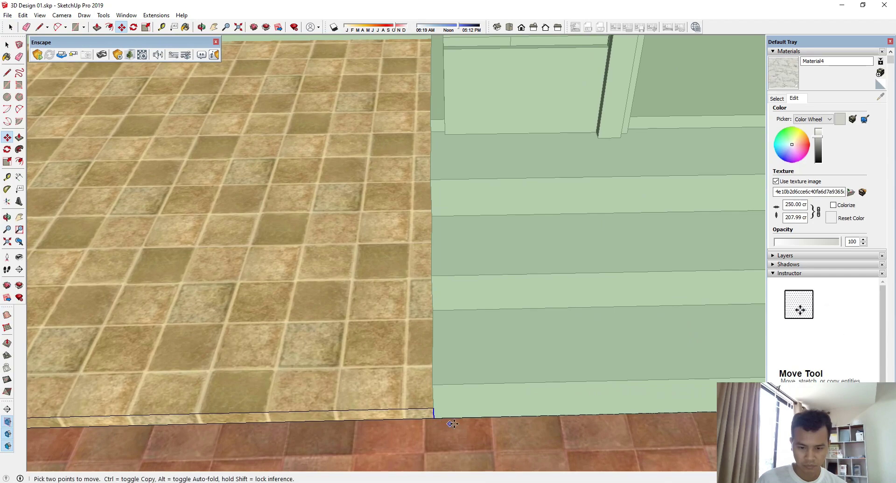
key("space")
scroll(434, 396, "down", 12)
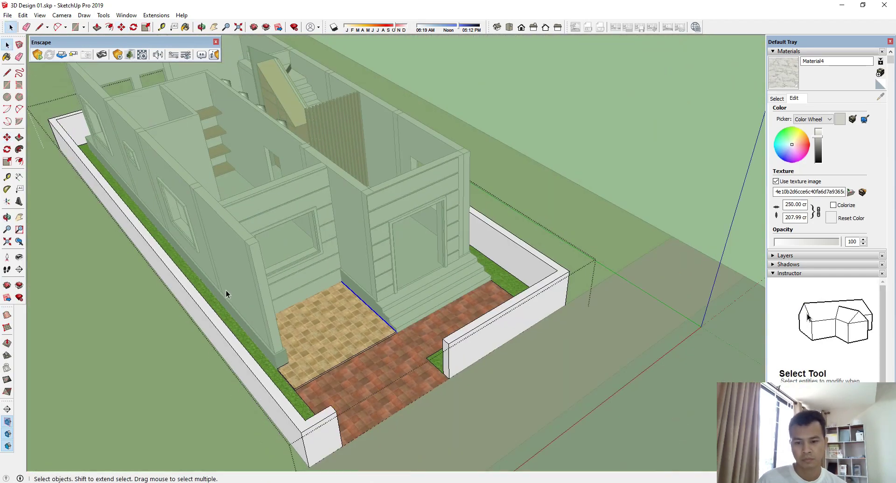
middle_click_drag(226, 293, 641, 139)
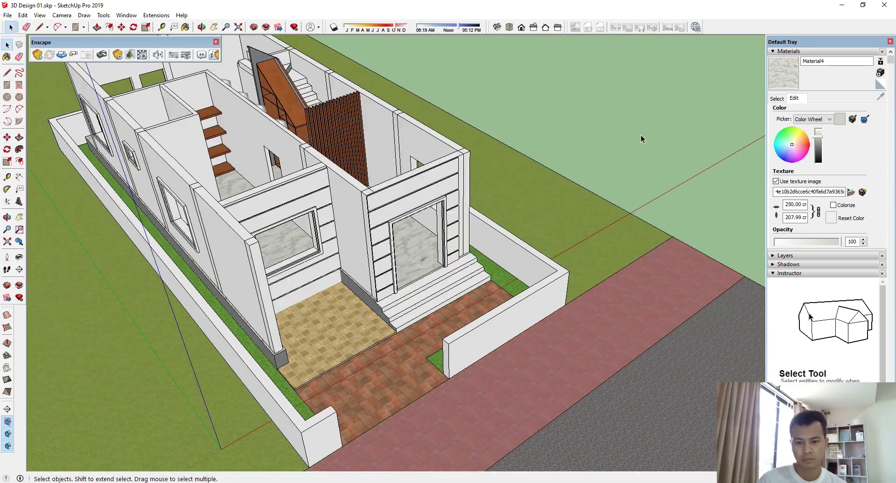
Step: Open the entrance steps' group and create a new material from the texture image Surface-design-motif-1.jpg
scroll(413, 304, "up", 3)
double_click(427, 316)
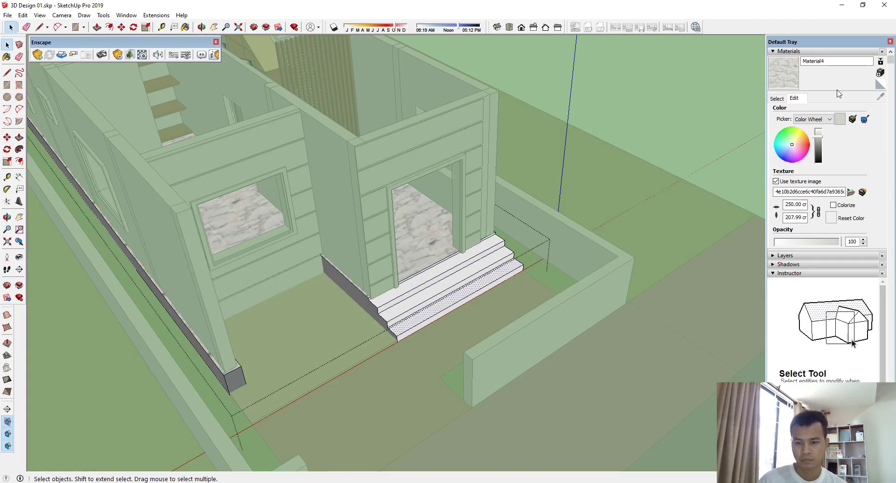
left_click(880, 73)
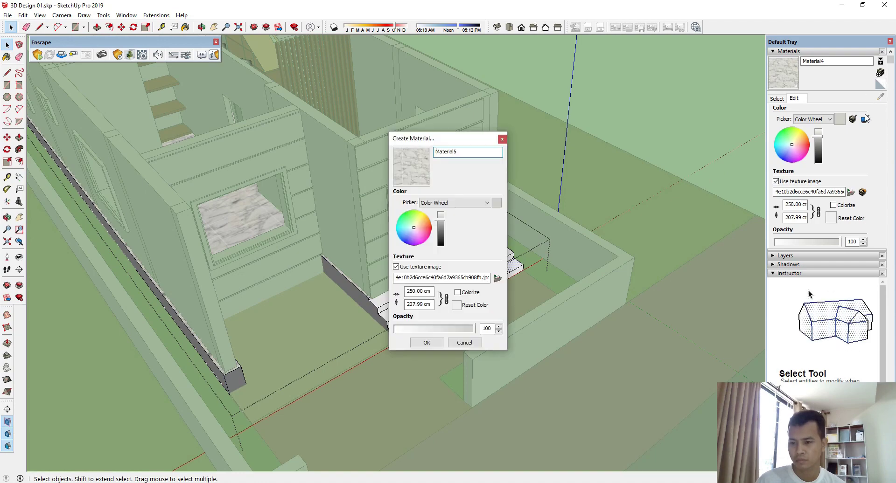
left_click(497, 278)
scroll(563, 271, "down", 5)
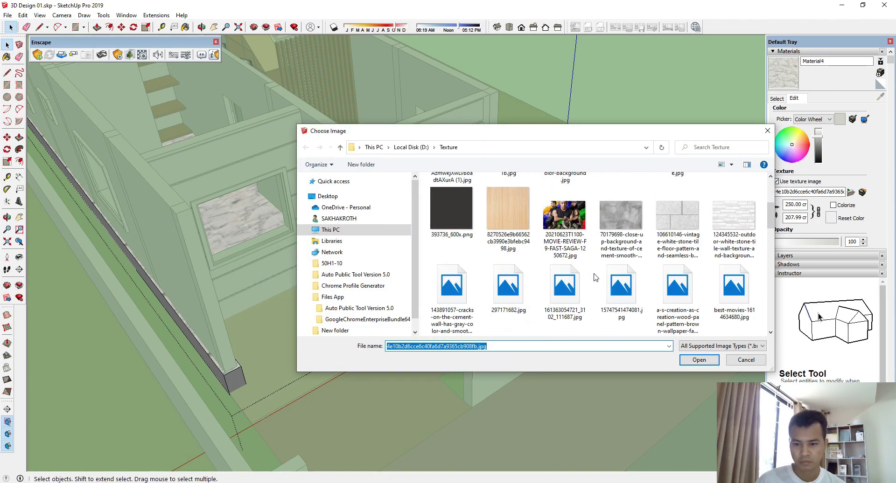
scroll(563, 271, "up", 1)
scroll(563, 270, "down", 6)
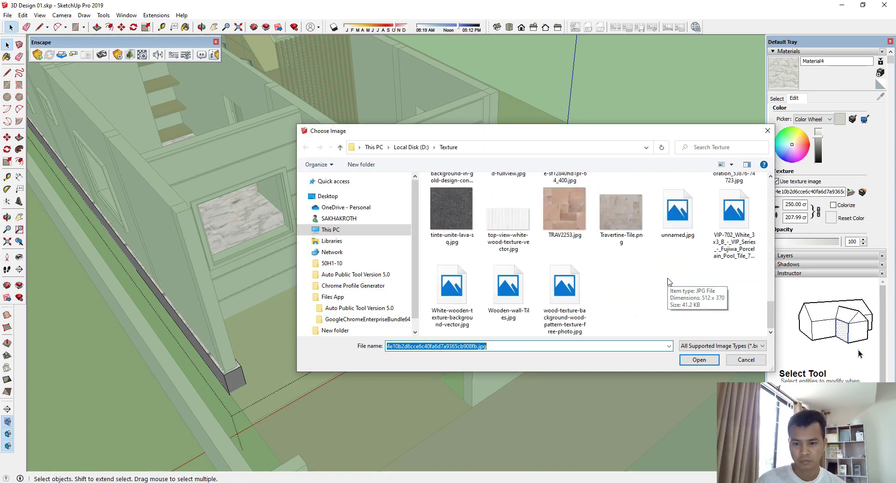
scroll(639, 264, "up", 3)
scroll(639, 265, "up", 5)
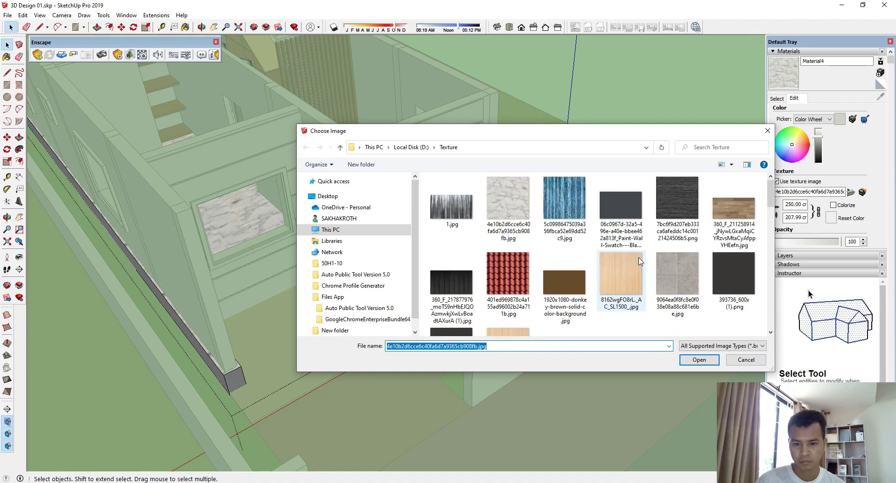
scroll(663, 229, "down", 8)
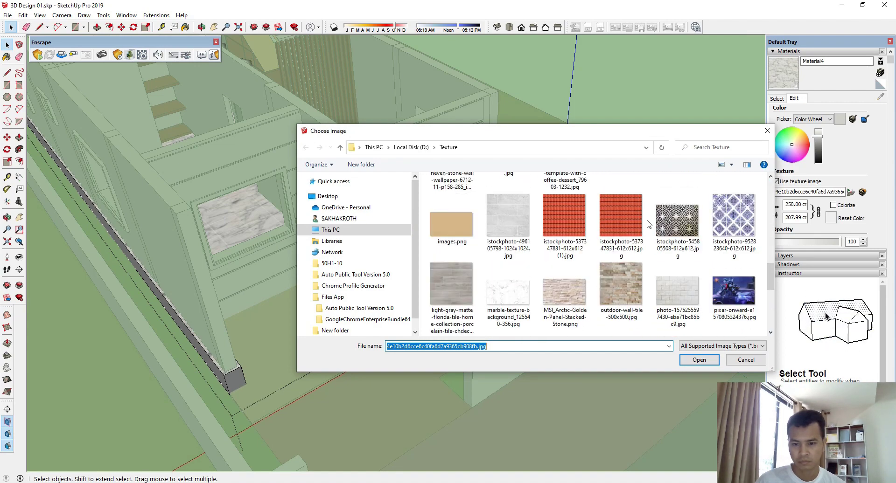
left_click(667, 284)
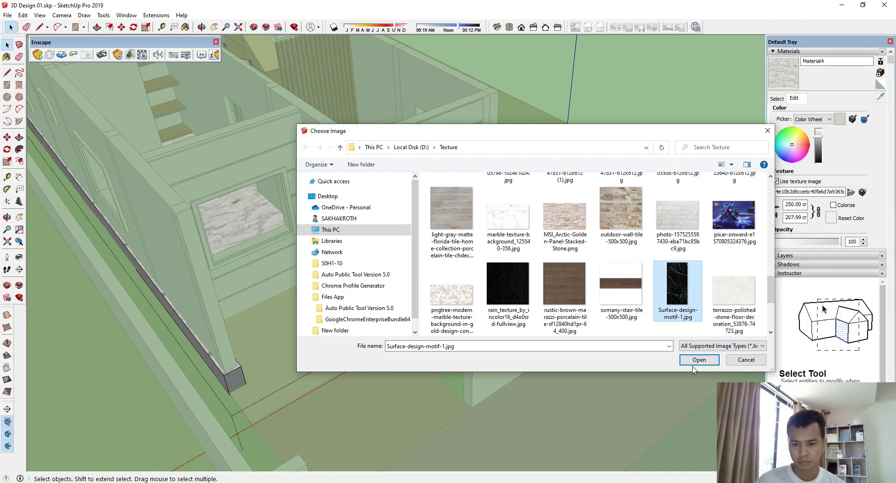
left_click(695, 361)
left_click(416, 344)
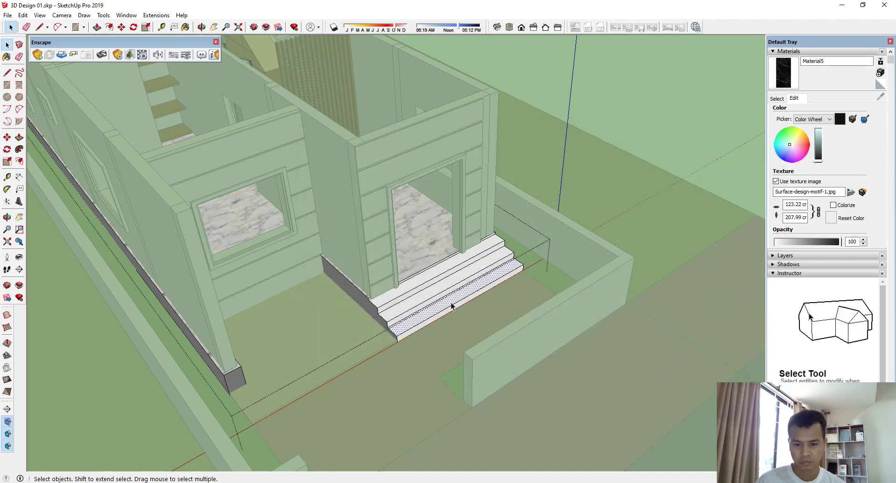
Step: Paint the three entrance step treads with the new black marble material and leave the group
left_click(789, 70)
scroll(452, 302, "up", 3)
left_click(449, 301)
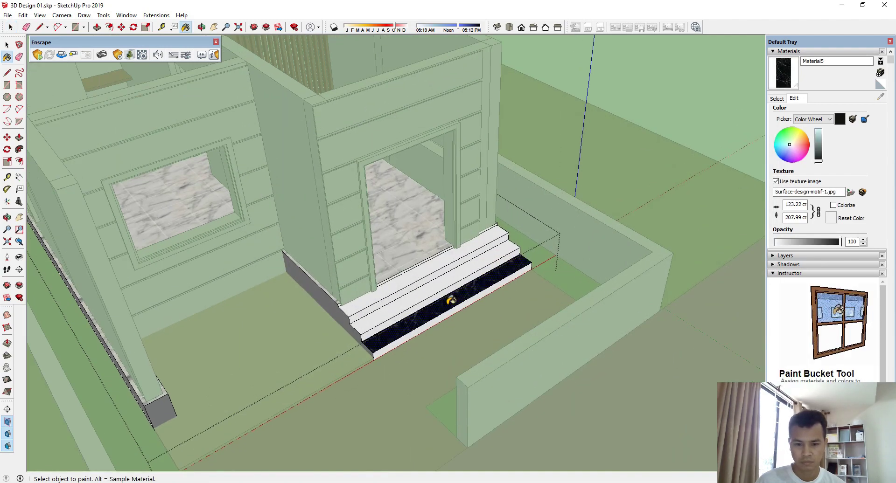
scroll(437, 274, "up", 3)
left_click(438, 274)
left_click(417, 255)
mouse_move(416, 255)
middle_mouse_down()
mouse_move(484, 234)
mouse_move(463, 304)
middle_mouse_up()
scroll(464, 304, "down", 5)
key("space")
left_click(630, 138)
middle_click_drag(630, 138, 523, 204)
scroll(405, 313, "up", 8)
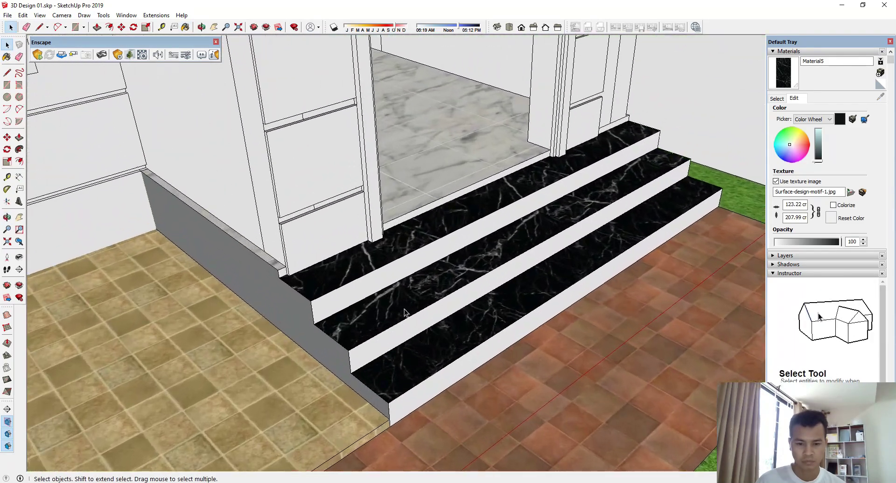
Step: Reopen the entrance steps' group and select the front edge of the top tread
middle_click_drag(452, 278, 499, 214)
double_click(499, 215)
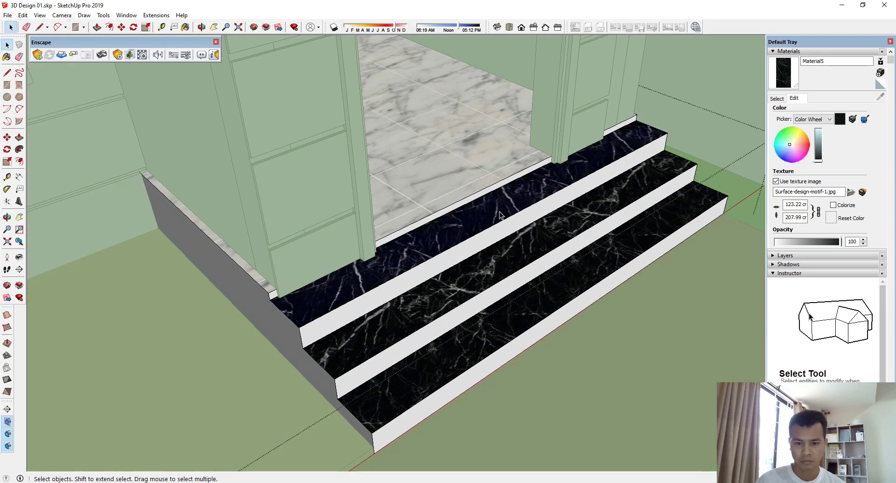
scroll(312, 328, "up", 6)
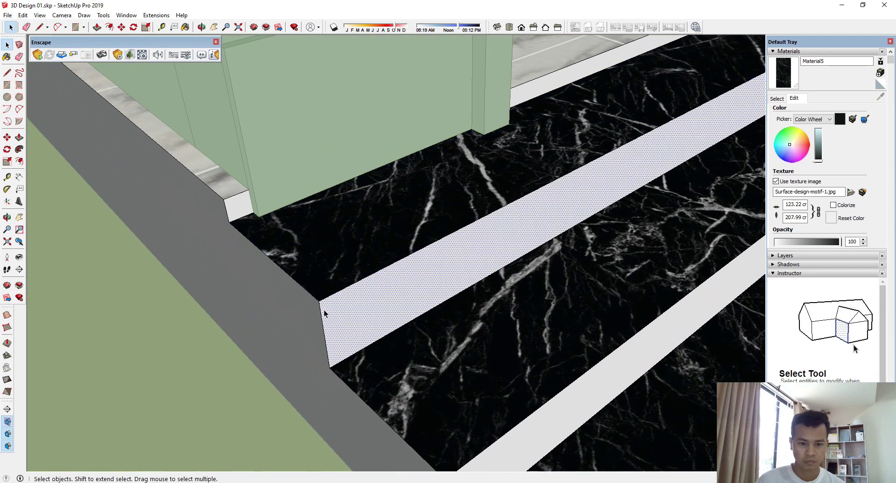
left_click(324, 307)
left_click(323, 299)
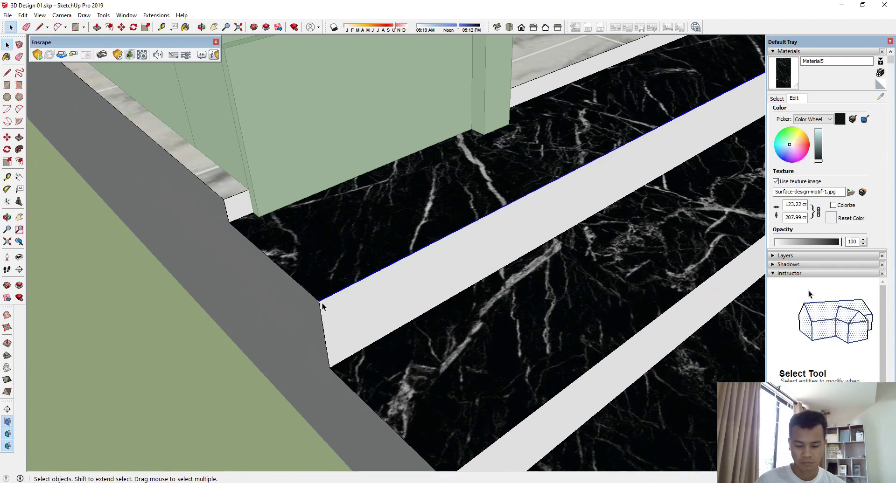
key("m")
scroll(321, 303, "up", 1)
left_click(317, 301)
key("ctrl")
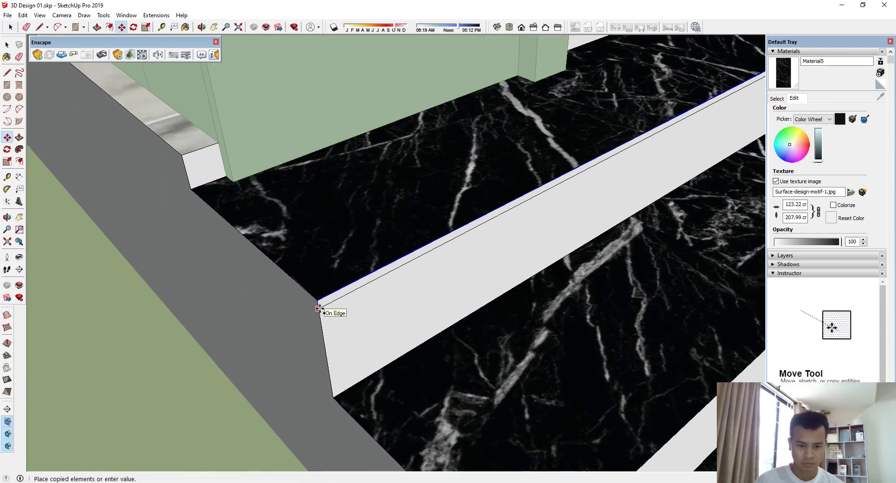
key("space")
Step: Add the lower treads' front edges to the selection and copy all three slightly down the risers to form thin strips
scroll(324, 290, "down", 4)
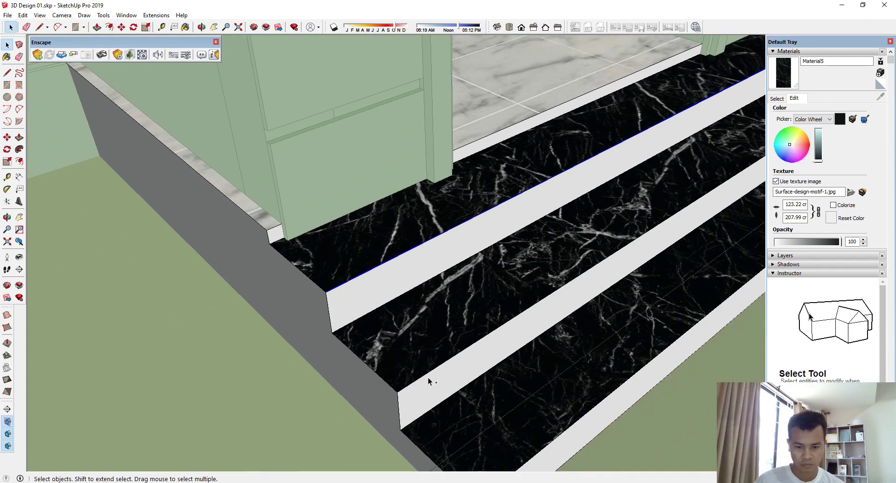
left_click(428, 374, "shift")
scroll(487, 329, "down", 2)
scroll(491, 418, "up", 2)
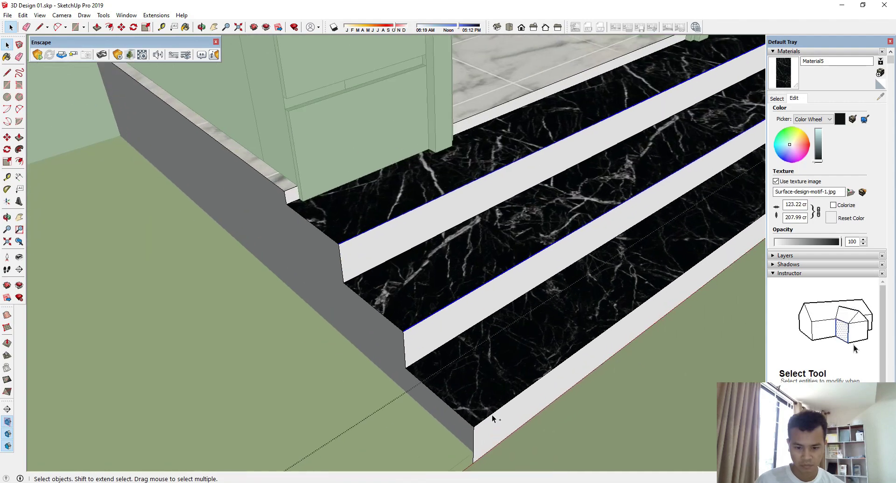
scroll(343, 250, "up", 2)
key("m")
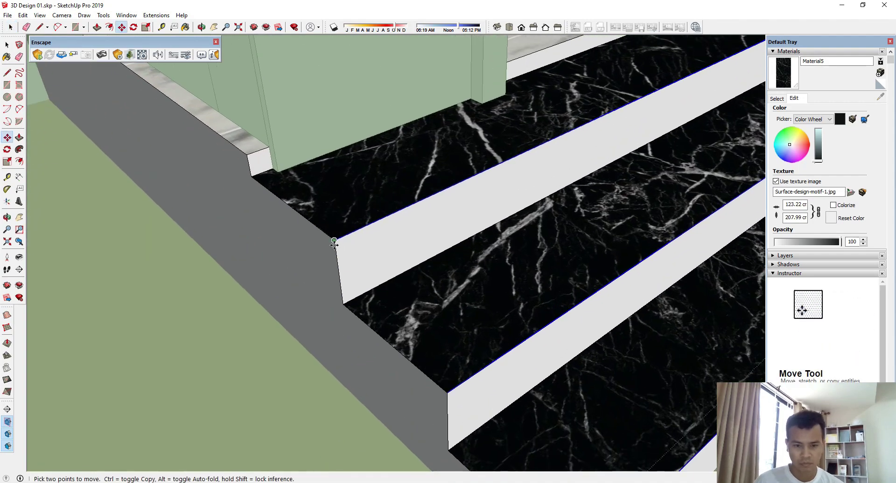
key("ctrl")
left_click(334, 241)
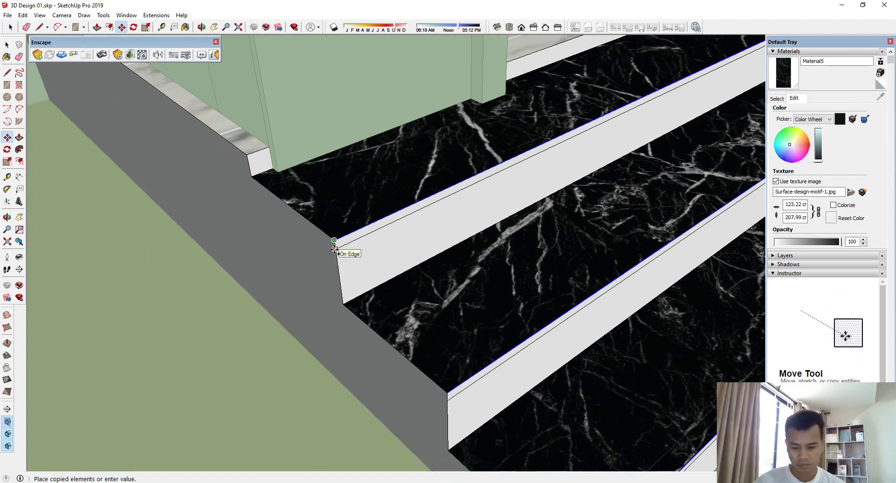
key("Escape")
key("space")
Step: Push/Pull the thin strip at the top of each of the three risers slightly outward to form nosings
key("p")
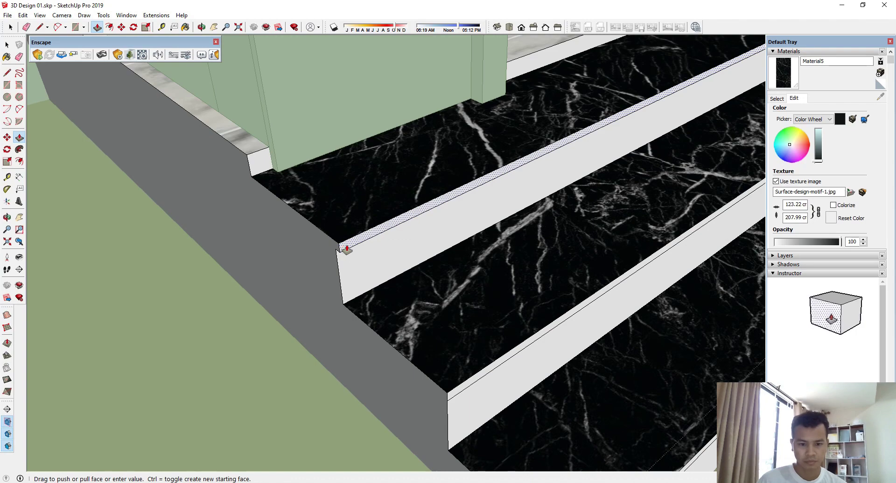
scroll(395, 211, "down", 1)
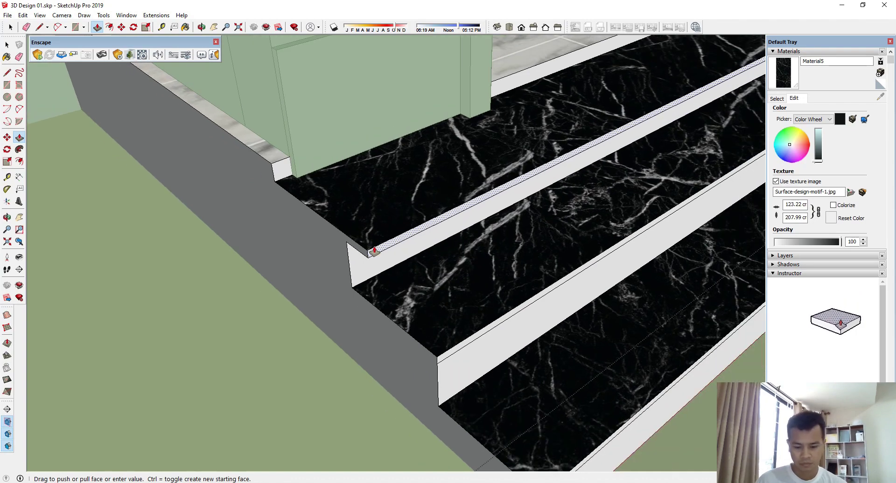
left_click(344, 240)
scroll(344, 240, "down", 2)
scroll(418, 353, "up", 2)
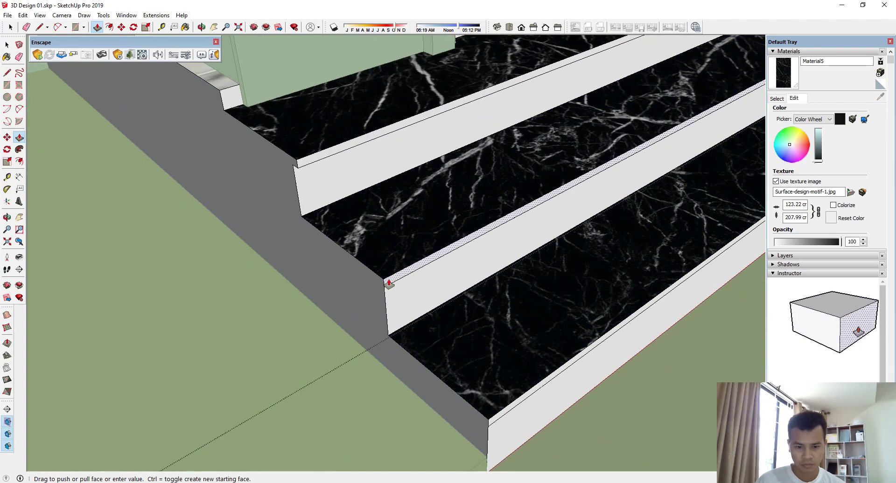
left_click(389, 283)
left_click(395, 286)
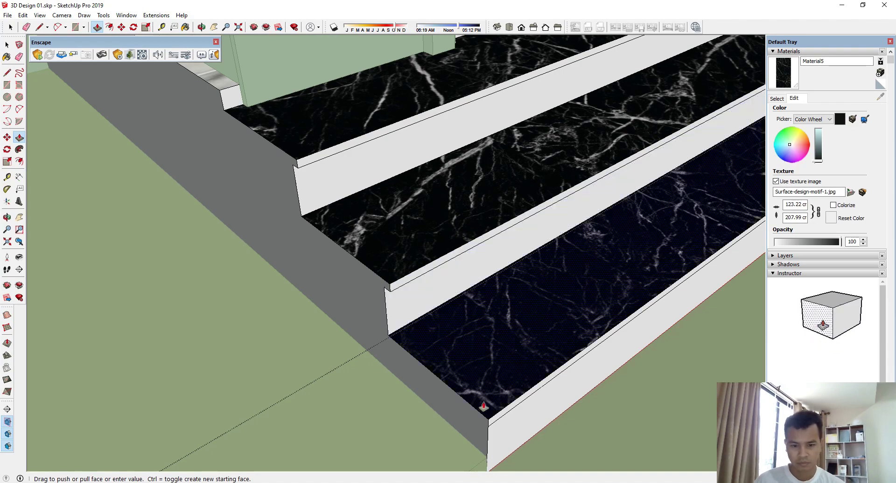
left_click(502, 419)
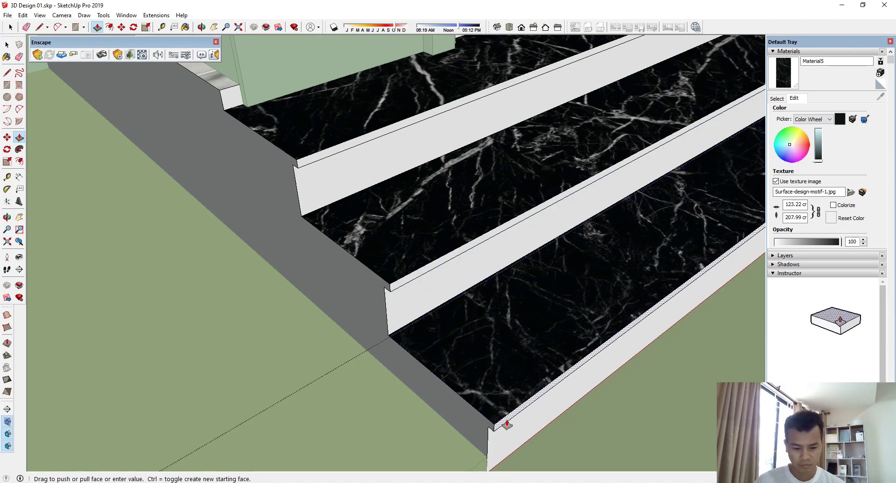
left_click(506, 423)
Step: Paint the nosing strips of the three entrance steps with the black marble material and leave the group
scroll(308, 296, "down", 3)
key("space")
left_click(780, 69)
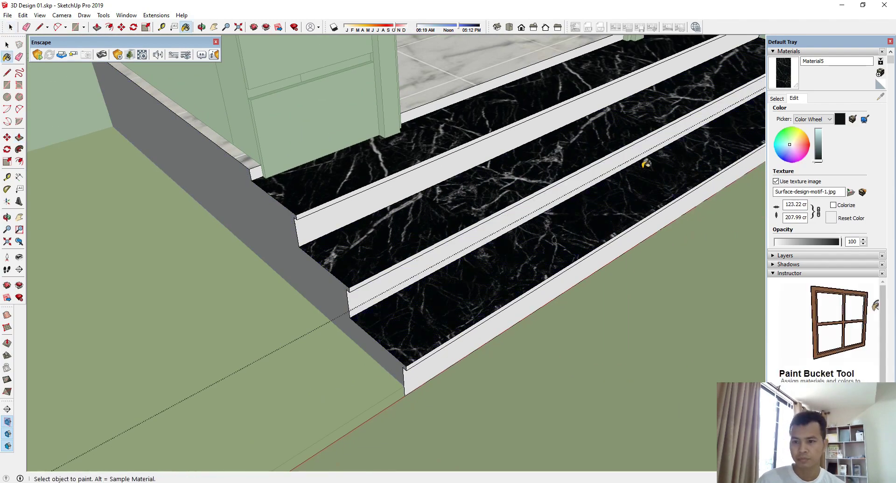
scroll(305, 210, "up", 3)
left_click(298, 189)
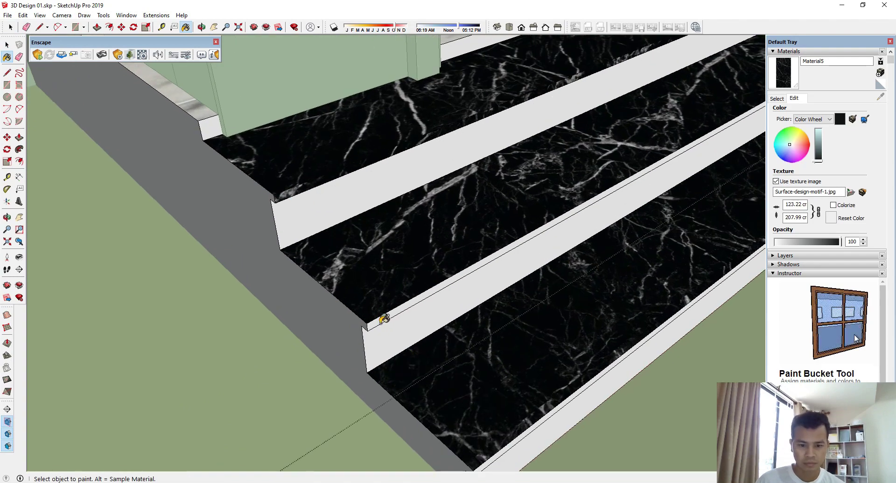
scroll(334, 273, "down", 2)
scroll(367, 309, "up", 2)
scroll(367, 307, "down", 1)
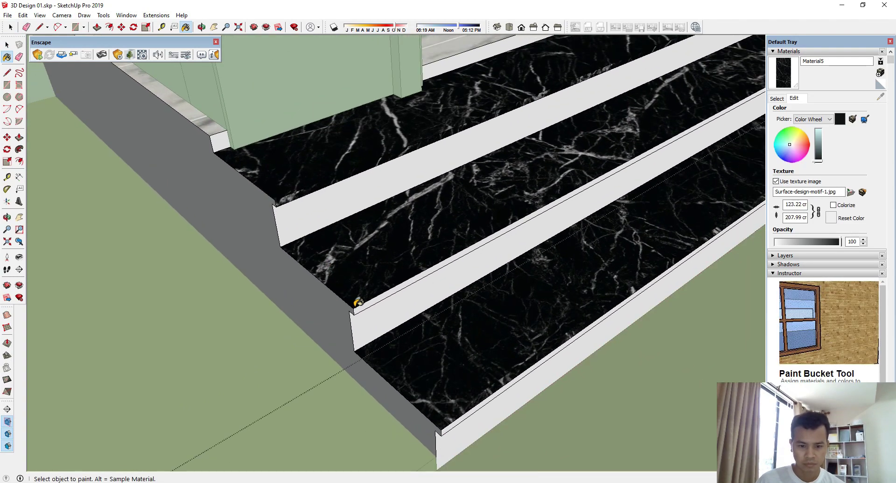
left_click(364, 307)
scroll(446, 427, "down", 6)
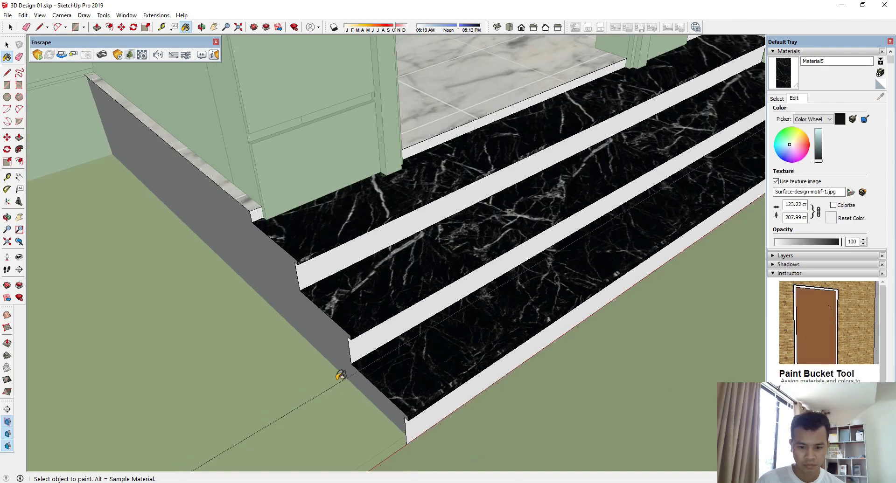
key("space")
Step: Open the interior staircase's group, select all of its steps and landings, and explode them
middle_click_drag(366, 334, 414, 194)
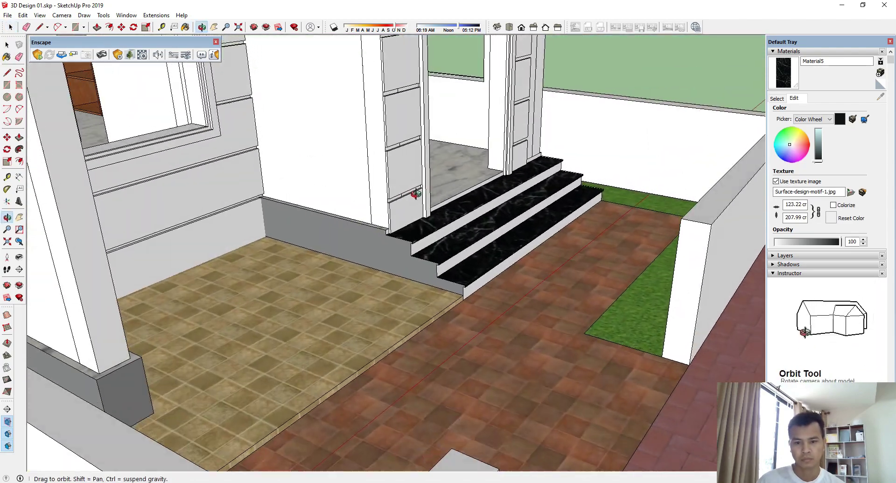
scroll(451, 336, "down", 3)
middle_click_drag(451, 337, 366, 286)
scroll(539, 256, "down", 2)
middle_click_drag(539, 256, 521, 286)
scroll(522, 286, "down", 2)
middle_click_drag(364, 294, 327, 196)
scroll(296, 166, "up", 6)
double_click(296, 162)
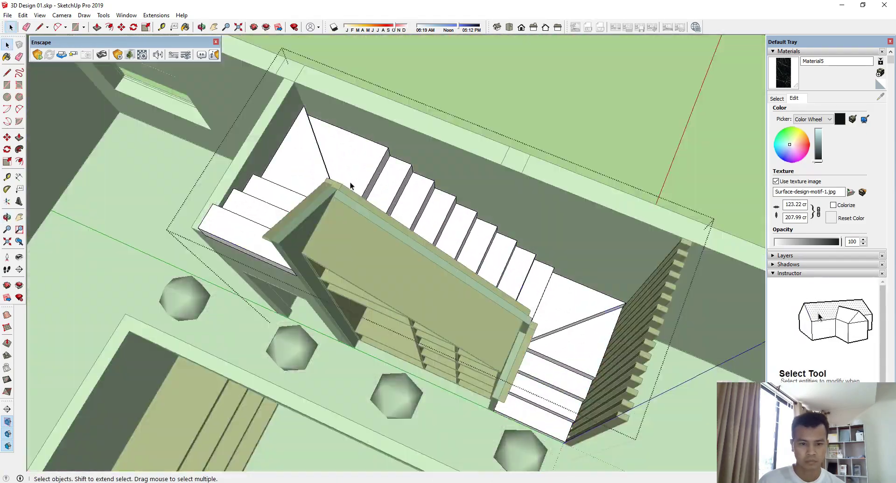
middle_click_drag(532, 418, 592, 413)
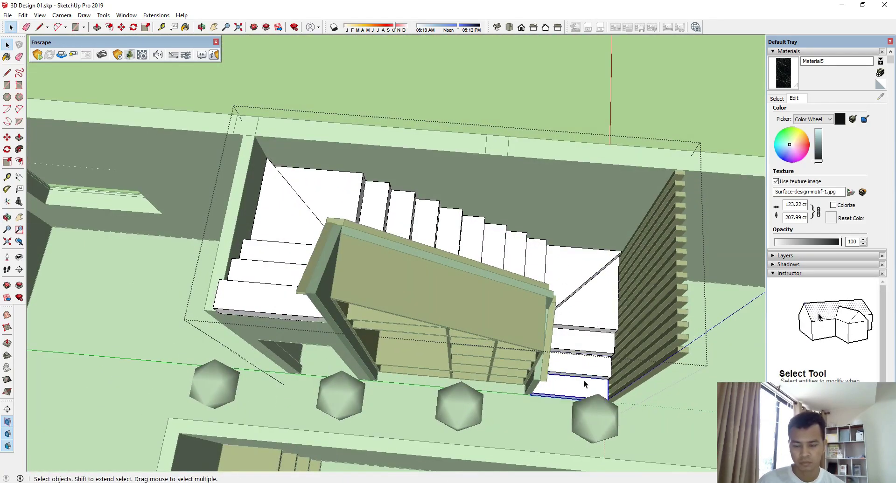
scroll(583, 380, "down", 5)
left_click_drag(325, 173, 620, 395)
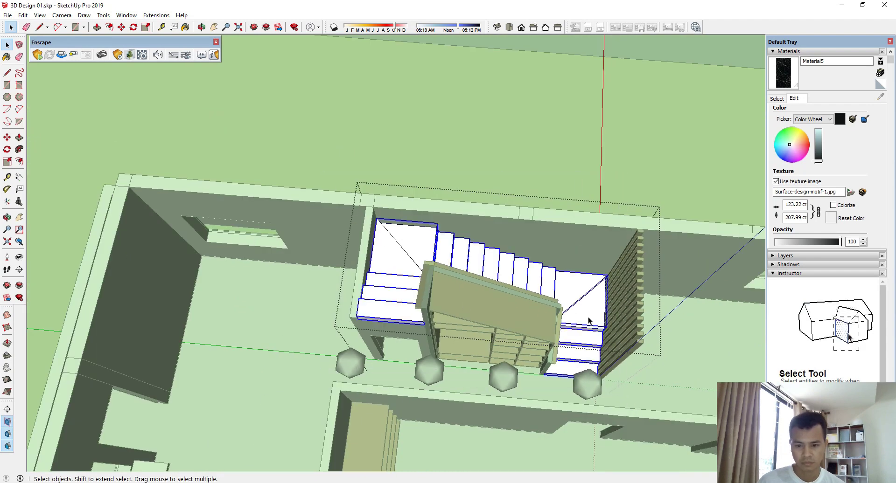
right_click(587, 312)
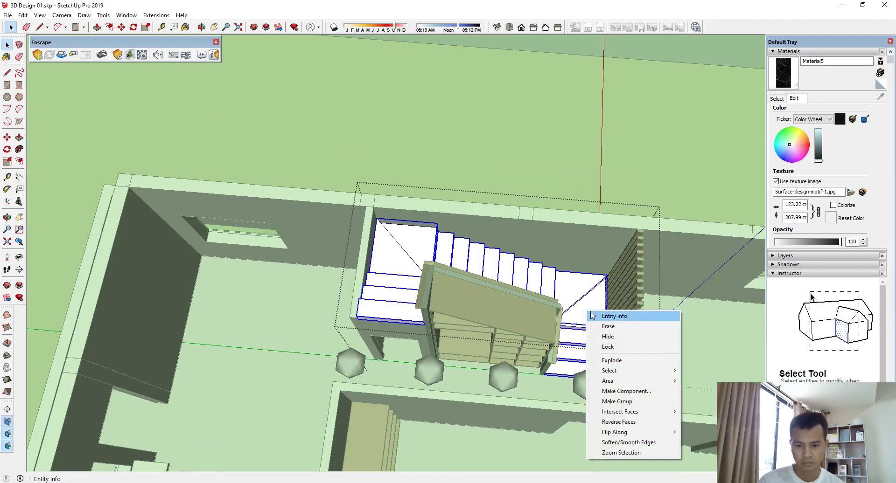
left_click(616, 361)
Step: Paint all treads and landings of the interior staircase with the black marble material and leave the group
left_click(572, 371)
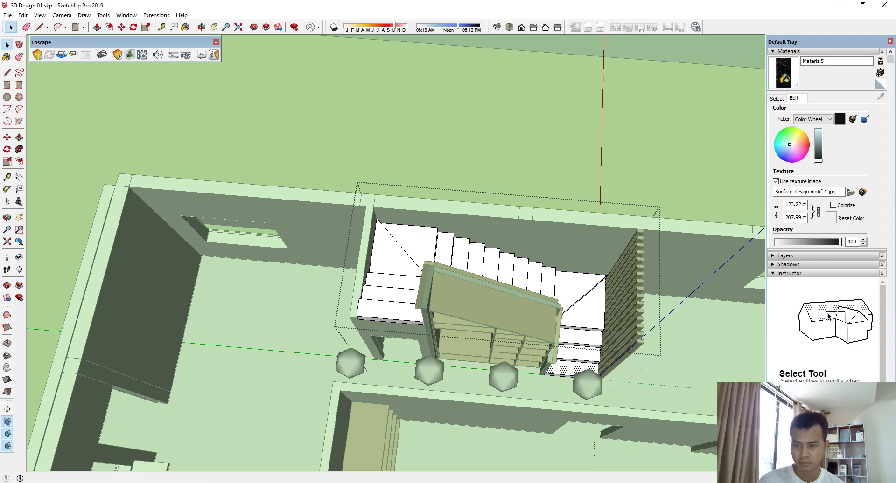
key("b")
left_click(579, 320)
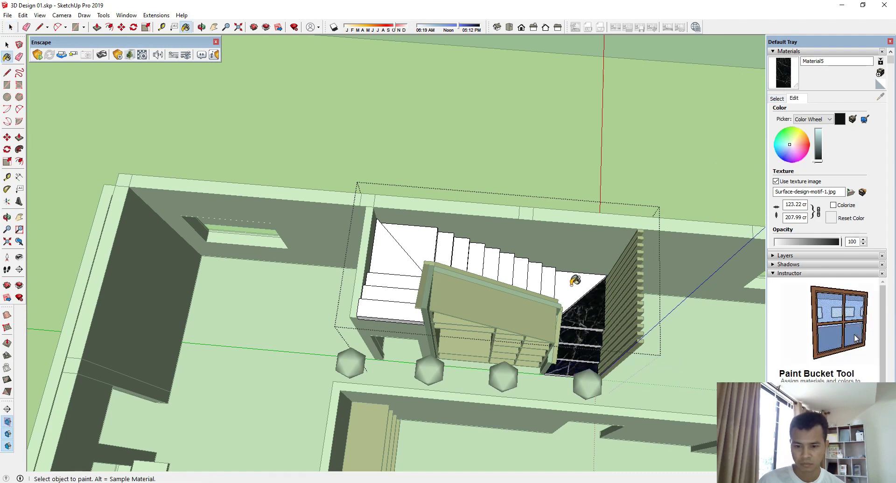
left_click(573, 283)
left_click(537, 273)
left_click(520, 268)
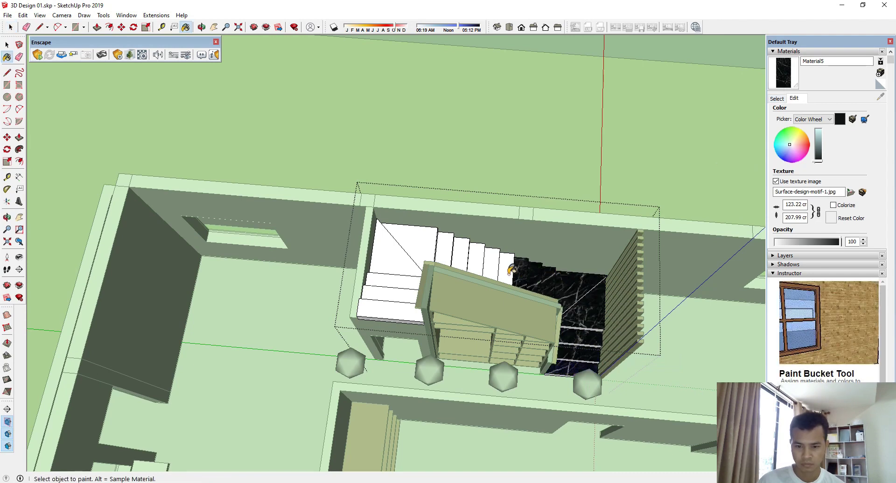
left_click(506, 263)
left_click(491, 261)
left_click(476, 261)
left_click(446, 244)
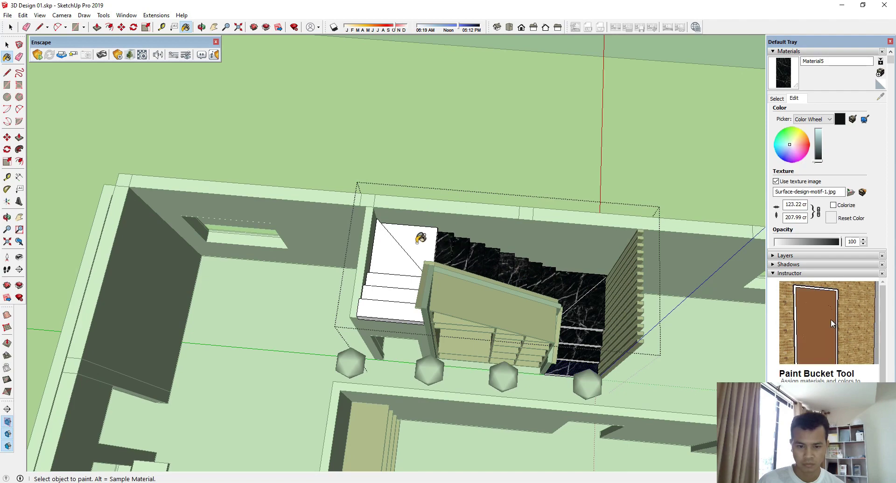
left_click(420, 236)
left_click(406, 260)
scroll(388, 279, "up", 2)
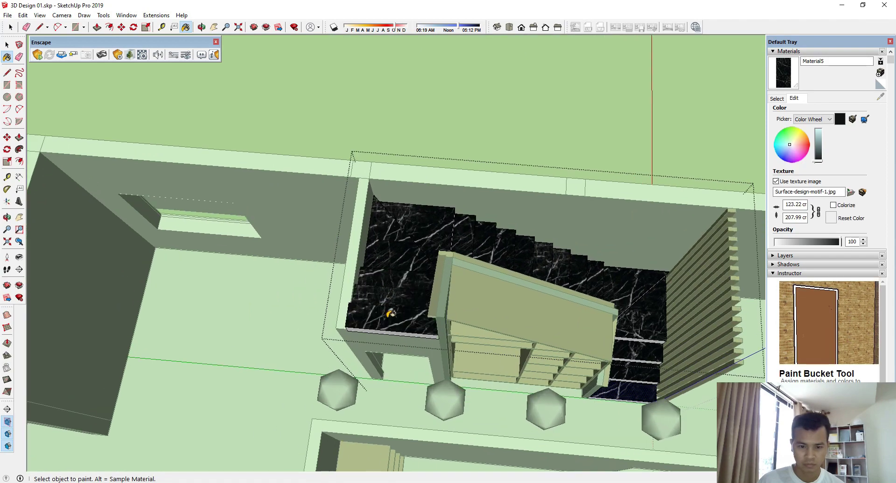
middle_click_drag(391, 313, 396, 280)
key("space")
left_click(673, 202)
Step: Place construction guides on the side wall in line with the slatted wooden screen, including a parallel offset guide toward the staircase
scroll(673, 202, "up", 3)
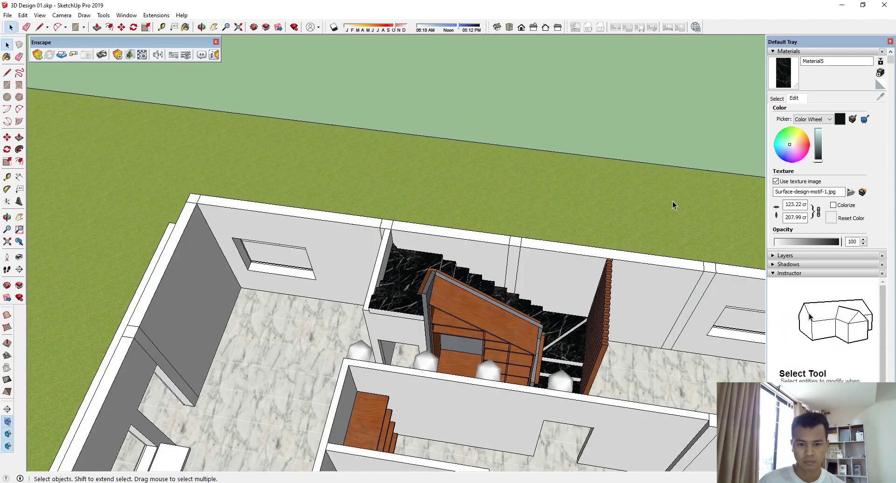
middle_click_drag(673, 202, 630, 276)
scroll(536, 416, "up", 3)
middle_click_drag(536, 415, 497, 152)
scroll(553, 327, "down", 3)
middle_click_drag(459, 204, 575, 322)
scroll(602, 245, "up", 2)
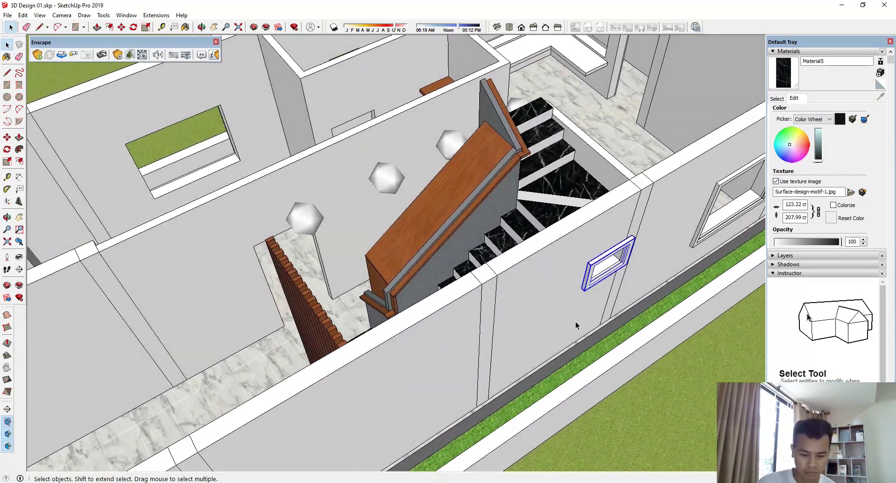
key("t")
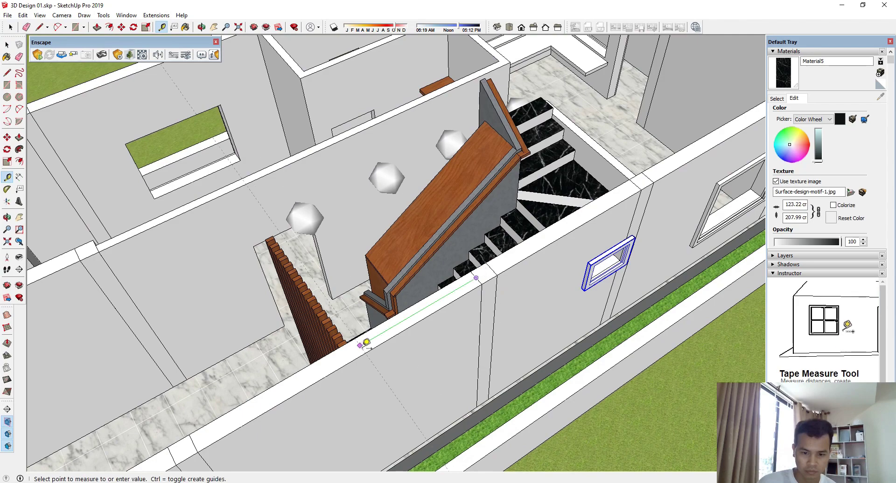
scroll(367, 342, "up", 2)
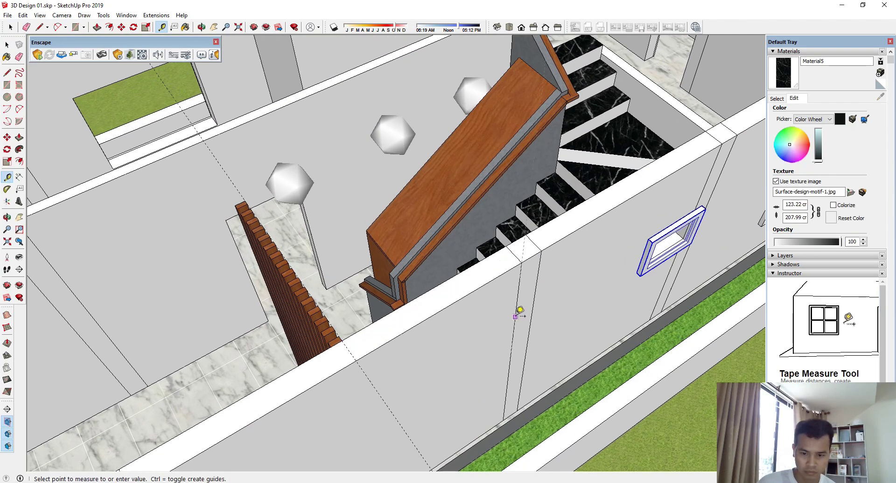
scroll(363, 357, "down", 3)
middle_click_drag(362, 361, 348, 318)
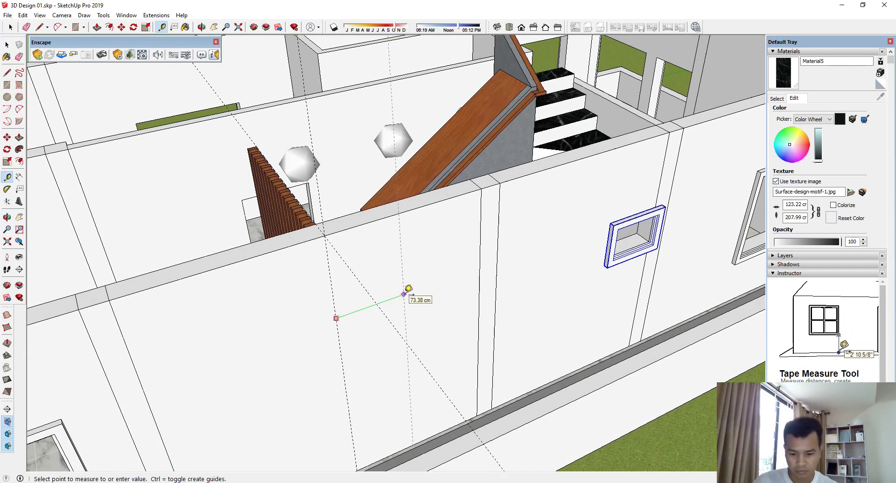
key("space")
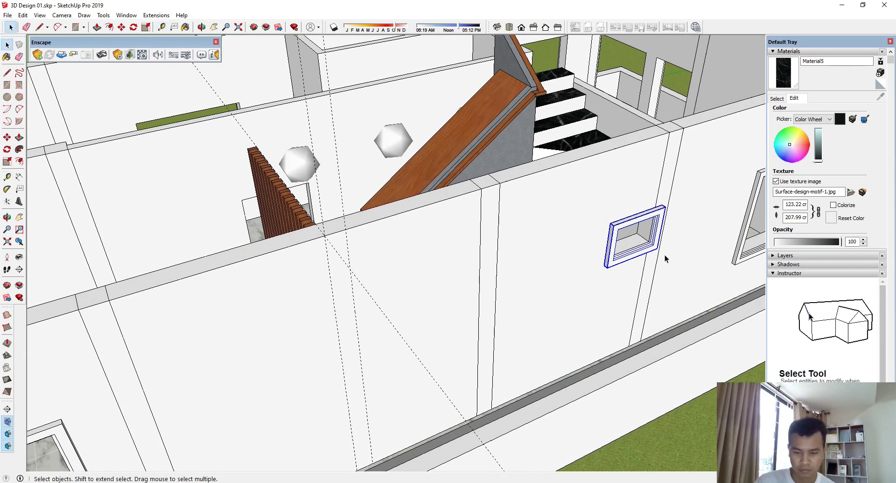
Step: Copy the small side-wall window frame straight along the wall to the vertical guides beside the slatted screen
scroll(658, 248, "up", 2)
key("m")
scroll(644, 238, "down", 2)
scroll(606, 224, "up", 3)
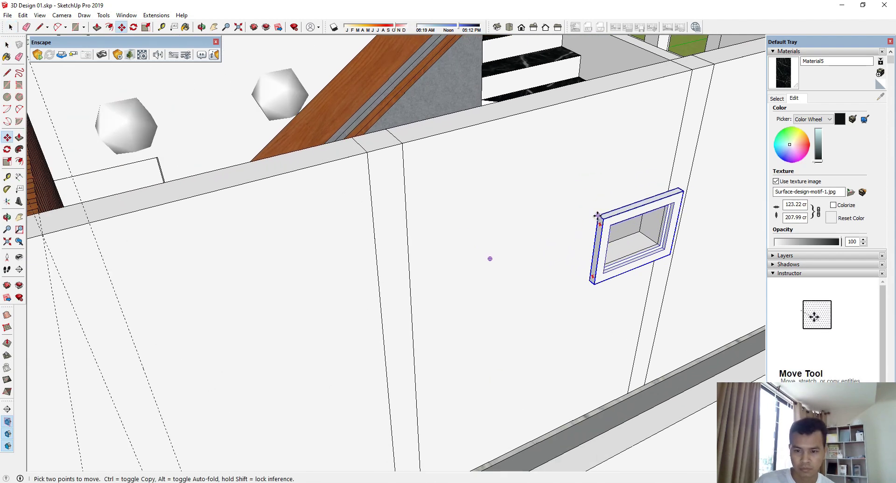
scroll(644, 239, "up", 2)
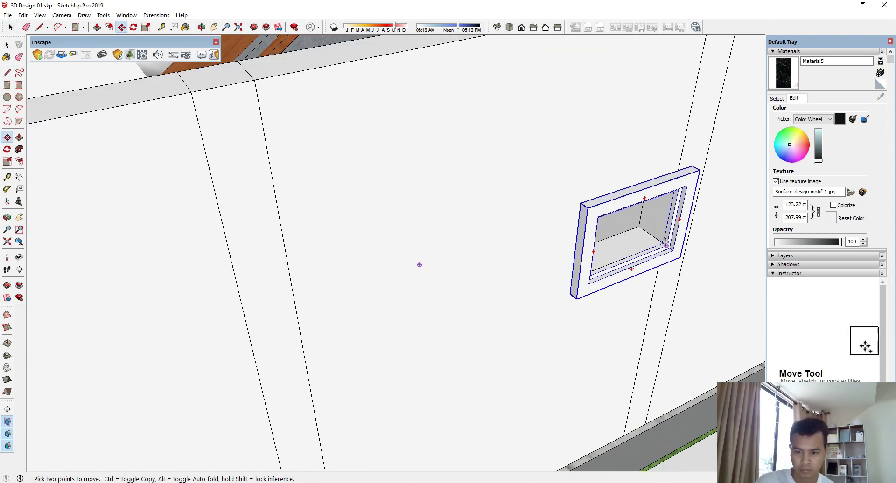
middle_click_drag(666, 243, 330, 273)
scroll(329, 273, "up", 1)
key("ctrl")
left_click(327, 275)
scroll(327, 275, "down", 5)
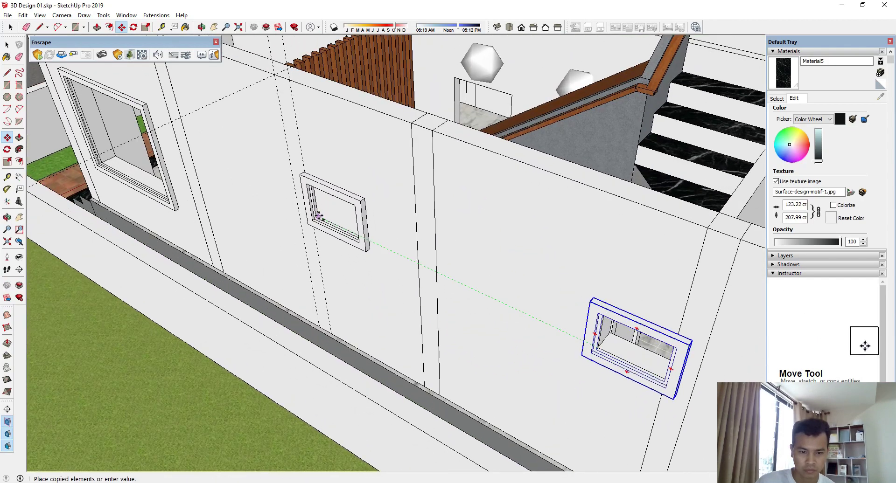
left_click(311, 213)
middle_click_drag(225, 141, 488, 256)
key("space")
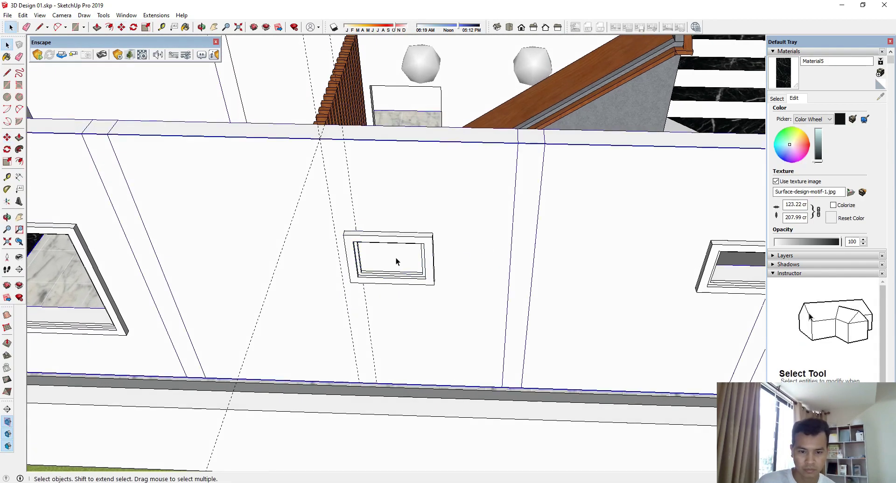
Step: Open the side wall's group and draw a rectangle on the wall face inside the copied window frame
key("ctrl+a")
scroll(388, 262, "up", 6)
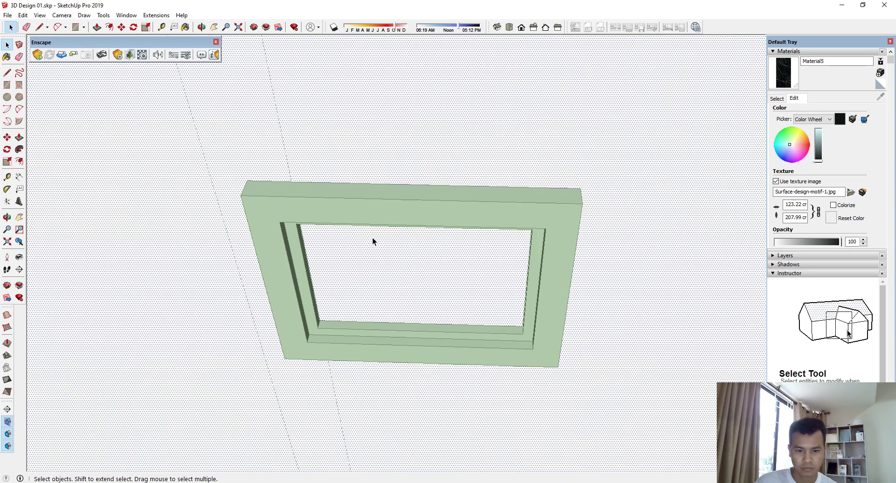
middle_click_drag(373, 242, 578, 208)
key("r")
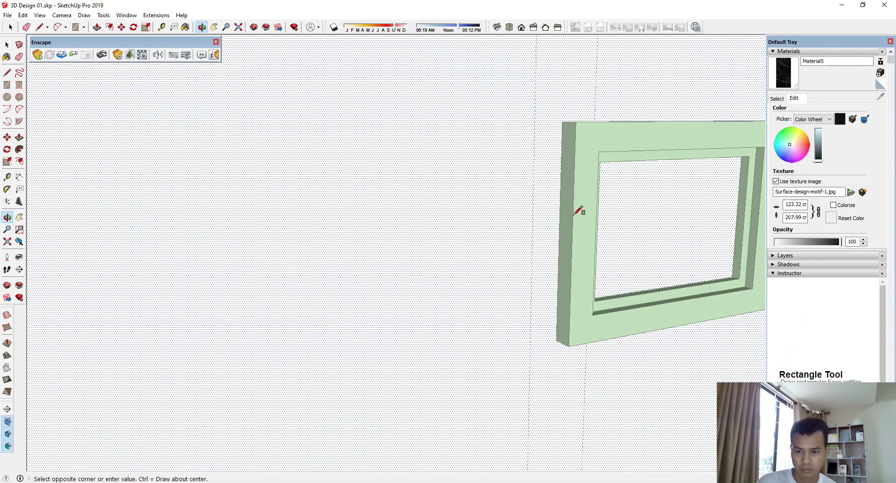
scroll(734, 278, "up", 5)
left_click(741, 281)
key("space")
Step: Push/Pull the rectangle through the wall to cut the window opening and leave the group
left_click(724, 276)
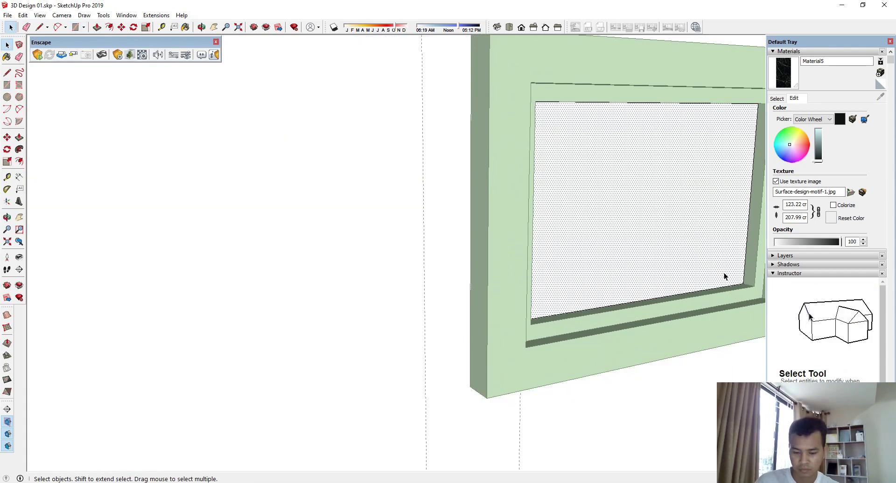
key("p")
left_click_drag(724, 272, 687, 270)
key("space")
scroll(572, 366, "down", 10)
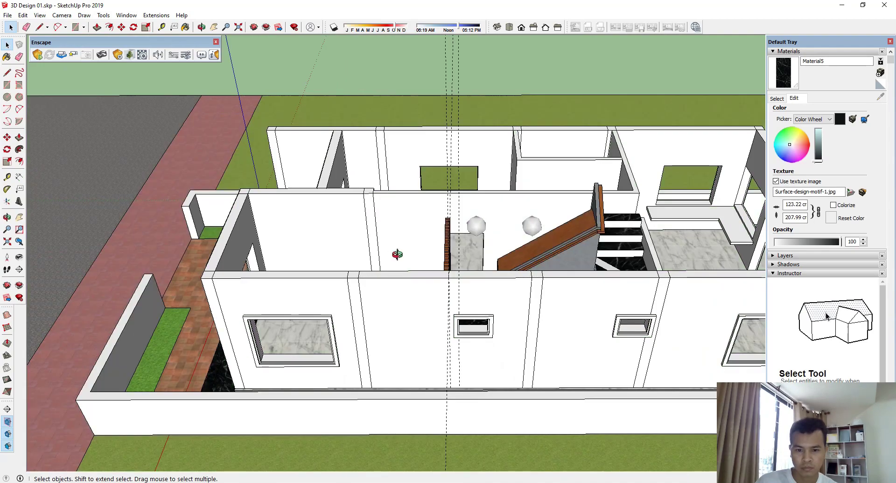
Step: Delete all construction guides from the model
middle_click_drag(394, 253, 634, 340)
left_click(24, 14)
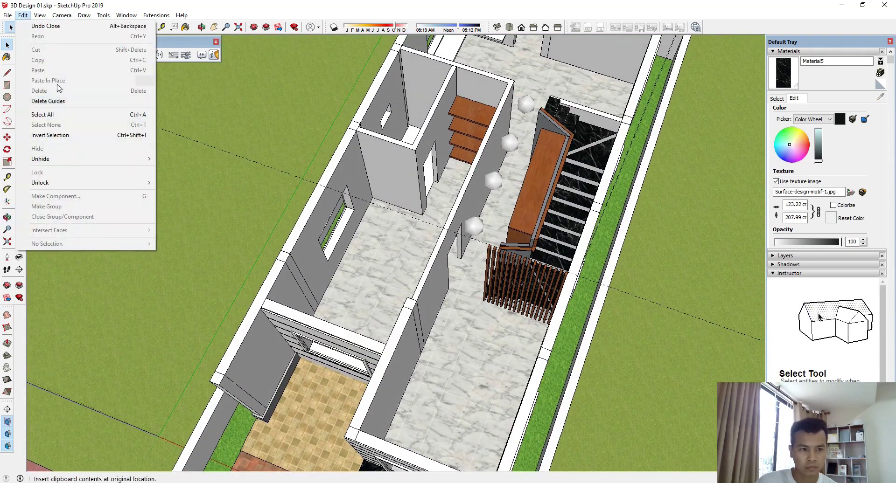
left_click(70, 101)
Step: Examine the ground floor from outside and above, including the staircase and the new window opening
middle_click_drag(461, 295, 751, 228)
scroll(531, 200, "up", 3)
middle_click_drag(531, 201, 525, 299)
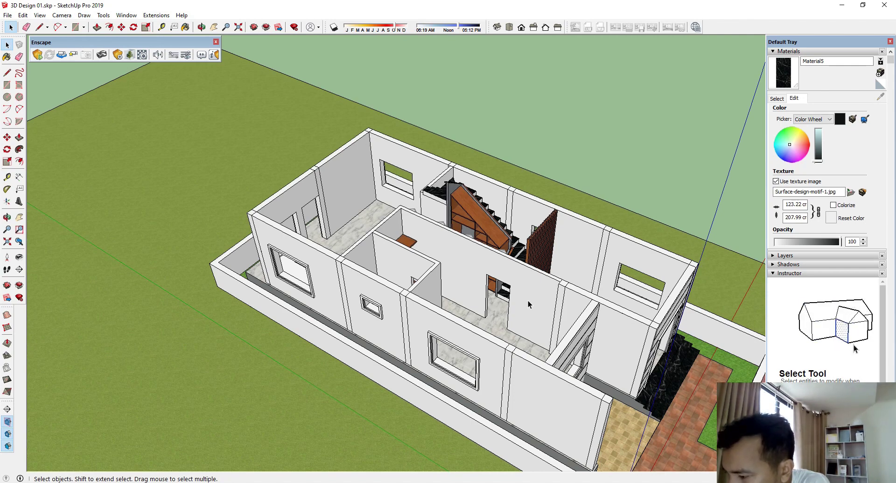
scroll(527, 300, "down", 3)
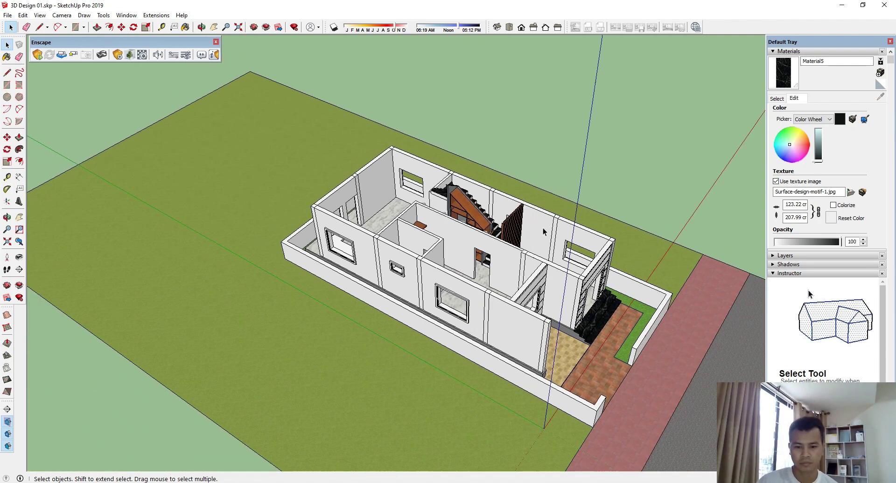
middle_click_drag(543, 232, 326, 175)
scroll(473, 301, "up", 5)
middle_click_drag(473, 301, 622, 265)
scroll(391, 237, "up", 4)
middle_click_drag(391, 236, 460, 245)
scroll(460, 245, "down", 4)
middle_click_drag(556, 112, 473, 186)
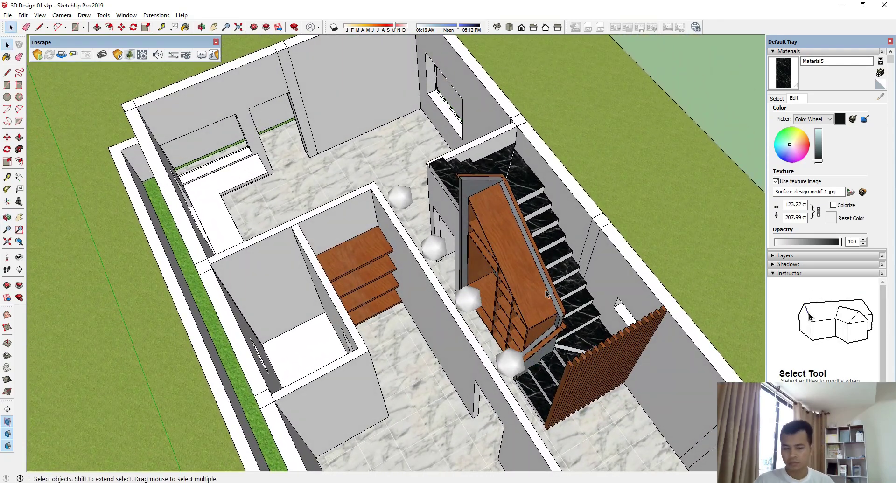
scroll(452, 253, "down", 3)
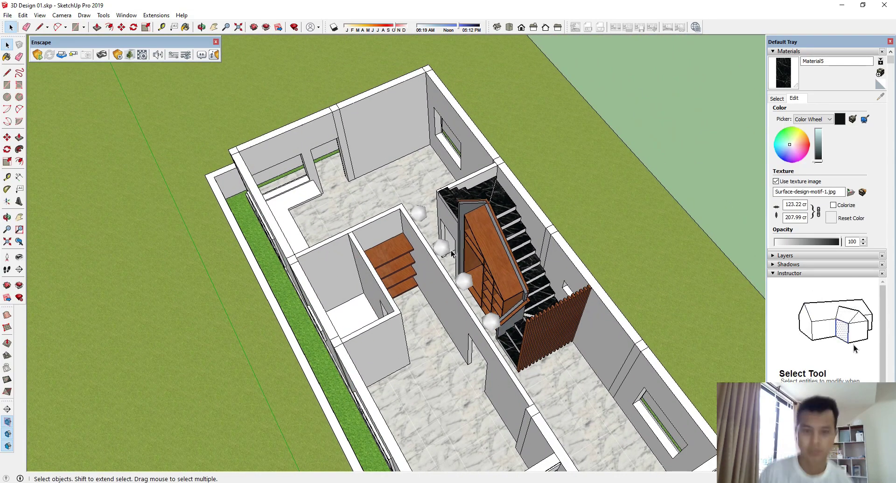
Step: Examine the kitchen area with its L-shaped counter, windows and floor tiles
middle_click_drag(246, 364, 2, 215)
scroll(355, 219, "up", 5)
middle_click_drag(355, 220, 401, 134)
scroll(471, 164, "up", 3)
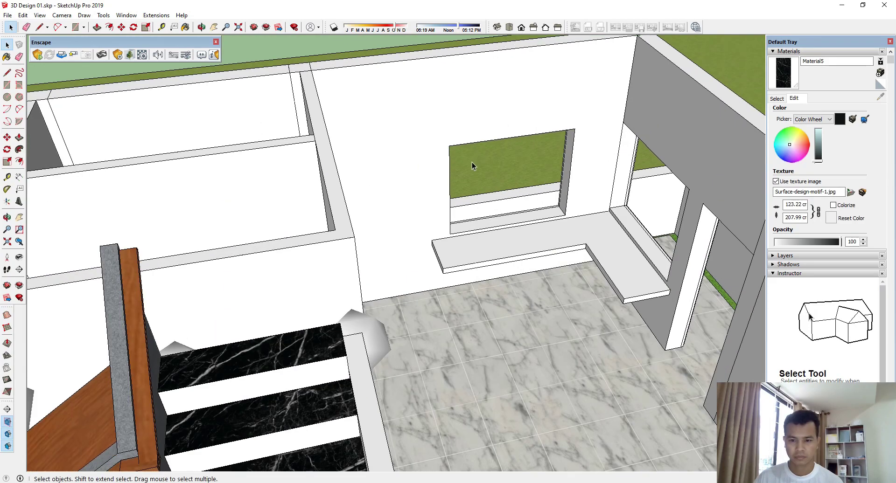
middle_click_drag(471, 164, 488, 192)
scroll(379, 285, "down", 3)
middle_click_drag(379, 285, 426, 242)
scroll(535, 182, "down", 3)
scroll(339, 289, "up", 3)
scroll(339, 289, "down", 3)
scroll(612, 110, "up", 3)
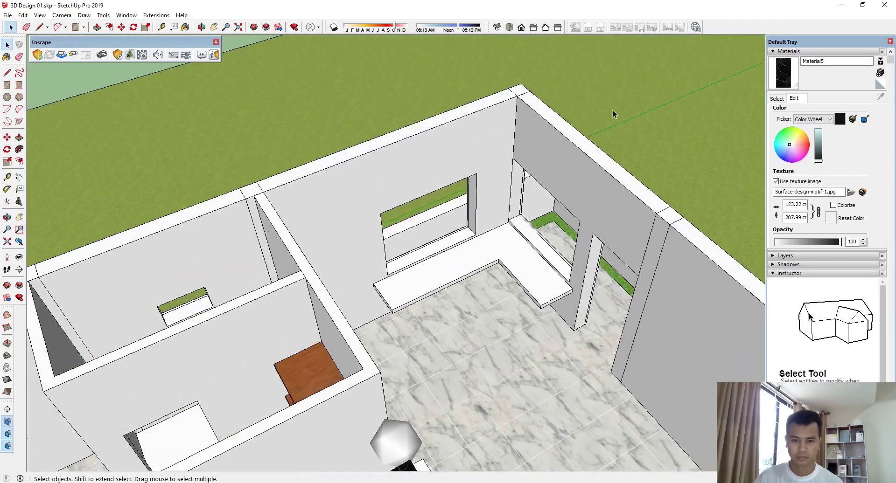
Step: Examine the kitchen corner and the whole ground floor from outside and above
middle_click_drag(612, 111, 536, 149)
scroll(477, 168, "up", 3)
scroll(477, 169, "down", 1)
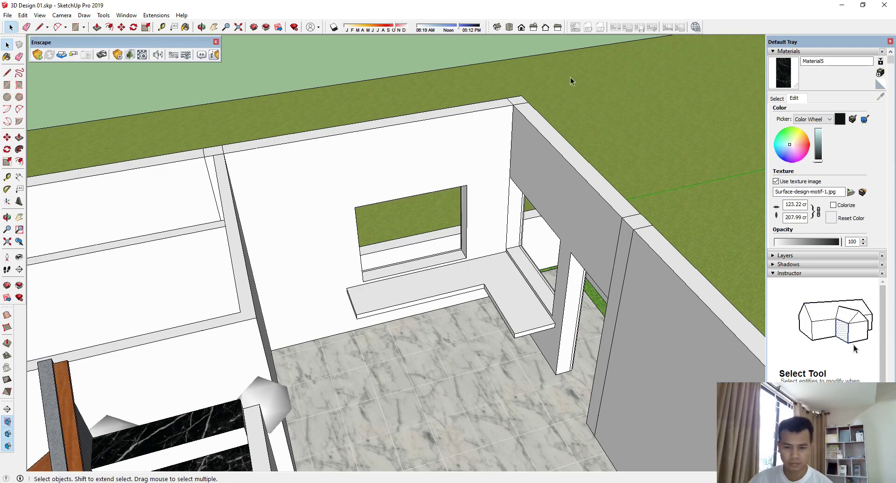
scroll(562, 192, "down", 6)
middle_click_drag(628, 141, 601, 372)
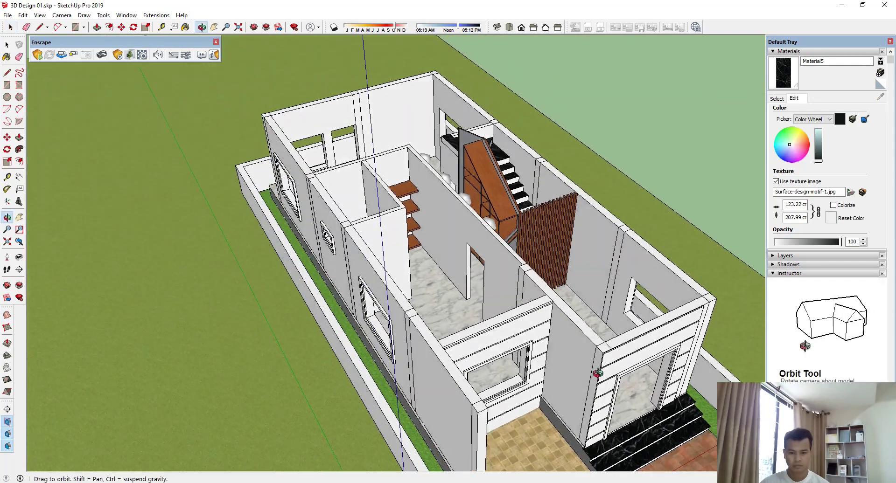
middle_click_drag(634, 408, 452, 256)
middle_click_drag(584, 259, 406, 253)
scroll(363, 170, "up", 4)
scroll(408, 216, "up", 4)
left_click(407, 212)
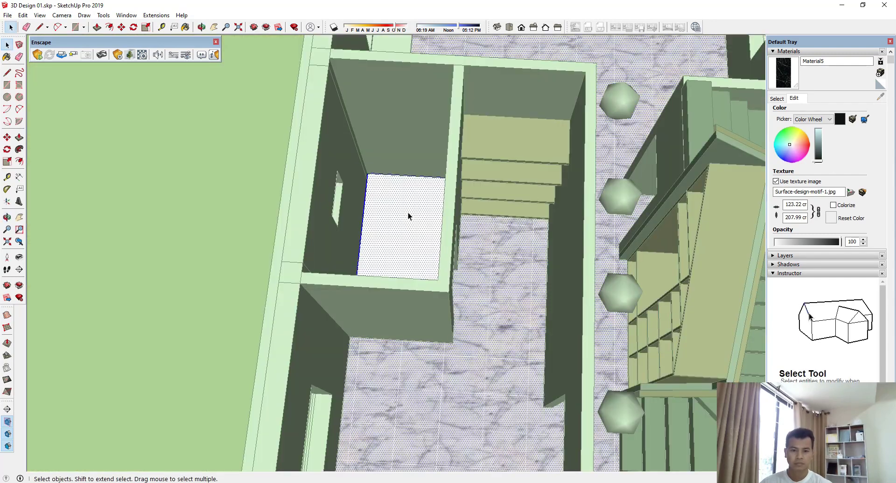
left_click(408, 213)
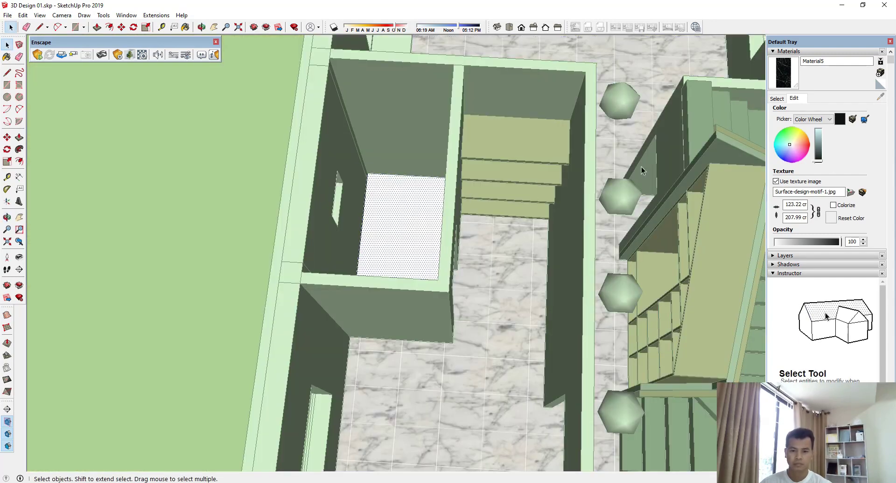
left_click(881, 73)
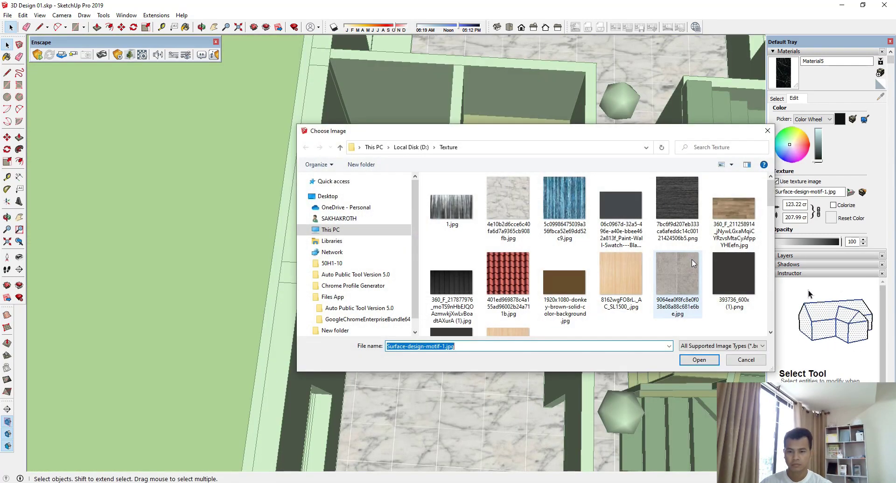
scroll(621, 267, "down", 3)
scroll(620, 267, "down", 2)
scroll(618, 265, "down", 3)
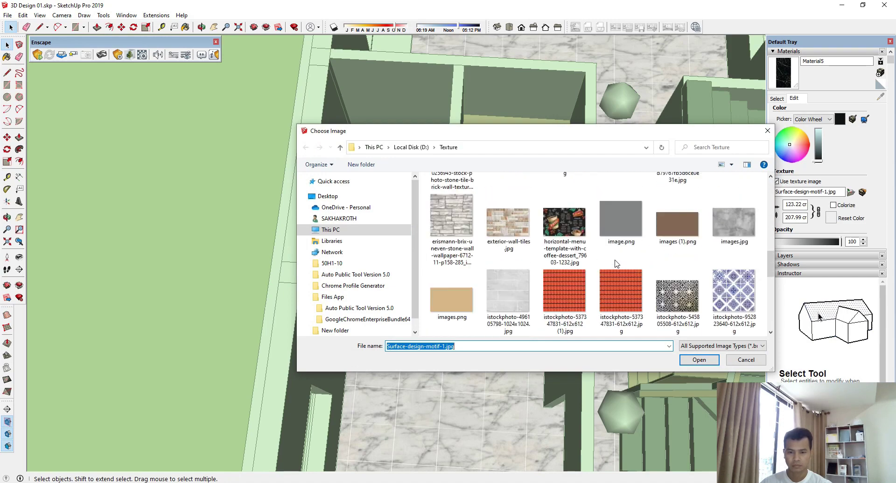
scroll(616, 265, "down", 2)
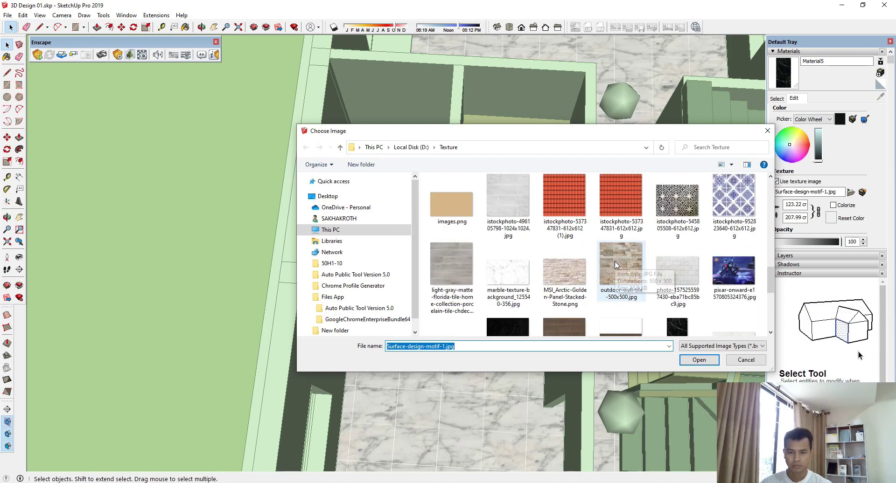
left_click(517, 204)
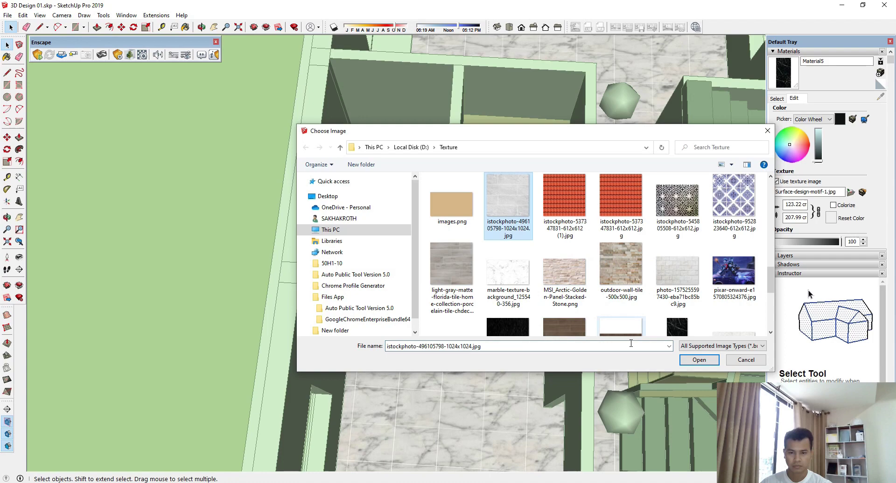
left_click(687, 361)
Step: Paint the small room's floor with the new grey tile material
left_click(425, 343)
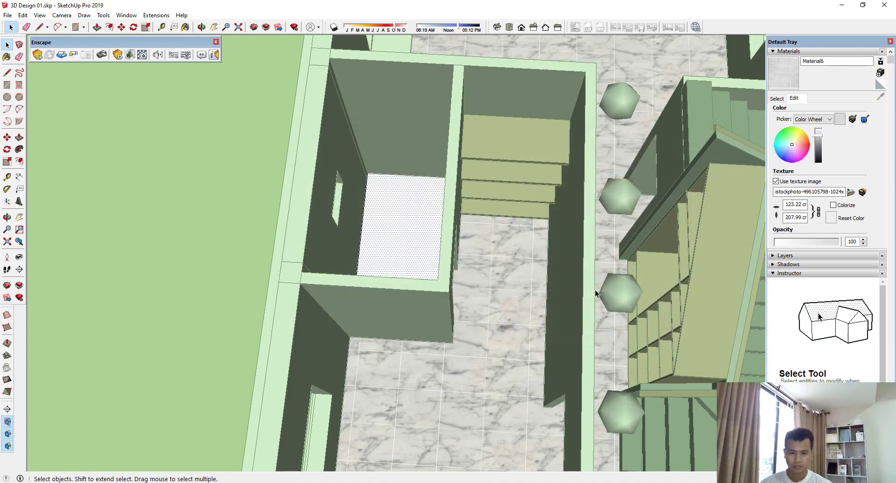
left_click(796, 81)
left_click(441, 224)
mouse_move(458, 230)
middle_mouse_down()
mouse_move(480, 256)
mouse_move(418, 218)
middle_mouse_up()
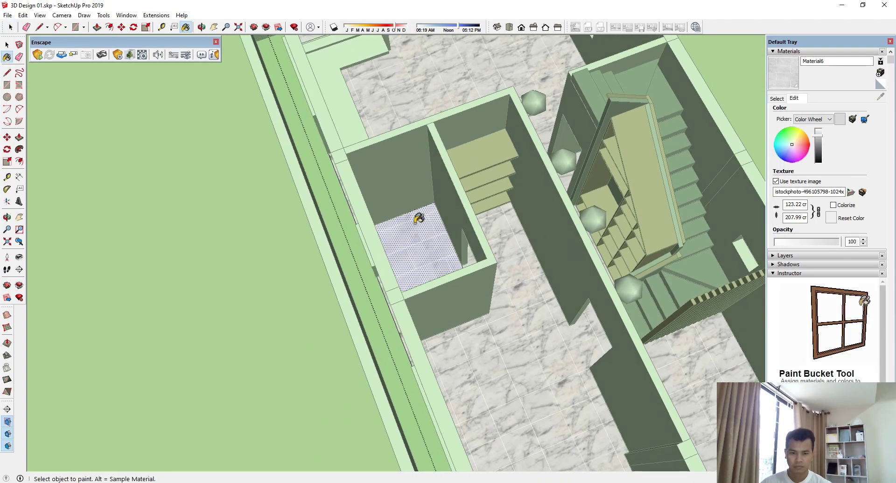
Step: Place a guide along the floor's first tile joint and set the grey tile texture's width to 60 cm
scroll(419, 219, "up", 5)
key("t")
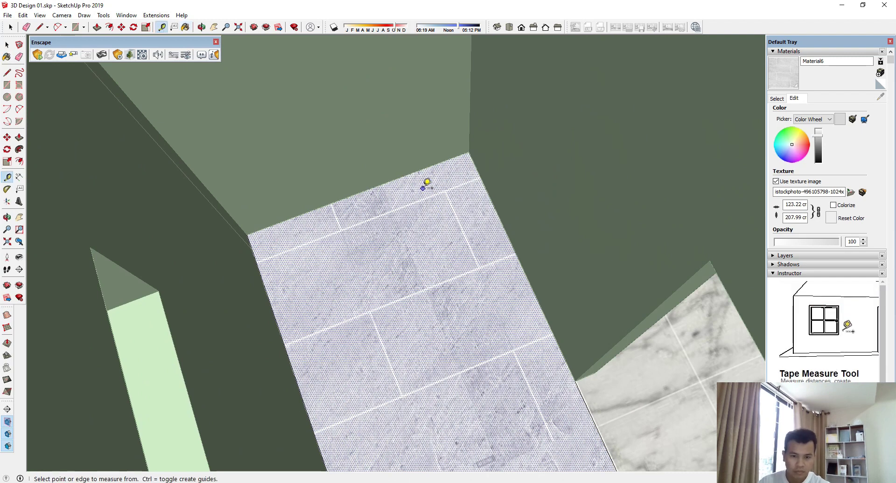
key("space")
key("t")
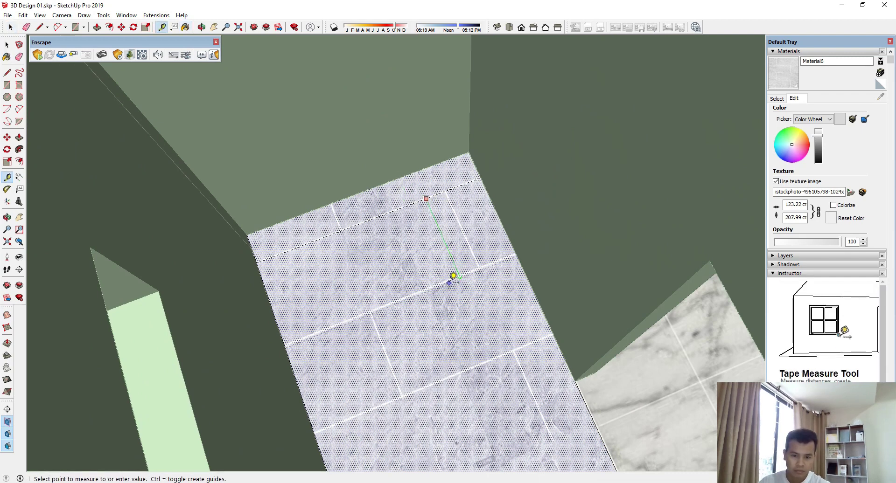
key("space")
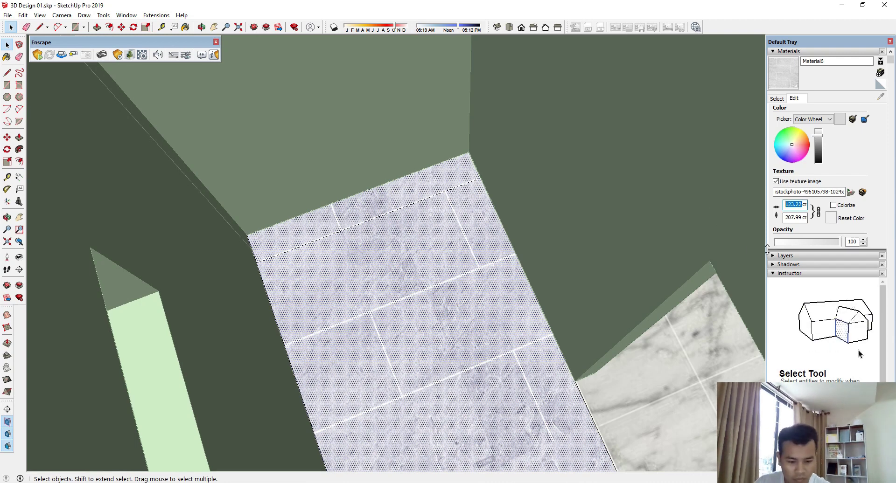
type("60")
scroll(484, 245, "down", 5)
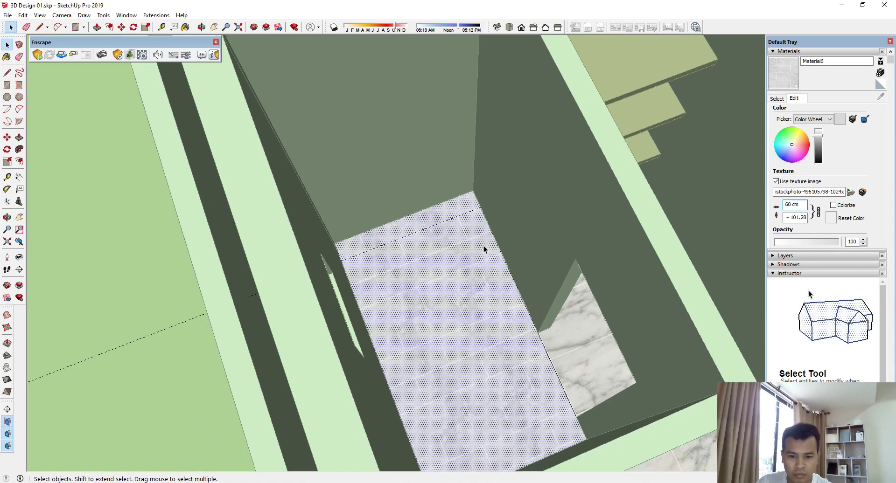
Step: Open the outer wall beside the small room for editing
middle_click_drag(484, 245, 355, 224)
left_click(510, 188)
middle_click_drag(510, 188, 302, 295)
left_click(217, 97)
scroll(404, 251, "up", 3)
Step: Copy the outer wall's bottom edge segments up to the narrow window's sill, about 180 cm, and measure the height
left_click(285, 303)
left_click(286, 304)
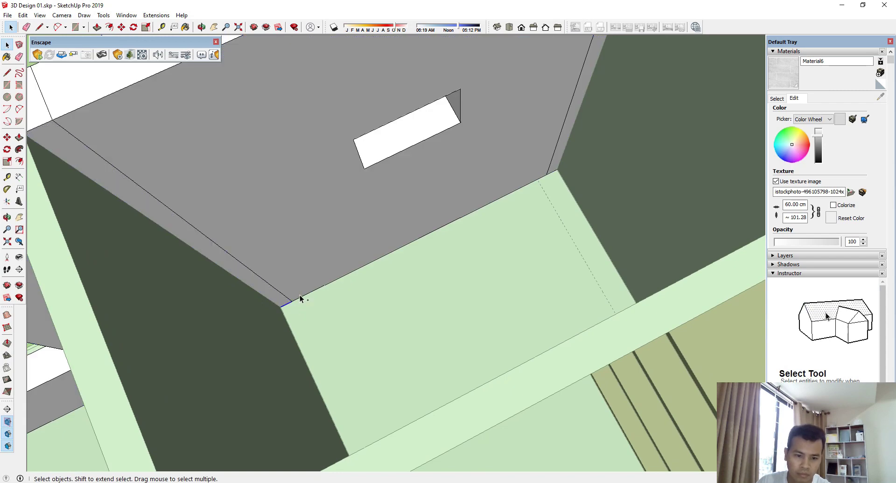
left_click(291, 302)
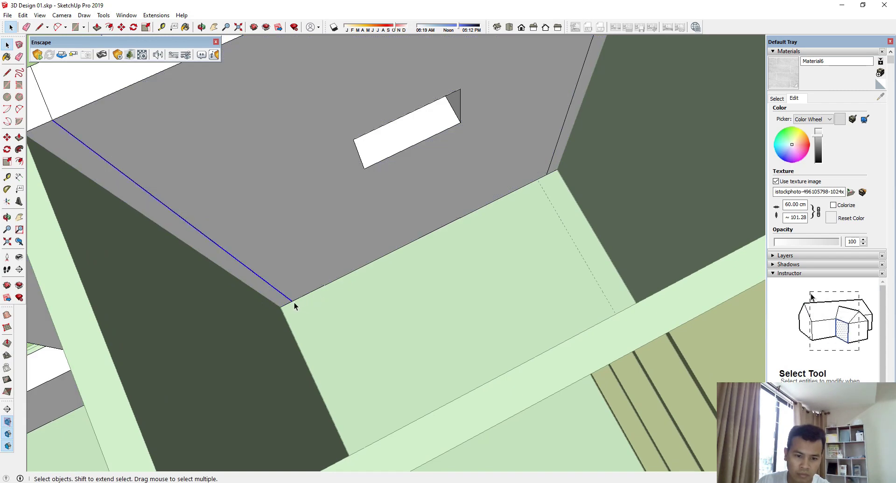
left_click(293, 304)
scroll(286, 305, "down", 5)
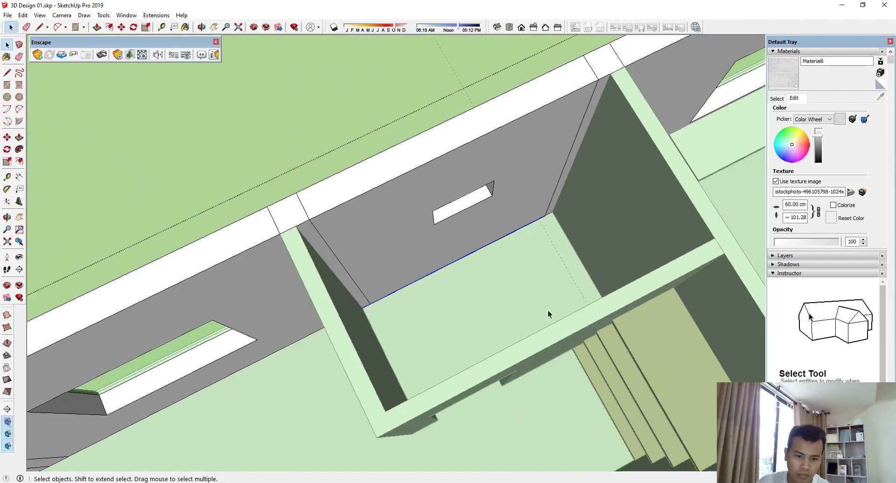
middle_click_drag(548, 312, 574, 212)
scroll(525, 215, "up", 5)
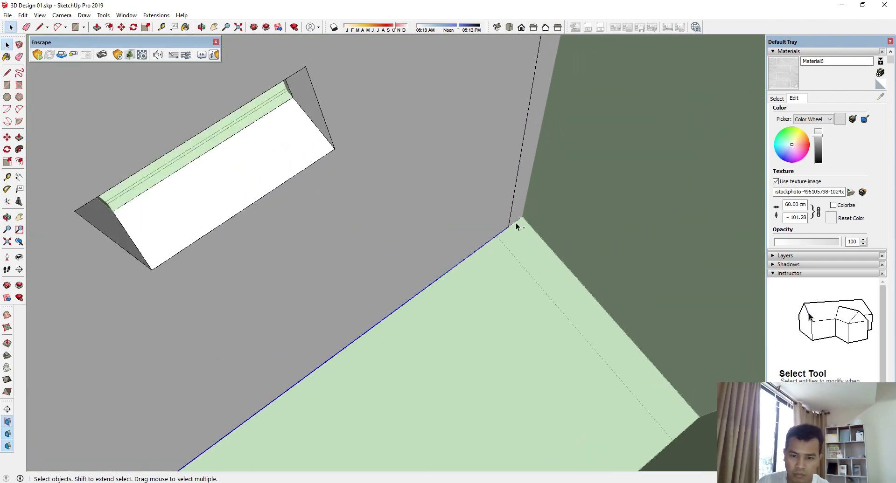
key("m")
key("ctrl")
left_click(518, 220)
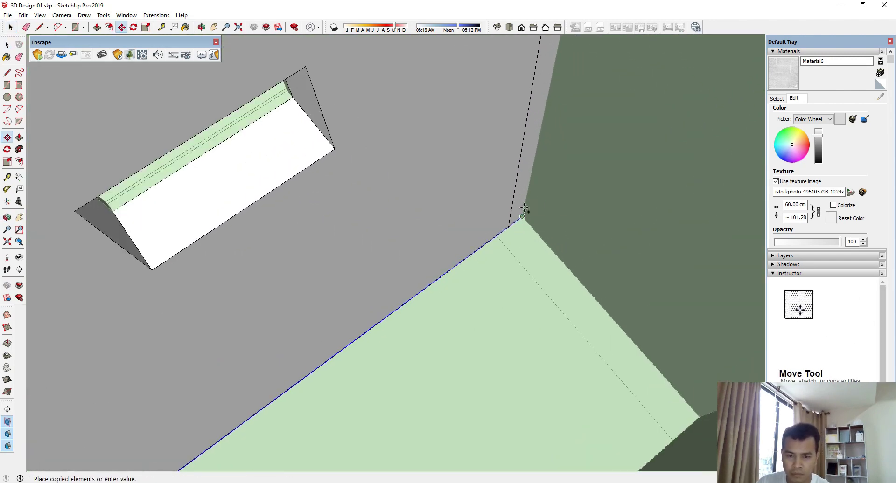
left_click(529, 180)
scroll(515, 200, "down", 5)
mouse_move(515, 200)
middle_mouse_down()
mouse_move(426, 200)
mouse_move(508, 172)
mouse_move(501, 206)
middle_mouse_up()
key("t")
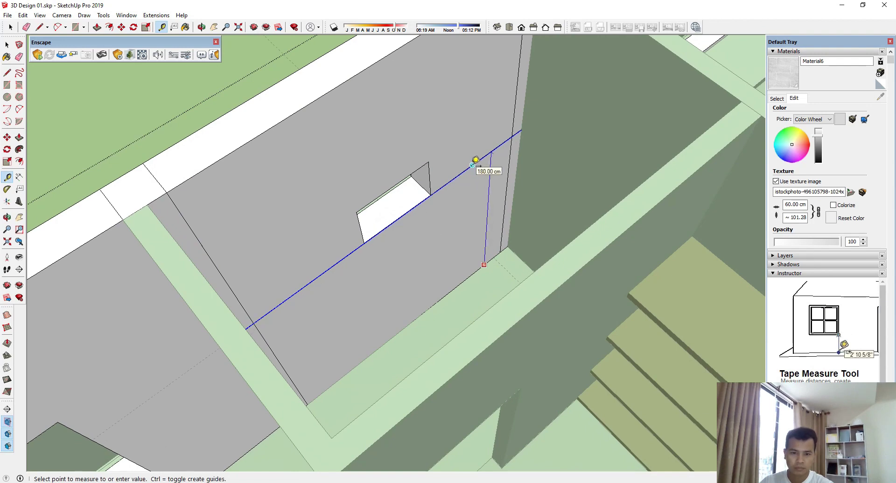
key("space")
Step: Paint the outer wall's lower band beneath the narrow window, including its end strip, with the grey tile material
left_click(467, 205)
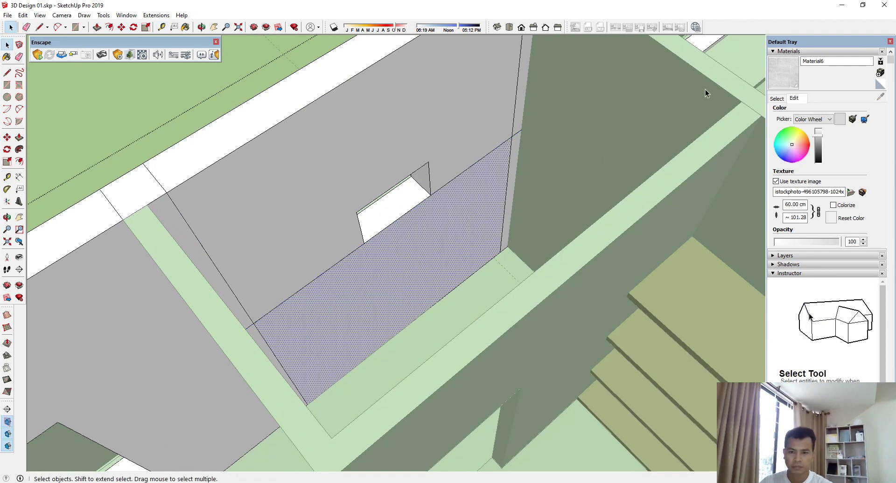
key("b")
left_click(498, 190)
scroll(498, 187, "up", 3)
left_click(519, 152)
mouse_move(520, 152)
middle_mouse_down()
mouse_move(367, 194)
mouse_move(432, 259)
mouse_move(588, 266)
mouse_move(203, 190)
middle_mouse_up()
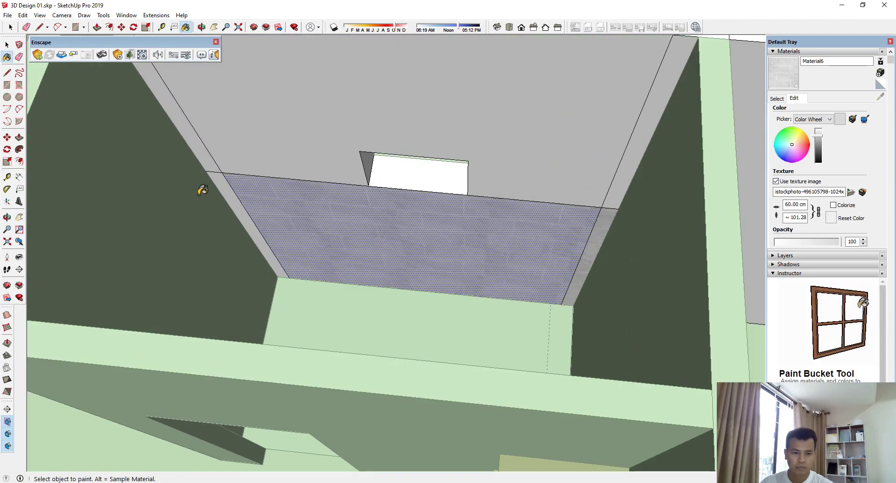
scroll(261, 192, "down", 2)
mouse_move(280, 200)
middle_mouse_down()
mouse_move(462, 244)
mouse_move(380, 242)
middle_mouse_up()
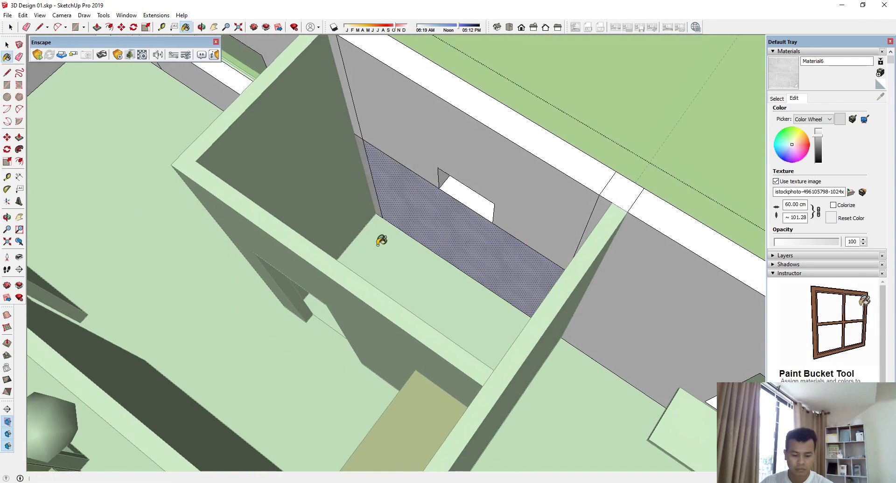
Step: Open the small room's partition wall with the door opening for editing
scroll(355, 217, "up", 2)
key("space")
double_click(327, 187)
middle_click_drag(396, 196, 224, 186)
left_click(436, 147)
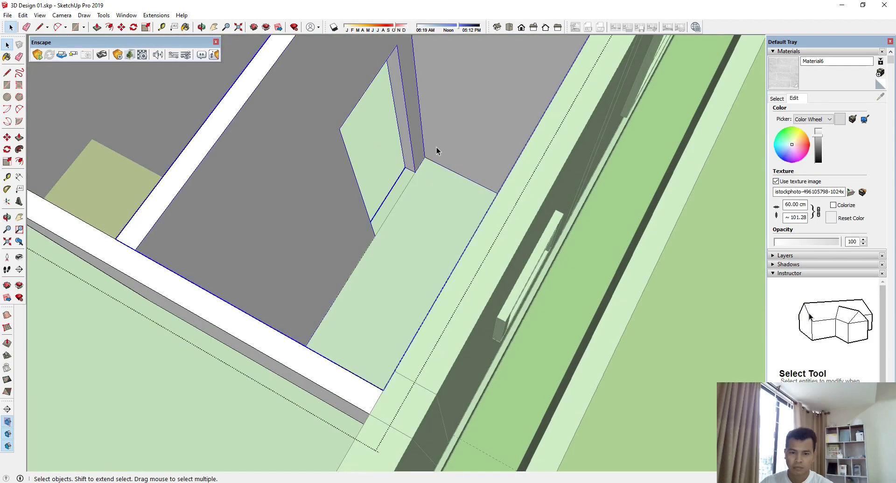
Step: Copy the partition walls' bottom edges upward inside the small room to mark off a lower tile band
scroll(436, 163, "up", 2)
left_click(443, 168)
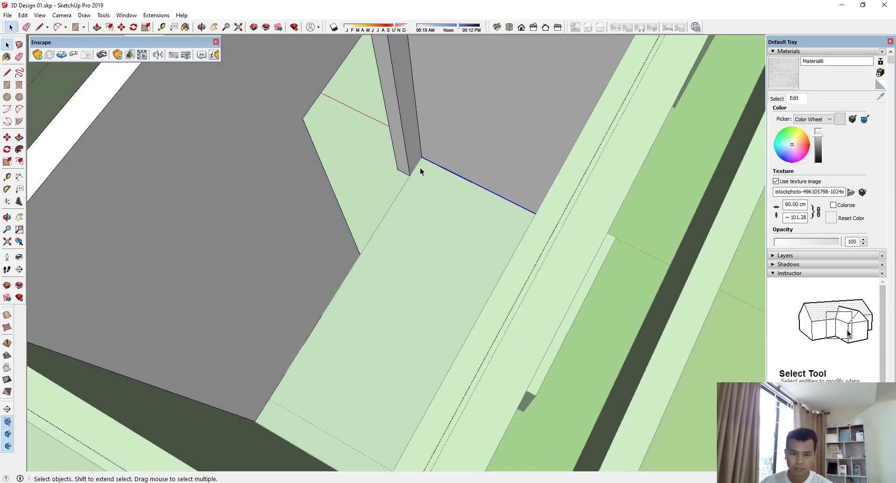
left_click(343, 281, "shift")
middle_click_drag(343, 281, 648, 210)
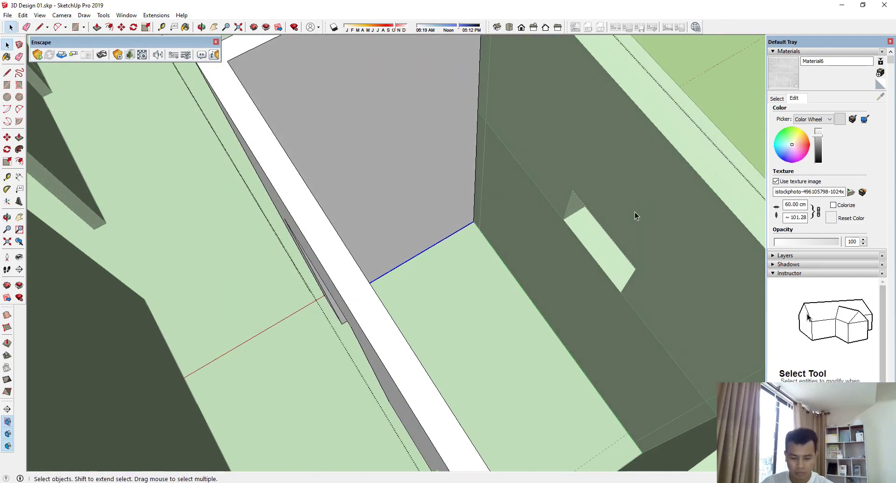
key("m")
scroll(472, 201, "up", 4)
scroll(472, 231, "down", 3)
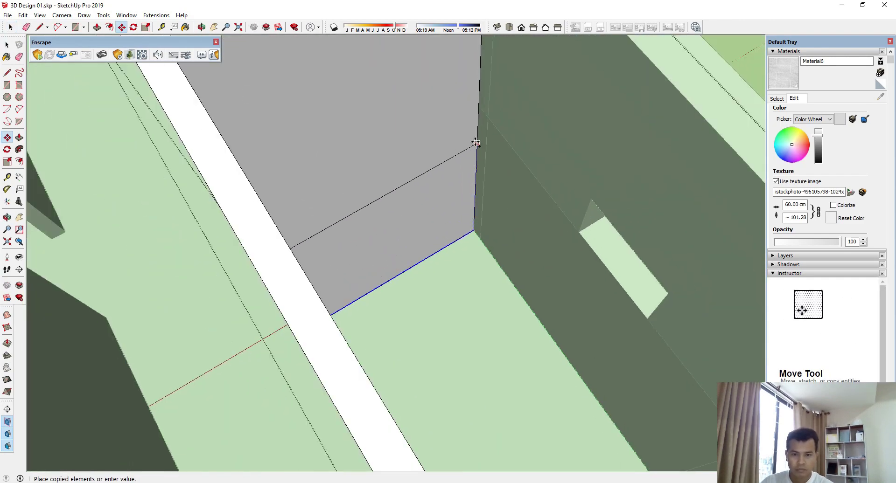
key("space")
Step: Paint the lower band of the door-side partition walls inside the small room with the grey tile material
left_click(457, 186)
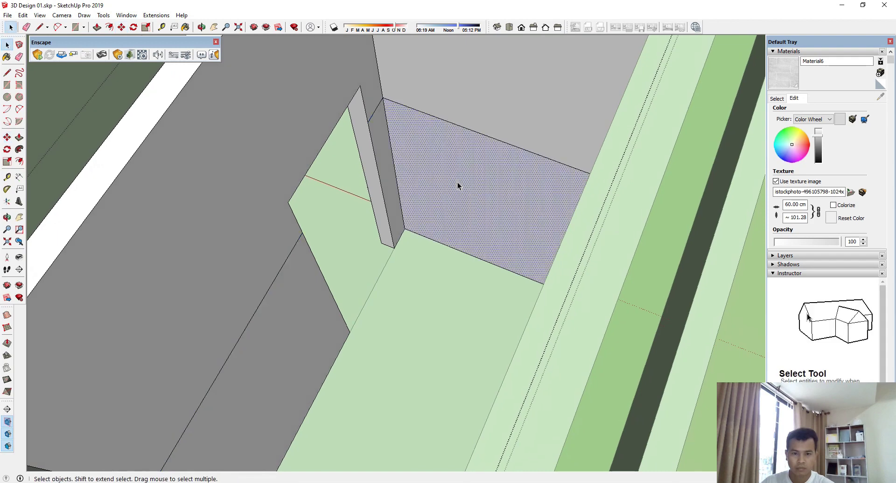
scroll(384, 217, "down", 3)
middle_click_drag(299, 284, 554, 252)
left_click(781, 76)
left_click(444, 185)
mouse_move(444, 184)
middle_mouse_down()
mouse_move(250, 224)
mouse_move(366, 248)
mouse_move(380, 285)
mouse_move(407, 252)
middle_mouse_up()
key("space")
Step: Copy the bottom edge of the small room's remaining end wall up to the height of the adjacent tile band
scroll(493, 293, "down", 2)
mouse_move(494, 292)
middle_mouse_down()
mouse_move(350, 119)
mouse_move(511, 405)
middle_mouse_up()
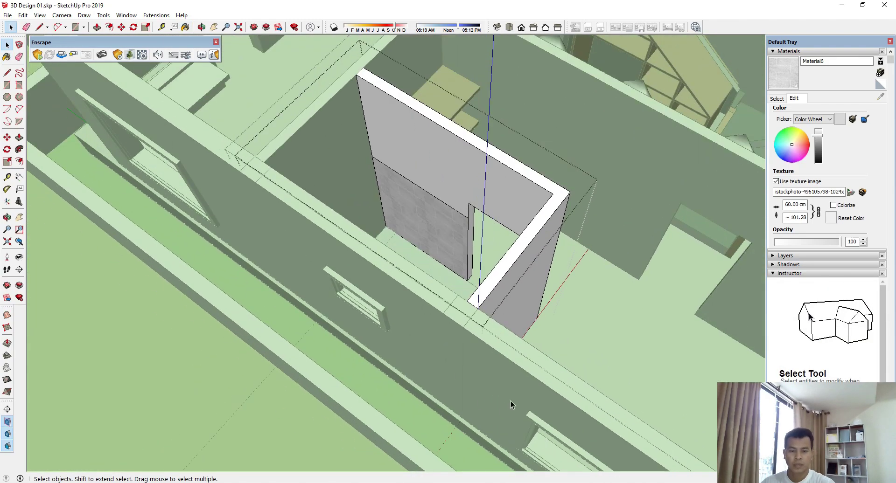
scroll(369, 215, "down", 2)
middle_click_drag(372, 208, 684, 199)
scroll(400, 174, "up", 4)
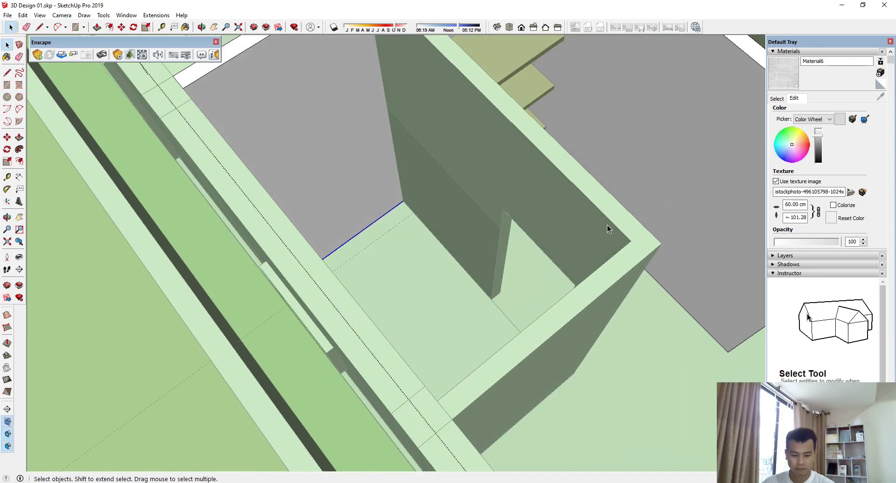
key("m")
key("ctrl")
left_click(402, 202)
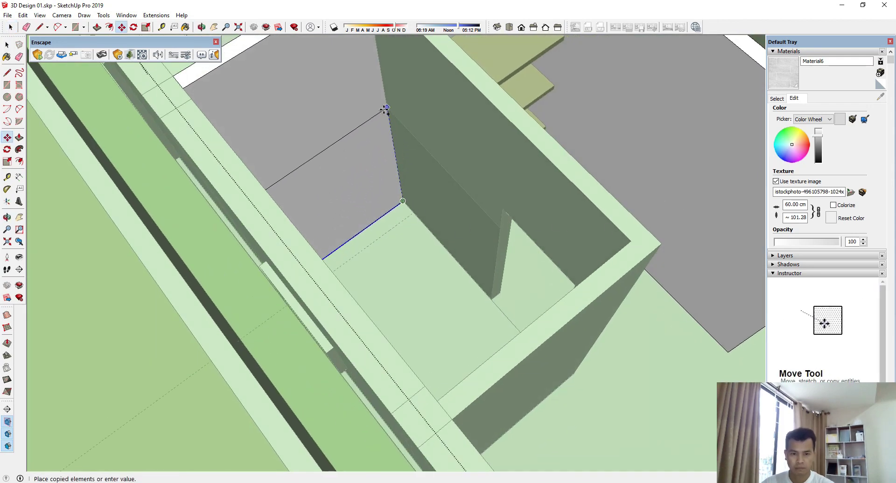
left_click(385, 109)
key("space")
Step: Paint the lower band of the remaining end wall with the grey tile material
middle_click_drag(444, 176, 392, 134)
left_click(392, 134)
key("b")
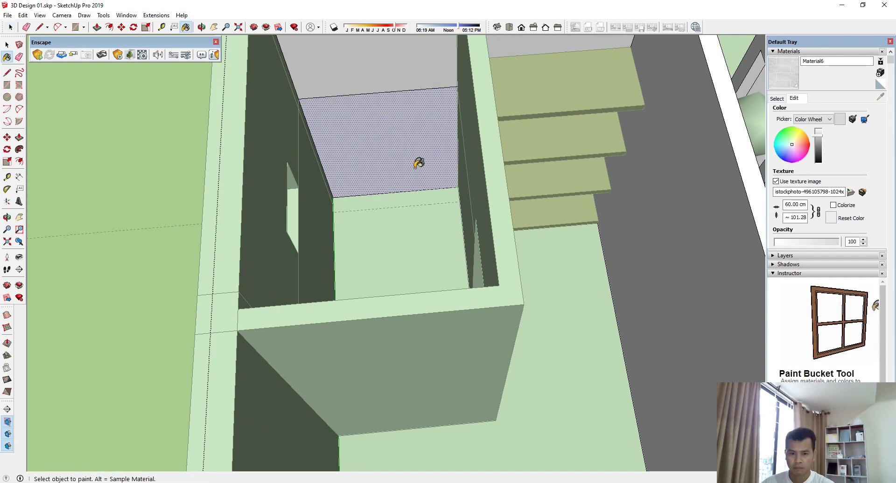
left_click(418, 163)
scroll(426, 214, "down", 3)
key("space")
mouse_move(426, 213)
middle_mouse_down()
mouse_move(180, 222)
mouse_move(510, 234)
middle_mouse_up()
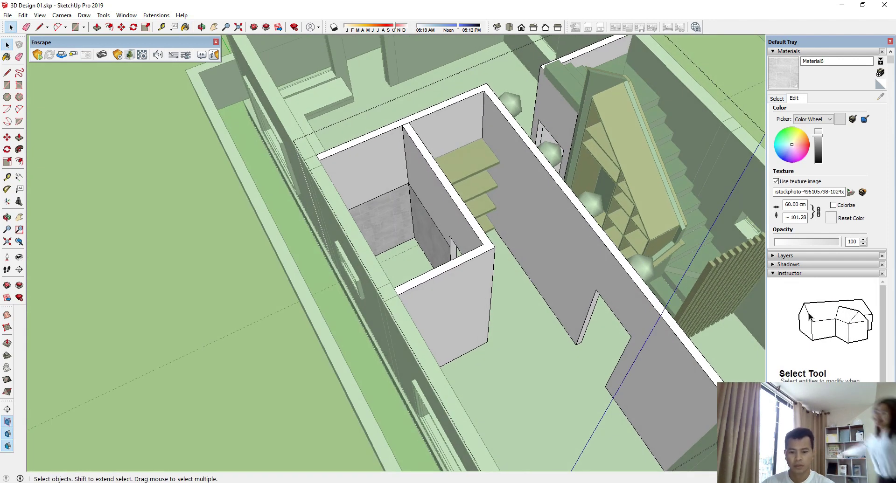
left_click(561, 482)
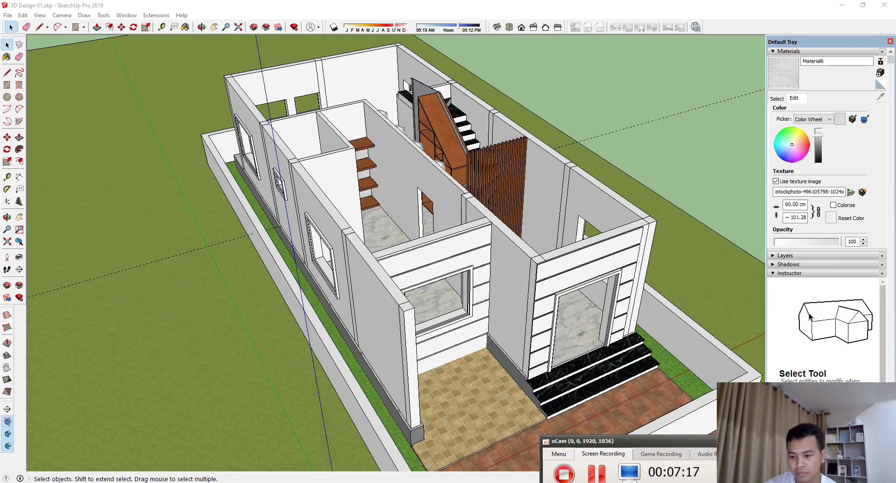
scroll(550, 353, "down", 3)
middle_click_drag(550, 352, 518, 373)
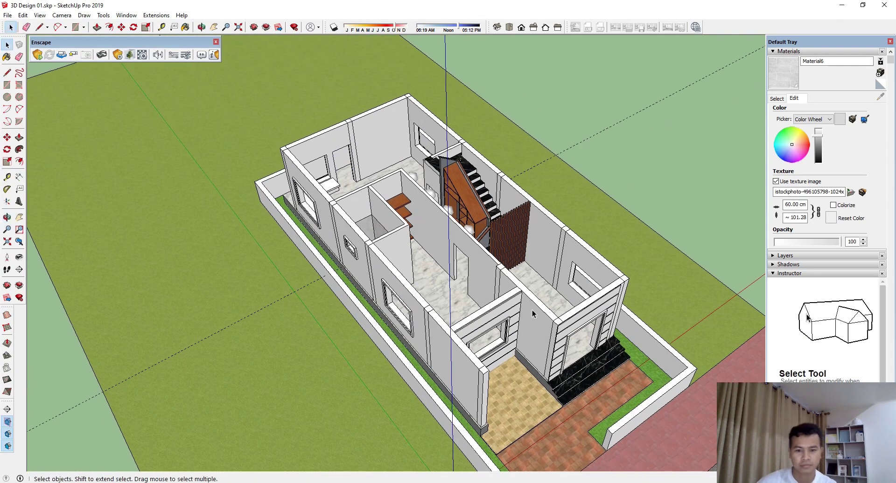
Step: Examine the house's ground floor from several angles, including the L-shaped counter room and the window side wall
scroll(520, 270, "up", 5)
middle_click_drag(521, 270, 462, 326)
left_click(535, 482)
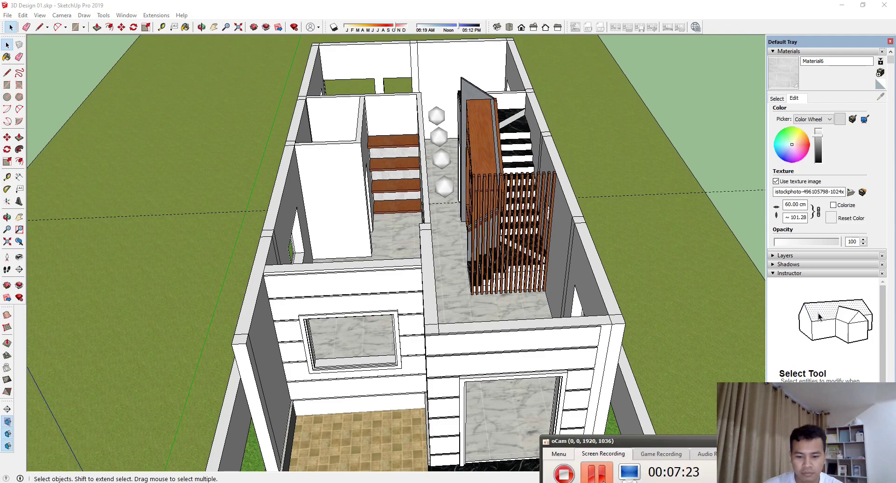
left_click(513, 306)
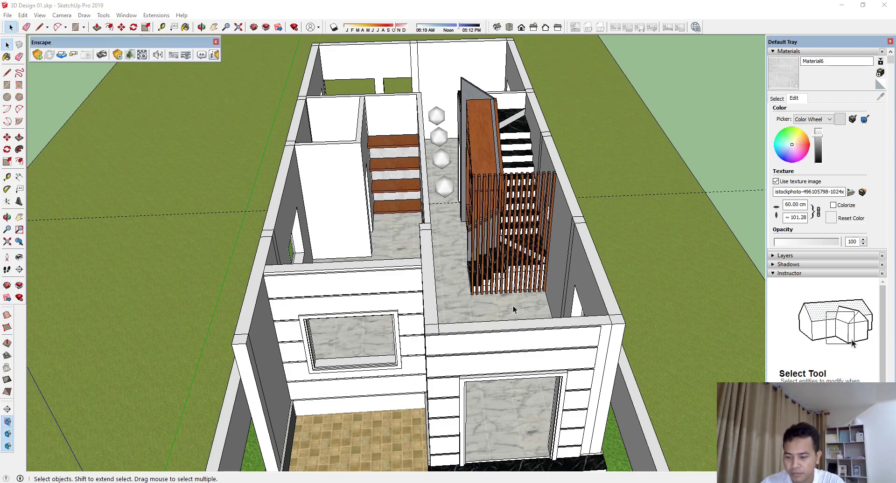
scroll(513, 306, "down", 3)
mouse_move(513, 306)
middle_mouse_down()
mouse_move(555, 256)
mouse_move(516, 340)
mouse_move(352, 326)
mouse_move(371, 82)
mouse_move(362, 265)
mouse_move(591, 224)
mouse_move(468, 288)
mouse_move(210, 210)
middle_mouse_up()
scroll(555, 257, "up", 5)
scroll(369, 70, "up", 5)
scroll(369, 77, "up", 3)
scroll(469, 291, "down", 5)
scroll(598, 104, "up", 5)
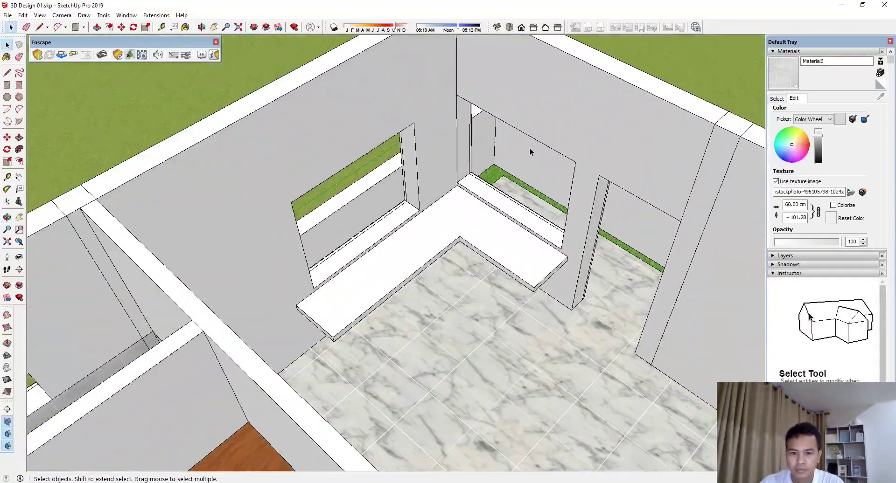
scroll(530, 148, "down", 8)
scroll(581, 272, "up", 2)
scroll(582, 272, "down", 5)
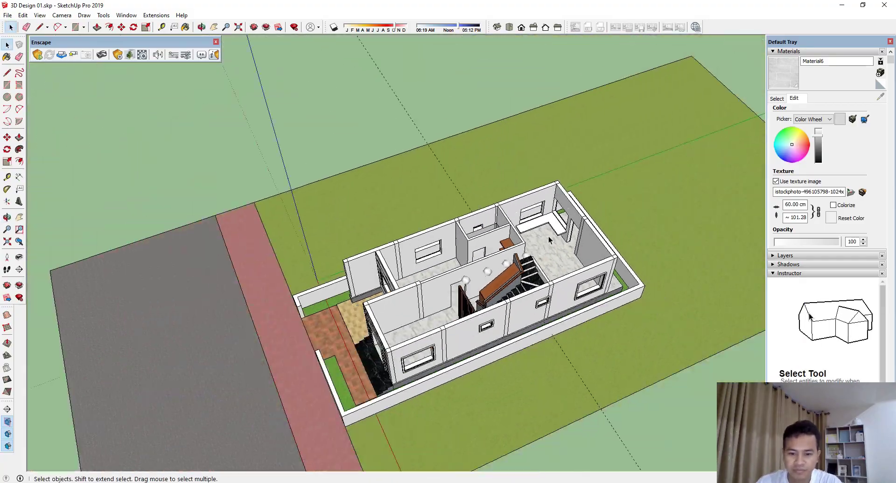
scroll(582, 272, "up", 3)
middle_click_drag(582, 272, 508, 219)
scroll(707, 326, "down", 3)
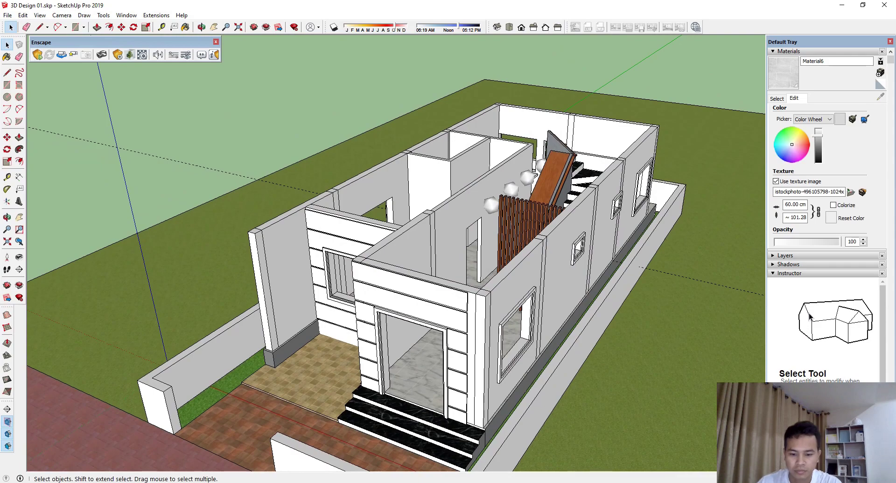
Step: Draw a rectangle filling the window opening in the side wall nearest the front entrance
scroll(513, 268, "up", 2)
middle_click_drag(472, 329, 308, 260)
scroll(406, 390, "up", 5)
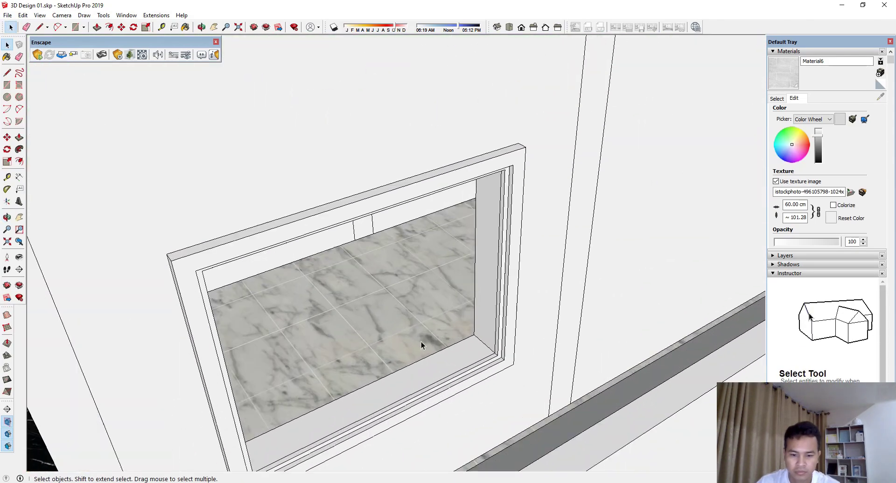
middle_click_drag(426, 344, 452, 275)
key("r")
scroll(550, 273, "up", 3)
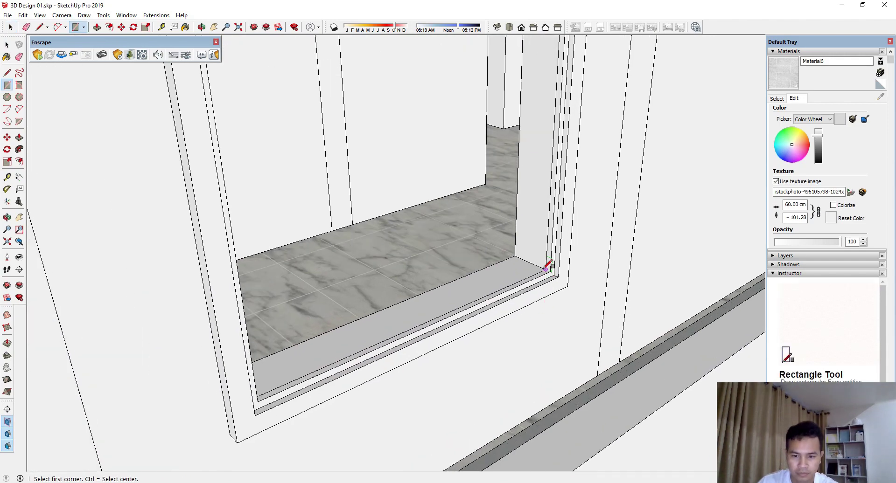
scroll(589, 289, "down", 2)
middle_click_drag(589, 304, 528, 360)
scroll(528, 360, "down", 2)
scroll(290, 221, "up", 4)
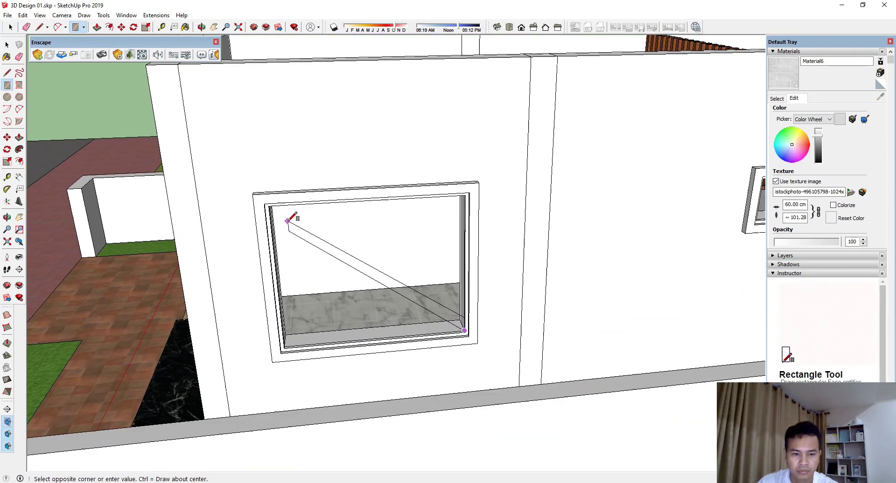
middle_click_drag(253, 193, 280, 186)
scroll(250, 170, "down", 1)
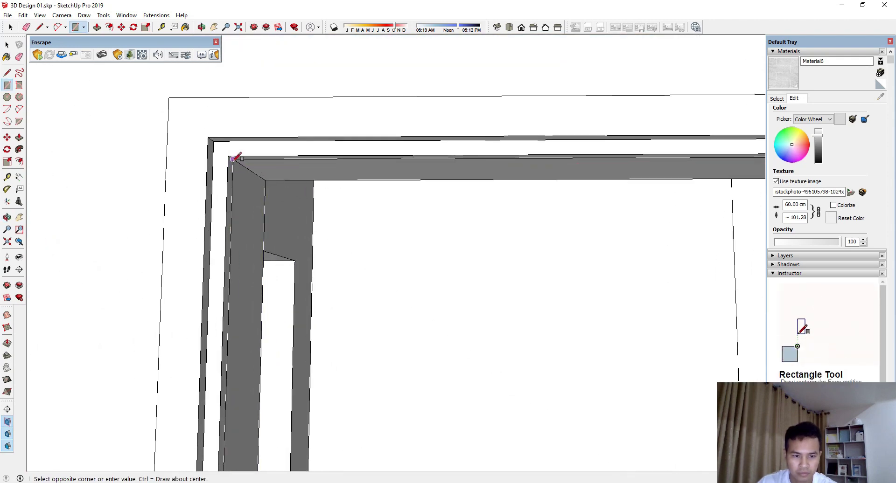
scroll(236, 158, "down", 10)
key("space")
Step: Offset the window rectangle slightly inward and delete the inner face to leave a thin frame ring
left_click(476, 309)
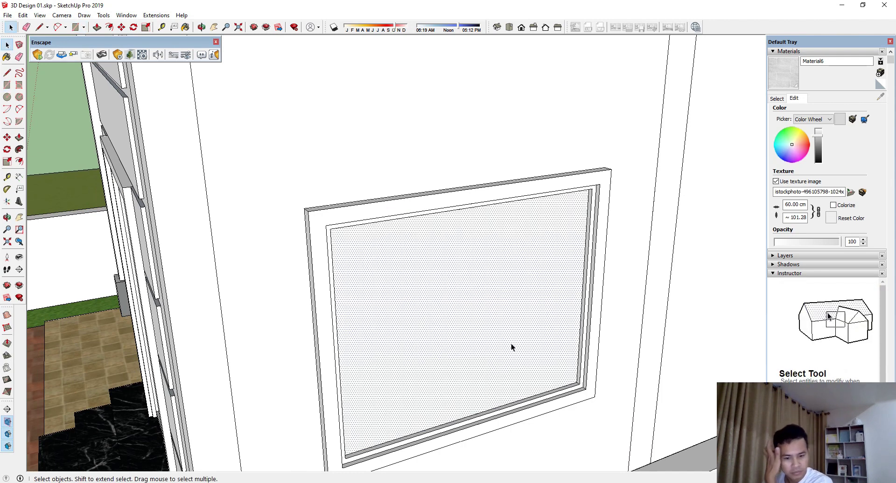
key("f")
scroll(580, 330, "up", 2)
left_click(583, 327)
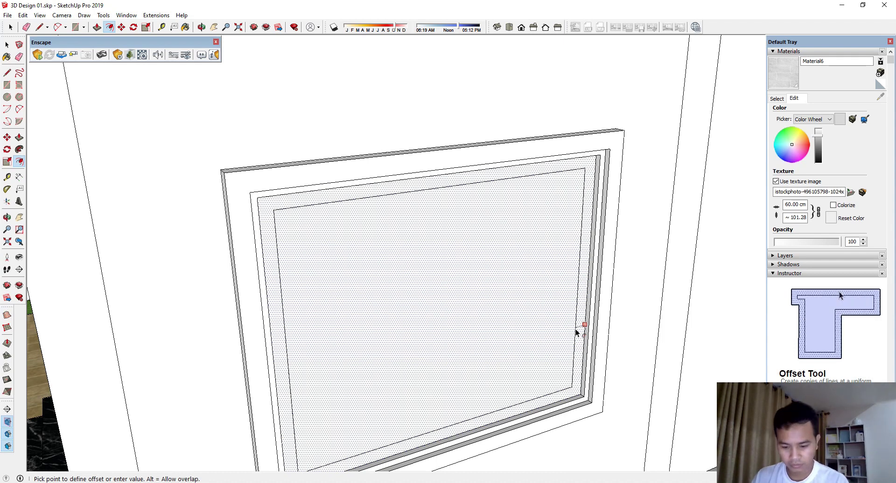
left_click(577, 333)
key("space")
key("Delete")
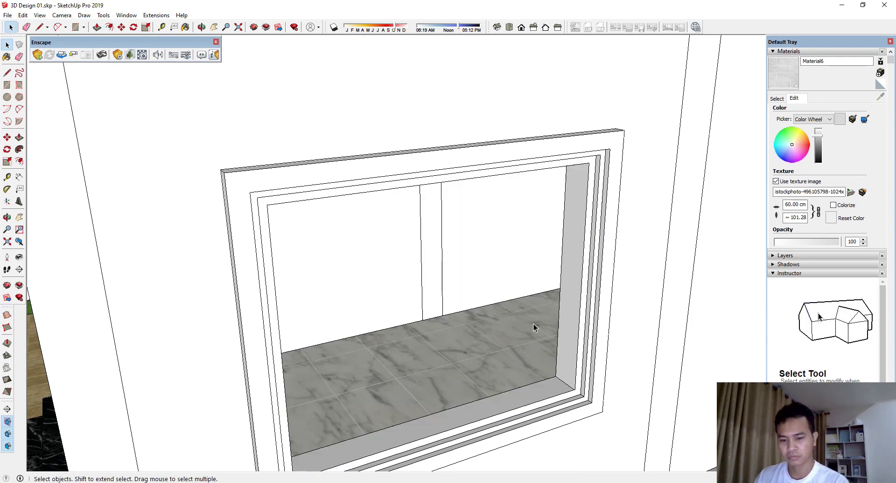
Step: Extrude the thin frame ring outward to give it thickness and make the whole frame a group
scroll(564, 359, "down", 1)
scroll(564, 360, "up", 3)
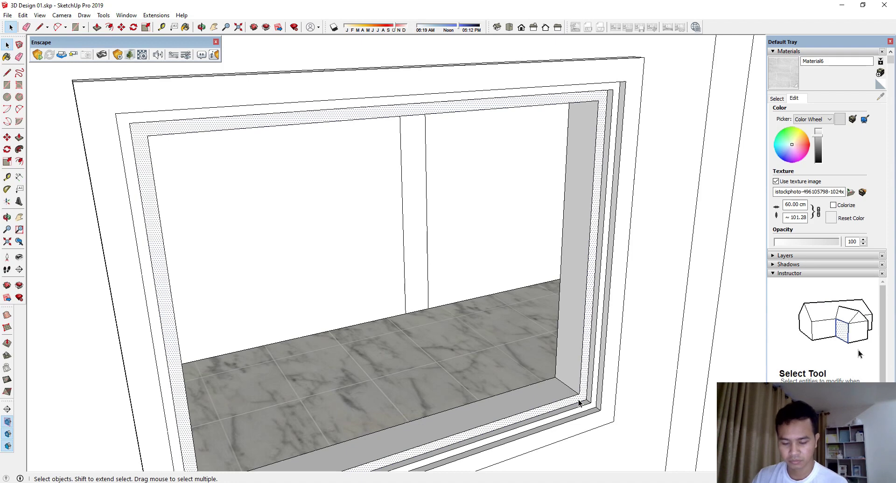
key("p")
left_click(580, 405)
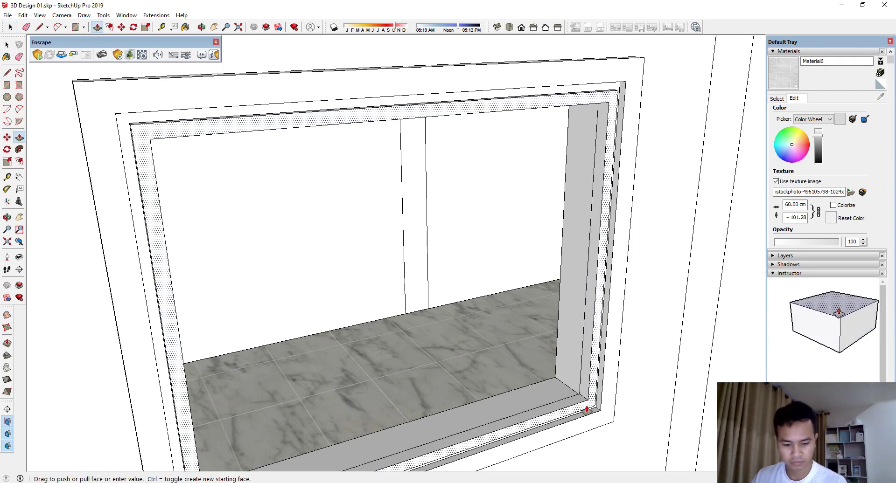
left_click(587, 410)
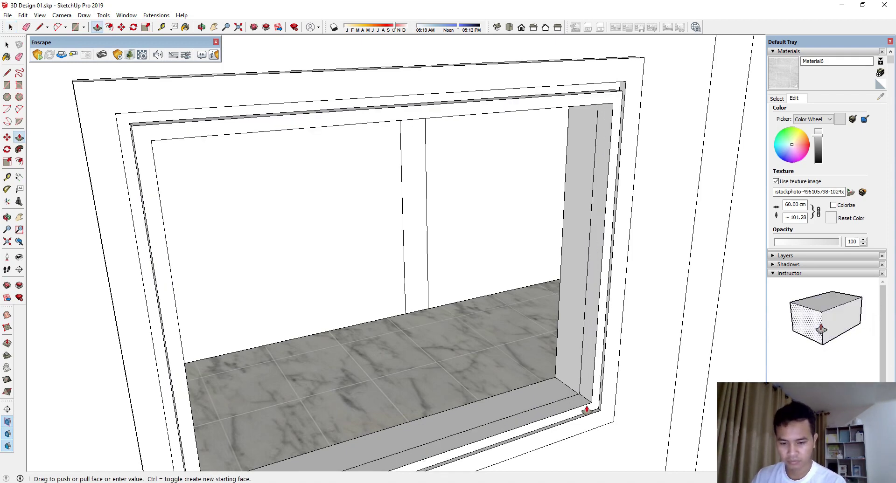
key("space")
triple_click(585, 409)
right_click(585, 410)
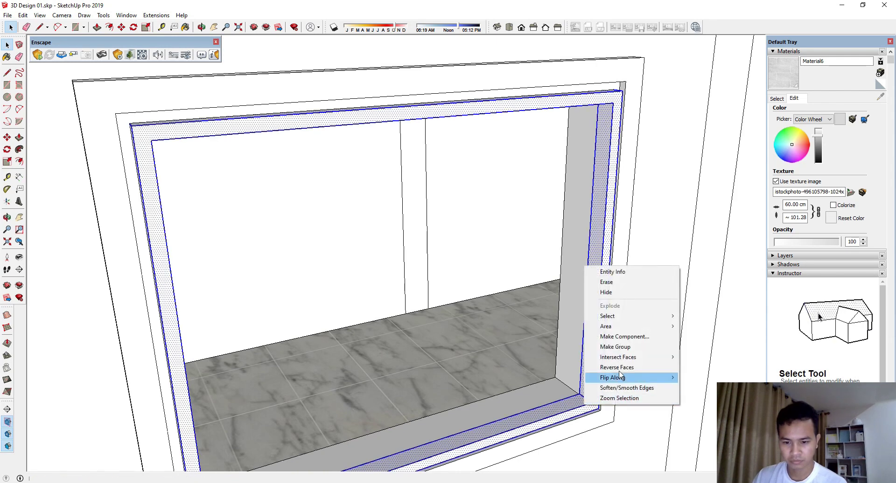
left_click(607, 347)
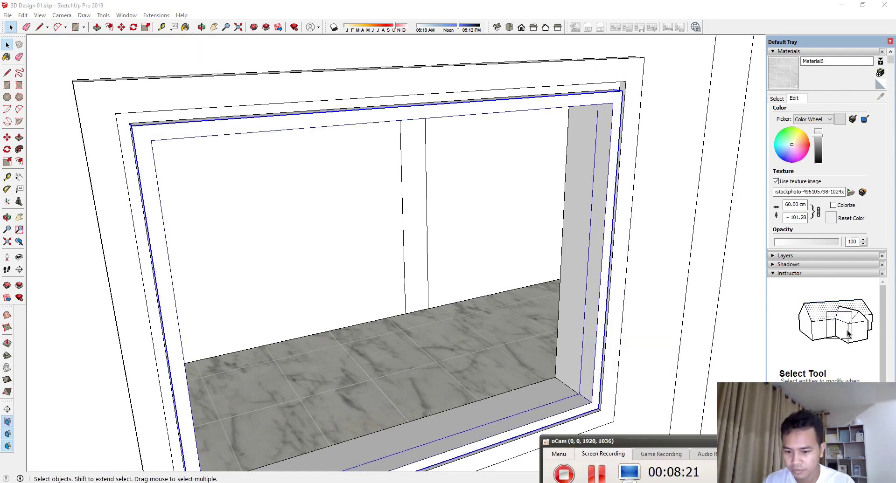
Step: Move the frame group by its lower corner deeper into the window opening
scroll(636, 391, "down", 3)
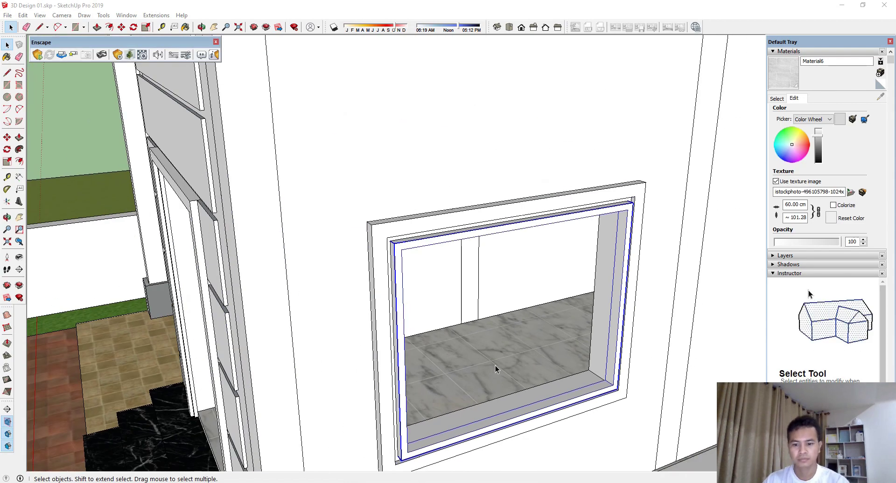
middle_click_drag(494, 422, 179, 326)
scroll(172, 358, "up", 5)
key("m")
scroll(186, 336, "up", 1)
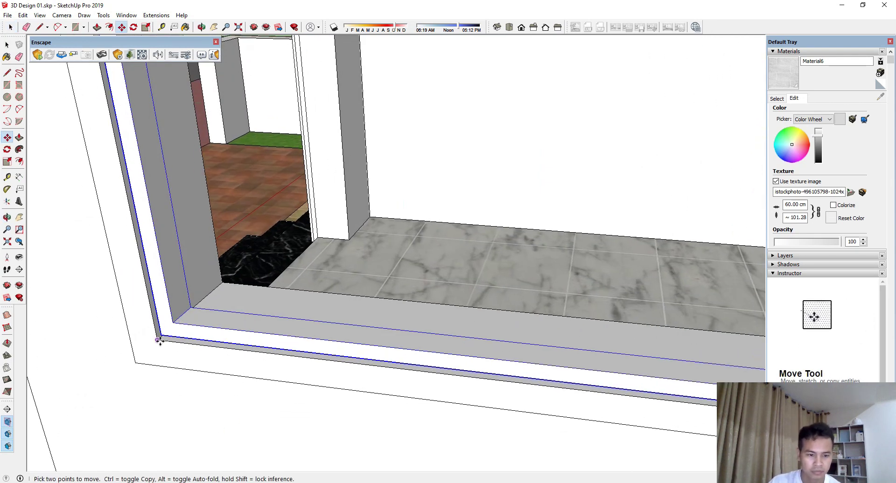
left_click(161, 335)
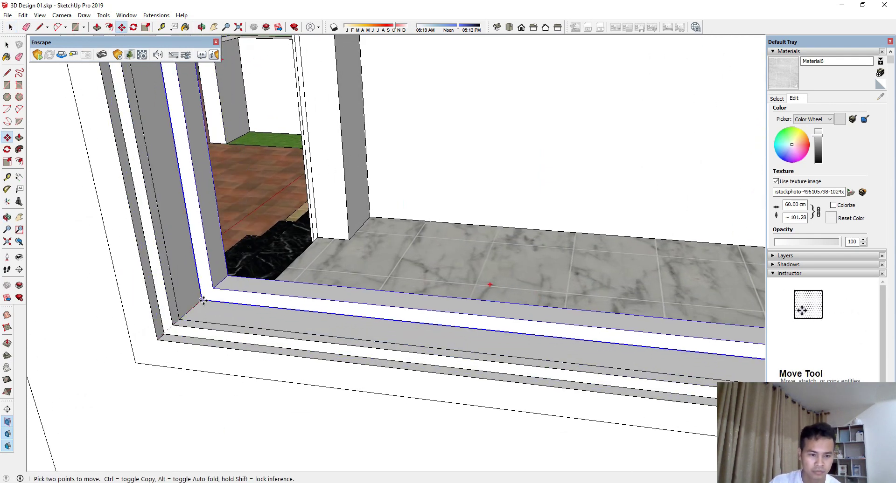
left_click(179, 319)
scroll(210, 368, "down", 6)
middle_click_drag(210, 422, 599, 324)
scroll(644, 346, "up", 4)
key("space")
scroll(590, 381, "down", 3)
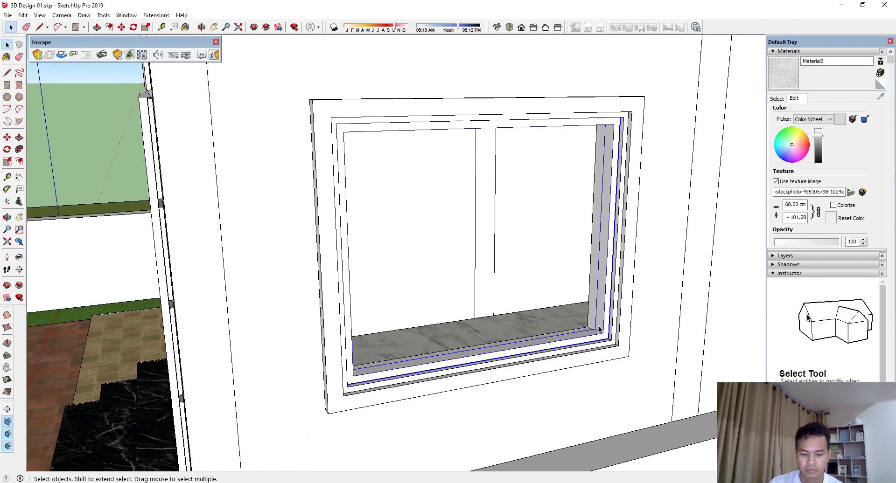
Step: Draw a rectangle covering the right half of the opening inside the window frame
key("r")
scroll(607, 134, "up", 3)
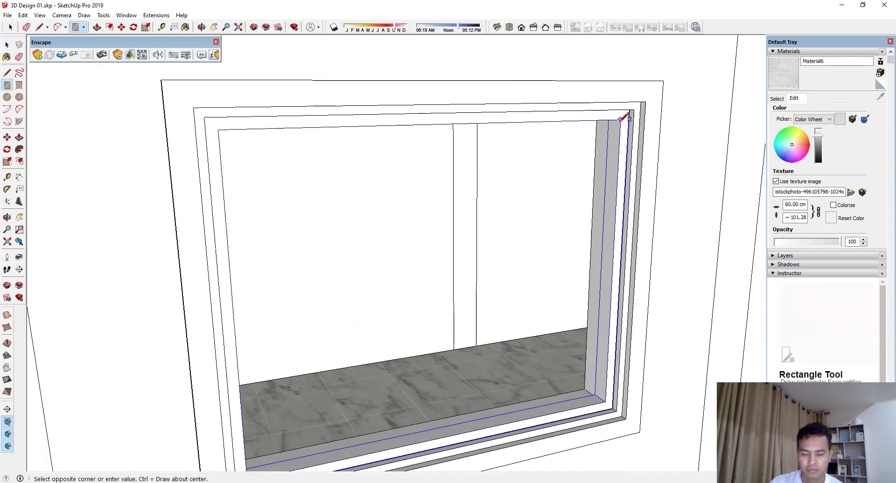
scroll(621, 119, "down", 2)
left_click(462, 413)
key("space")
Step: Offset the half-window rectangle inward and delete its inner face to leave the sash outline
left_click(508, 366)
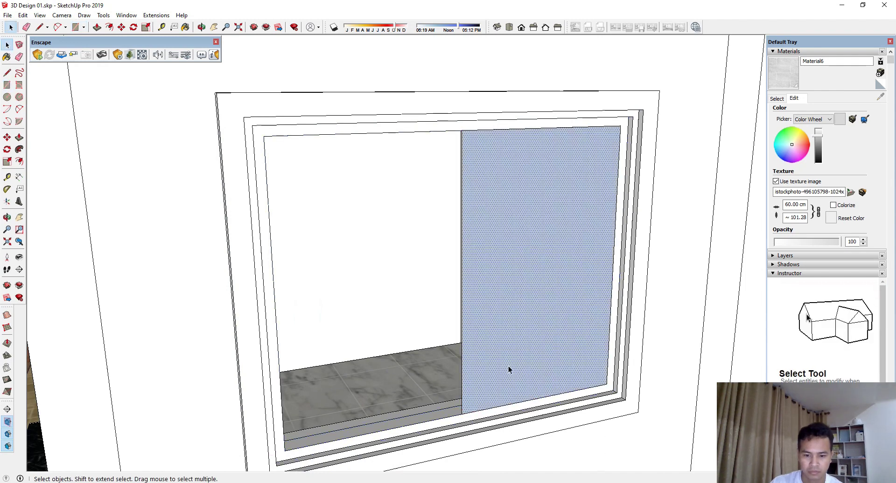
scroll(547, 371, "up", 2)
key("f")
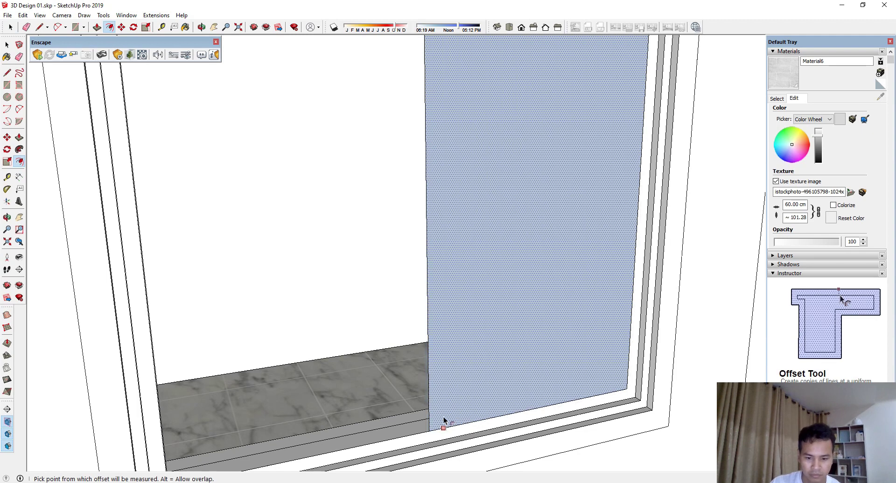
left_click(444, 420)
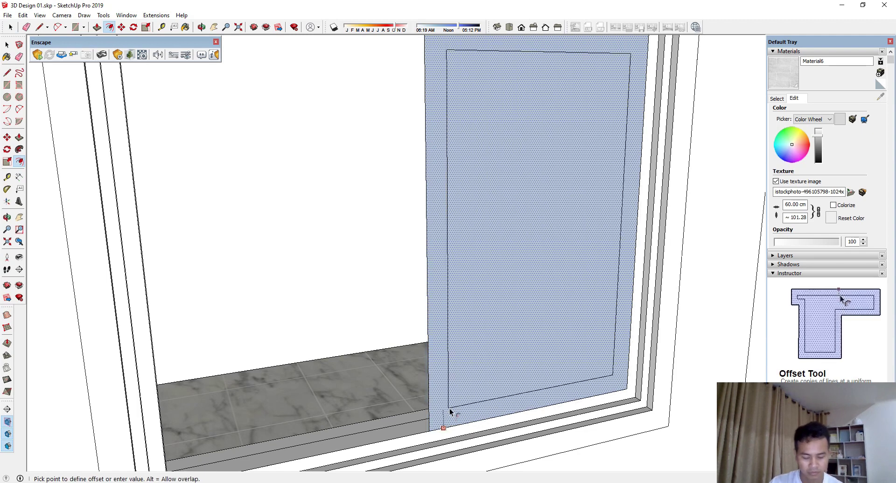
left_click(450, 409)
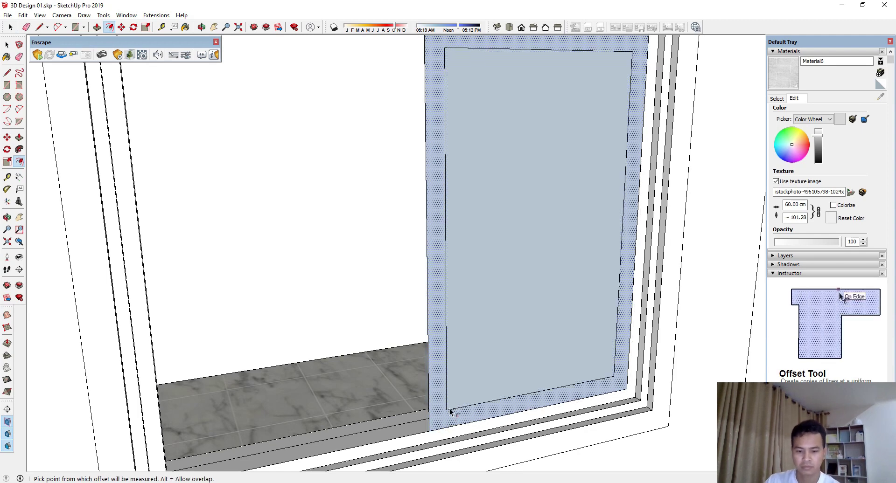
key("space")
left_click(486, 365)
key("Delete")
Step: Extrude the sash outline outward to give it thickness and make it a group
scroll(447, 430, "up", 1)
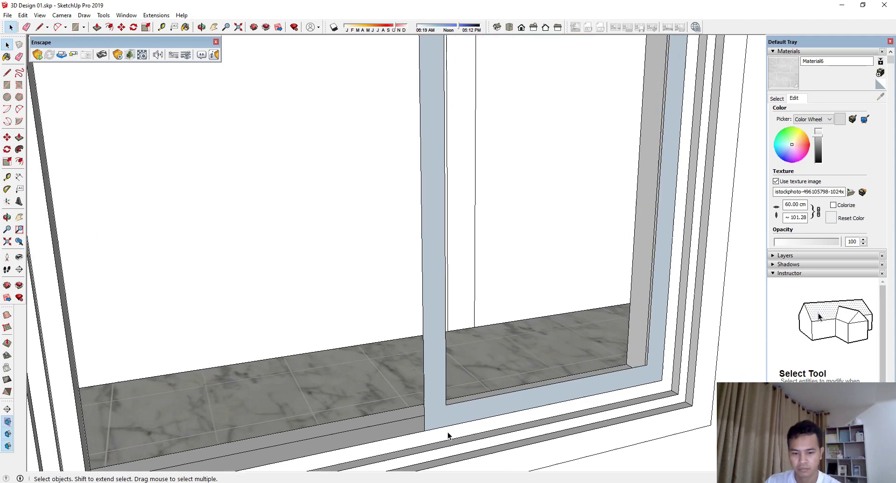
key("p")
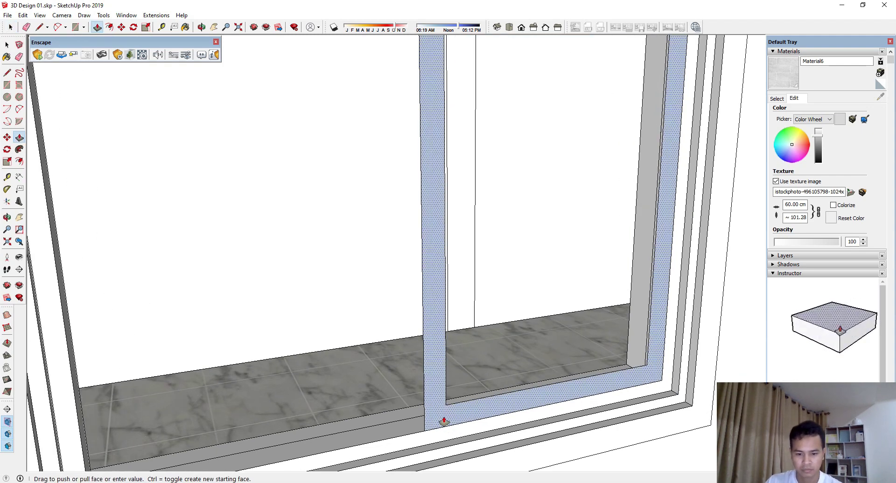
left_click_drag(444, 421, 452, 426)
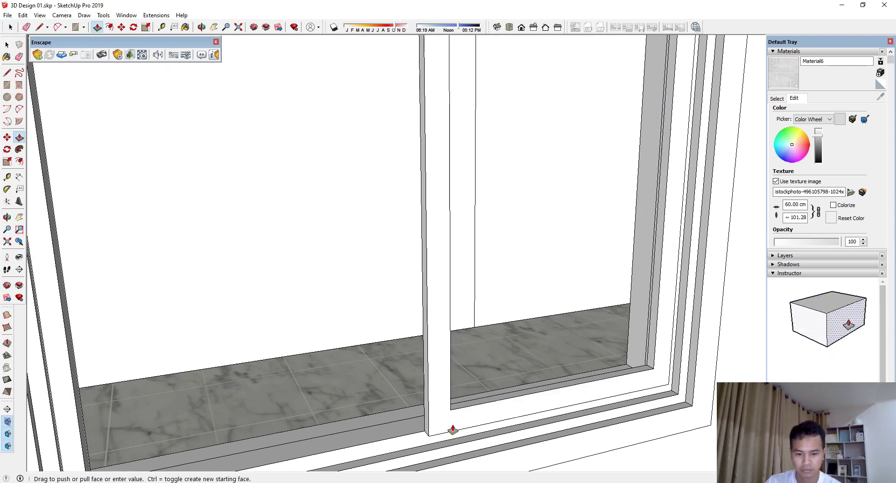
key("space")
triple_click(452, 426)
right_click(452, 426)
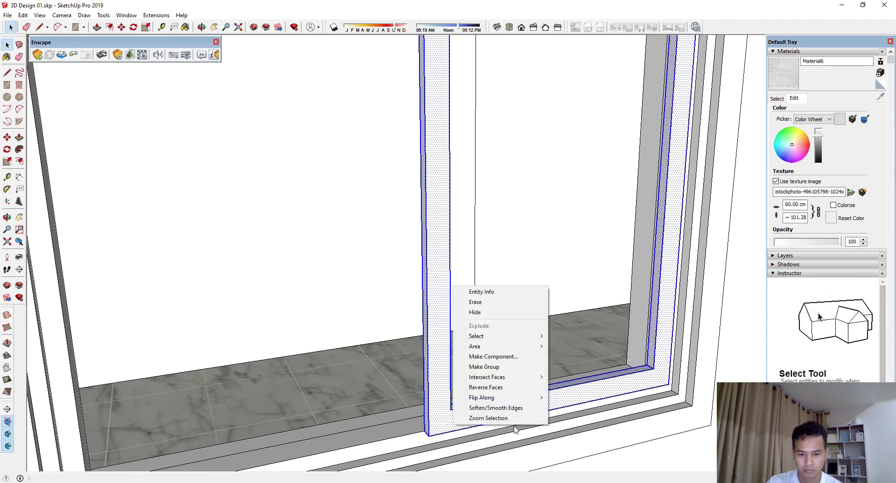
left_click(505, 369)
Step: Move the sash group back so it sits within the depth of the window frame
key("m")
scroll(652, 402, "up", 4)
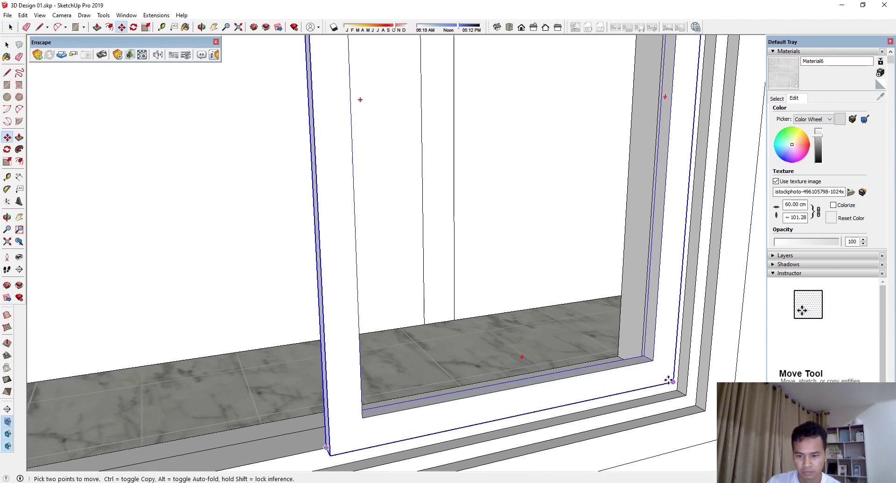
scroll(654, 387, "down", 4)
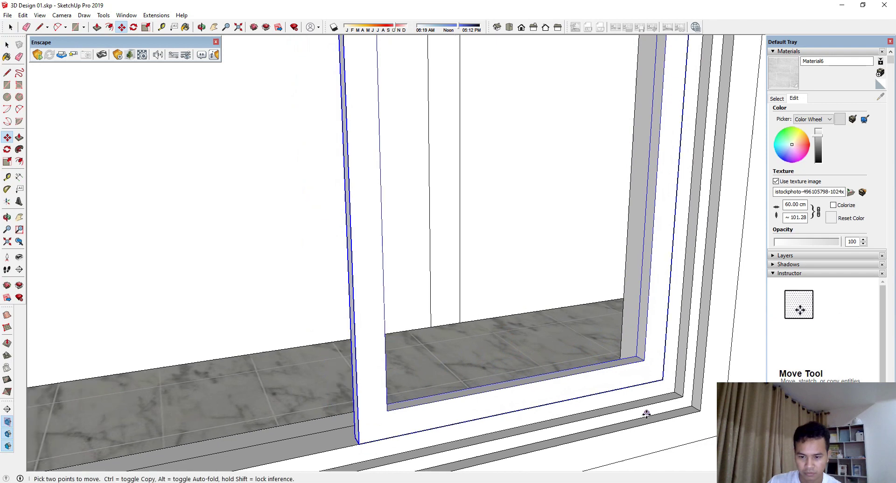
key("space")
scroll(626, 390, "down", 3)
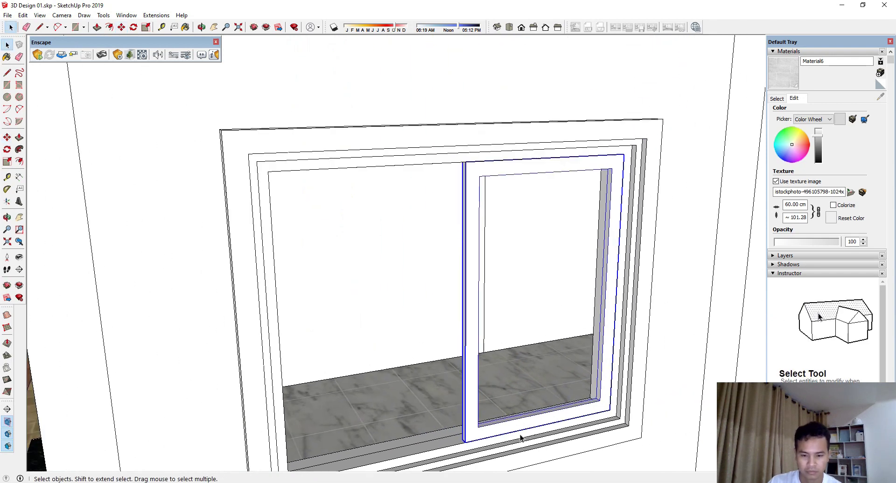
key("r")
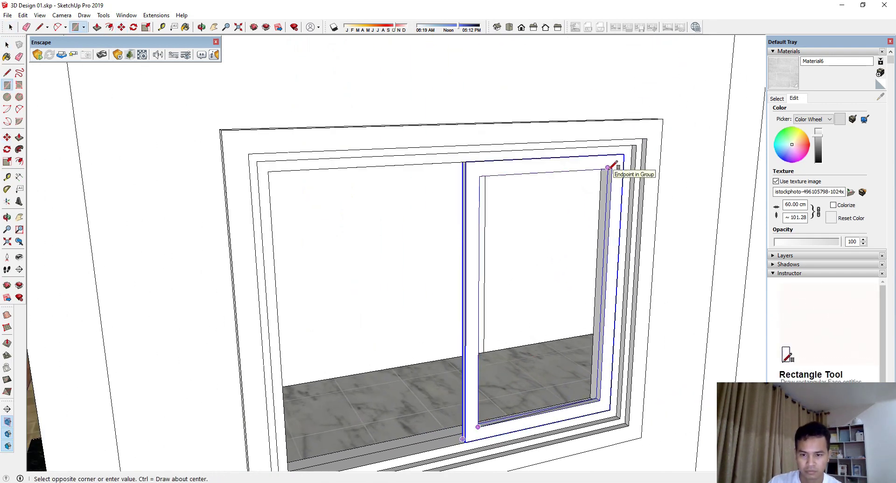
left_click(608, 167)
key("space")
Step: Edit the sash group and fill its inner opening with a face that serves as the glass pane
double_click(486, 429)
key("r")
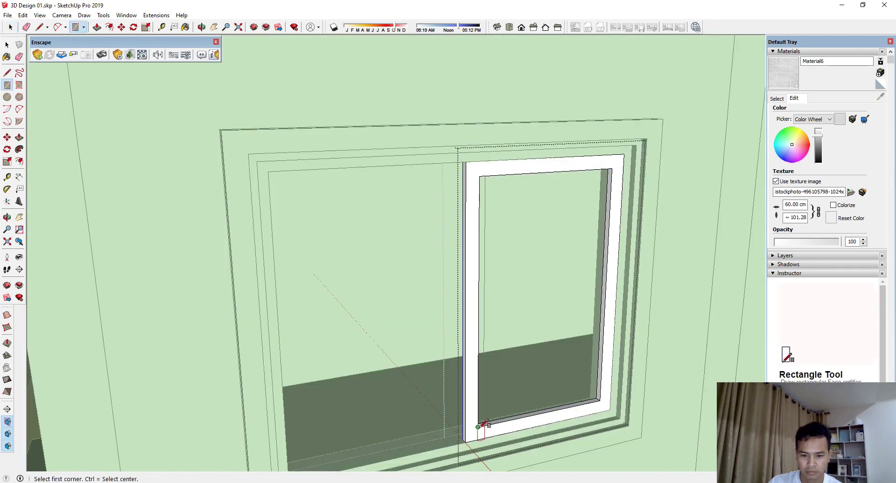
left_click(612, 168)
key("space")
key("r")
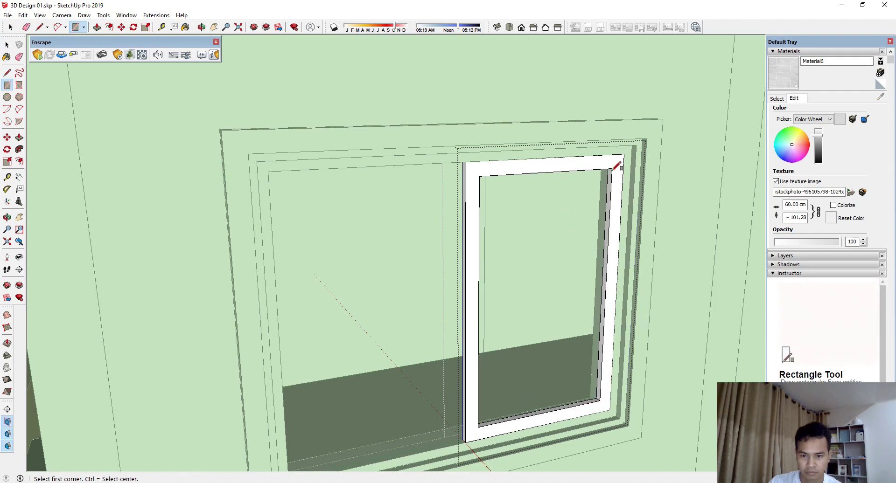
middle_click_drag(472, 347, 490, 374)
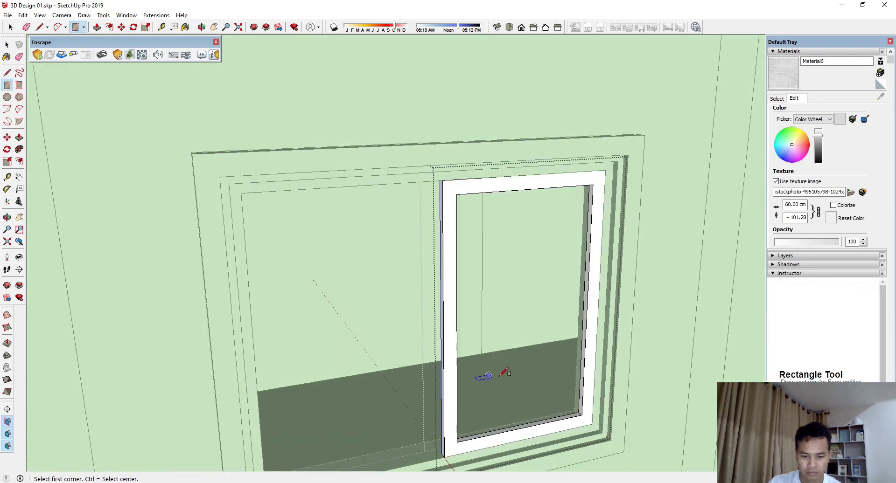
key("space")
key("l")
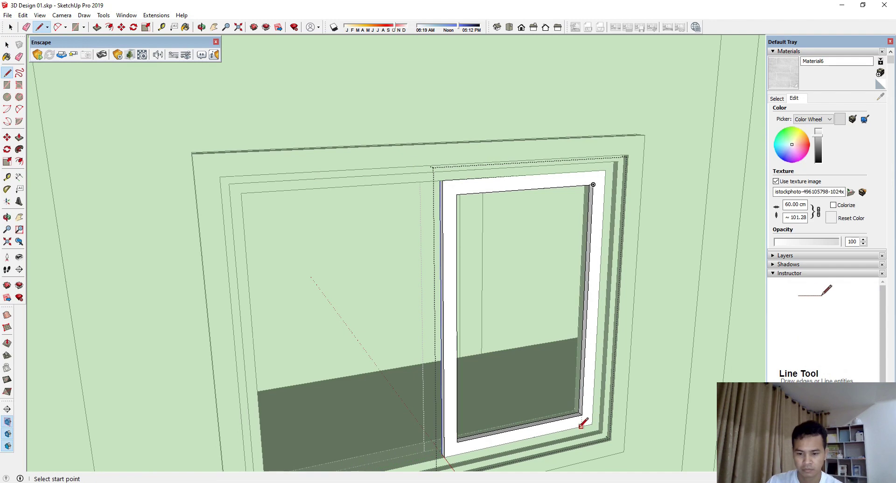
left_click(593, 185)
key("space")
left_click(558, 224)
Step: Move the sash's vertical stile at the middle of the window slightly inward to narrow the sash, and close the group
scroll(543, 226, "down", 3)
middle_click_drag(542, 227, 421, 170)
scroll(561, 305, "down", 2)
scroll(596, 344, "up", 3)
left_click(478, 363)
scroll(483, 384, "up", 4)
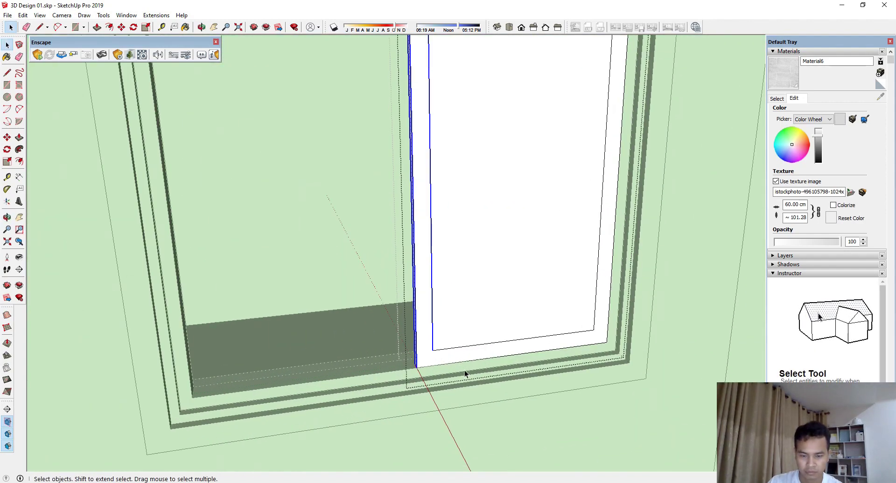
key("m")
left_click(430, 370)
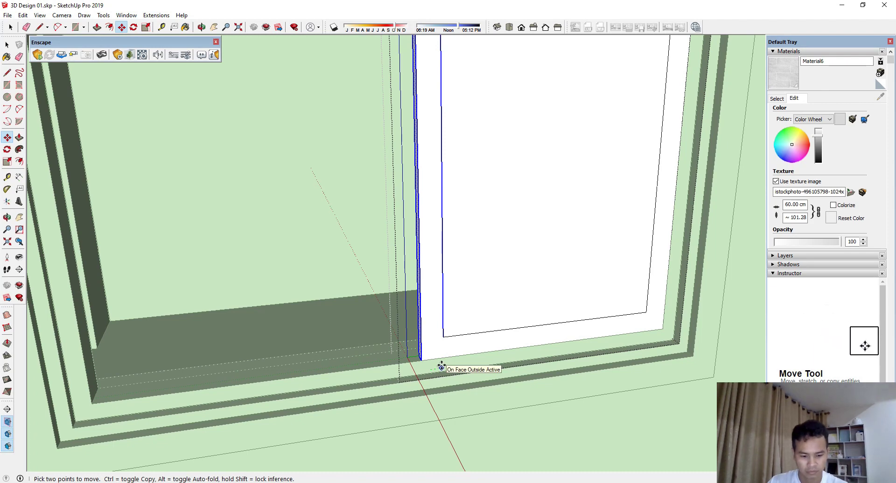
key("Return")
scroll(440, 367, "down", 4)
key("space")
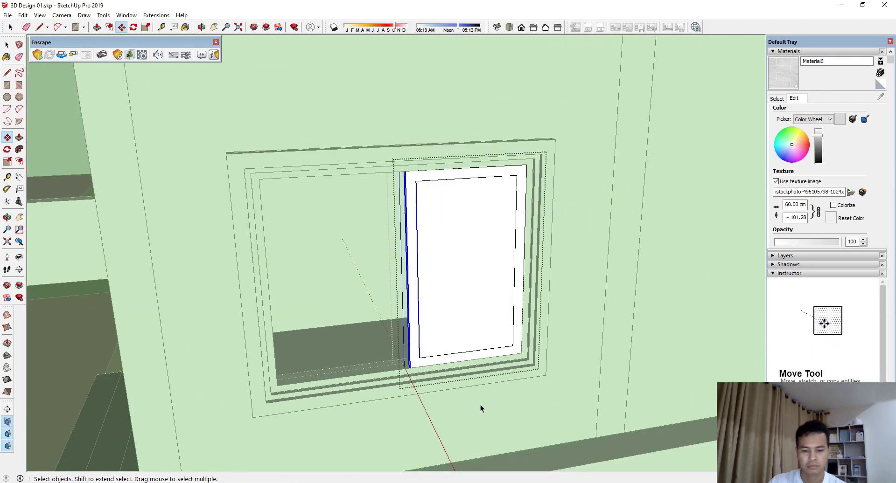
left_click(675, 327)
middle_click_drag(434, 310, 481, 307)
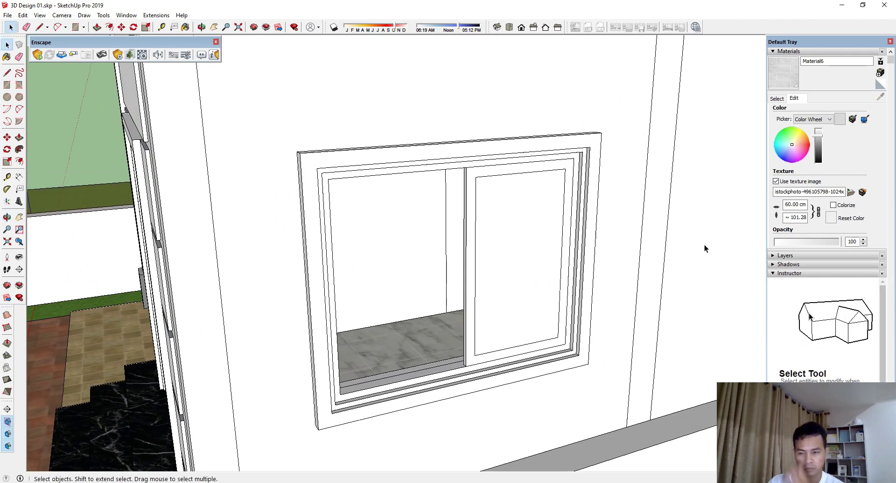
Step: Paint all faces of the sash group with the dark gray Color M07 from the Colors collection
left_click(777, 99)
left_click(870, 111)
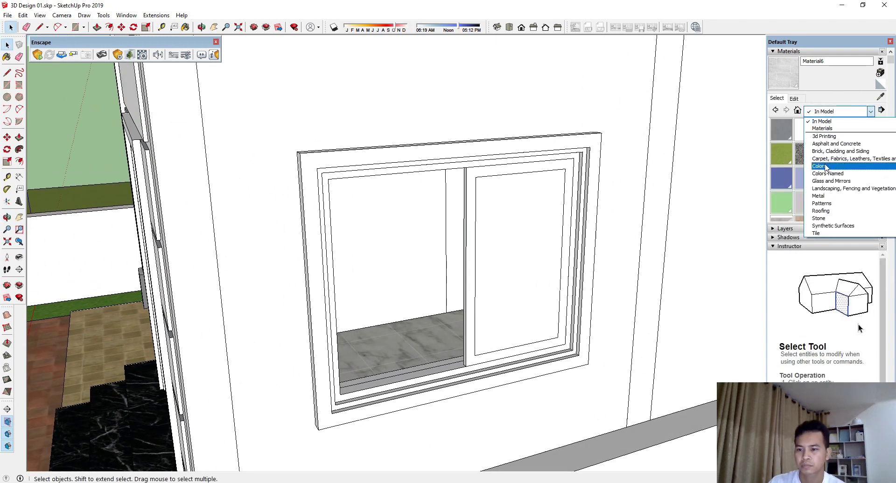
left_click(821, 163)
double_click(532, 304)
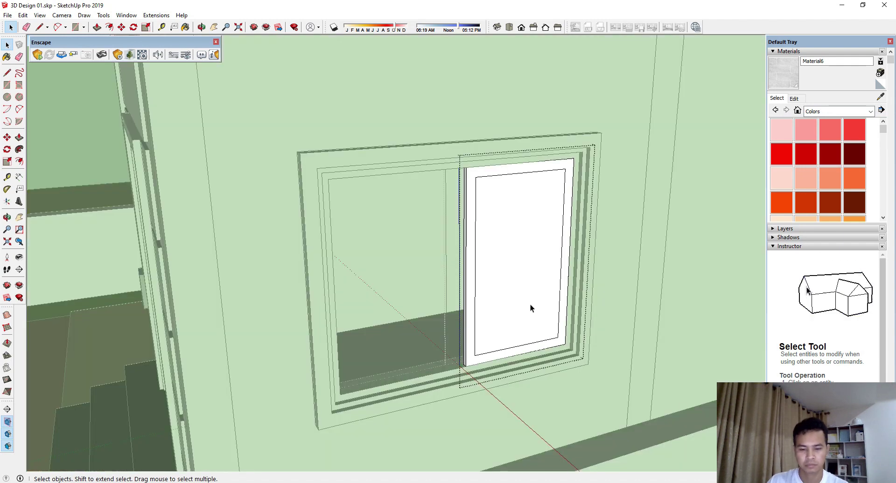
left_click(530, 304)
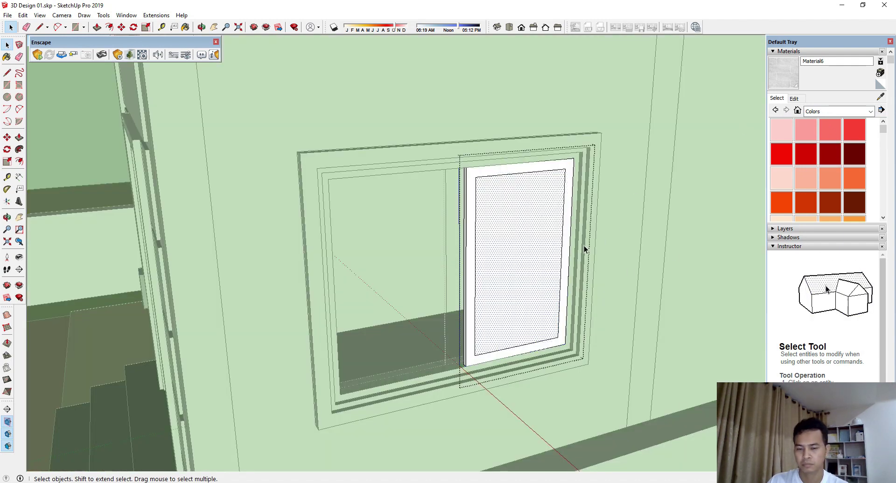
scroll(555, 339, "up", 2)
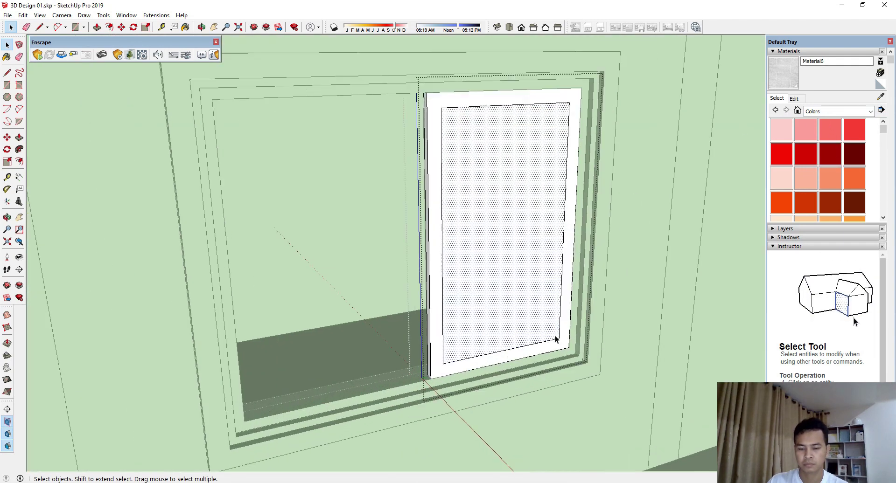
triple_click(542, 306)
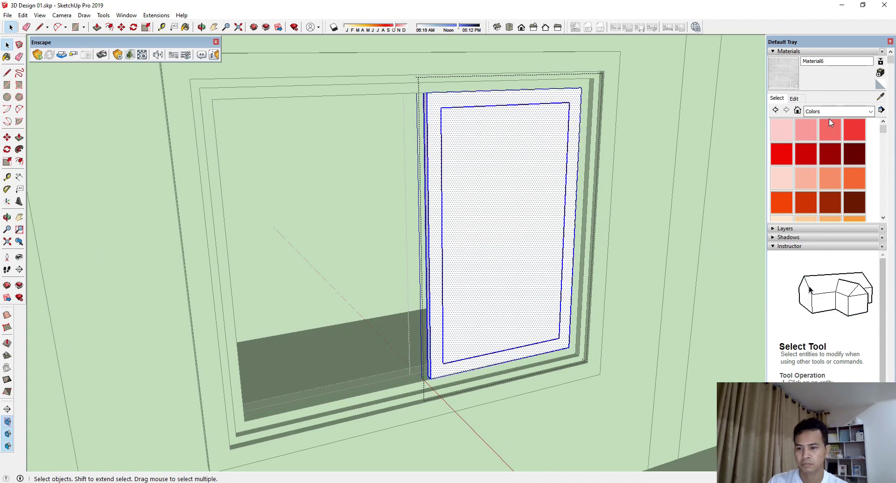
scroll(801, 181, "down", 10)
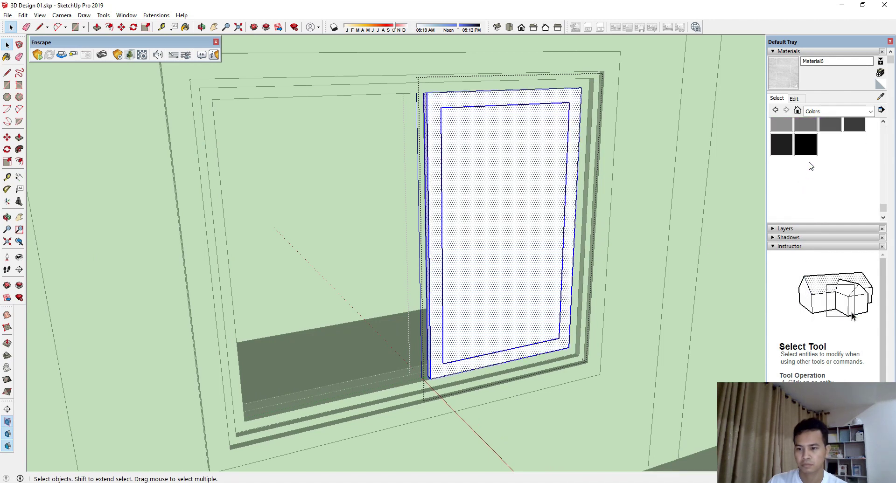
scroll(808, 180, "up", 2)
left_click(848, 182)
left_click(483, 240)
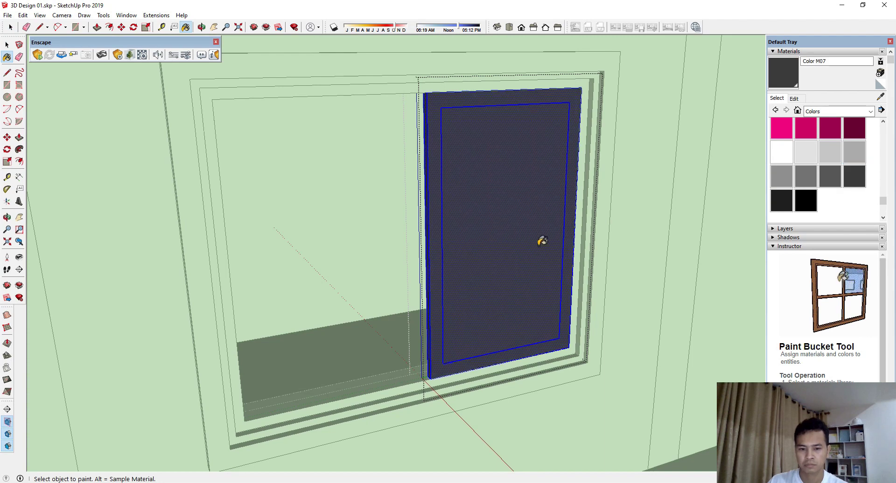
key("space")
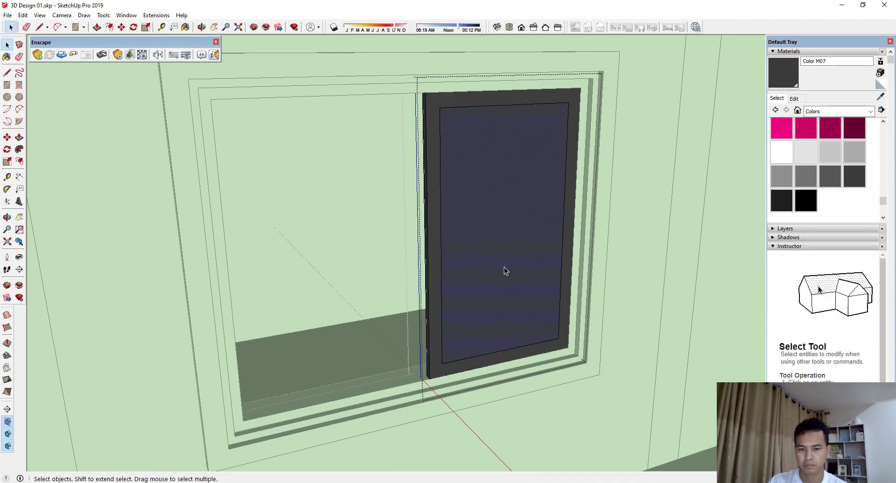
Step: Apply Translucent Glass Gray from the Glass and Mirrors collection to the sash's pane face
left_click(871, 113)
left_click(839, 164)
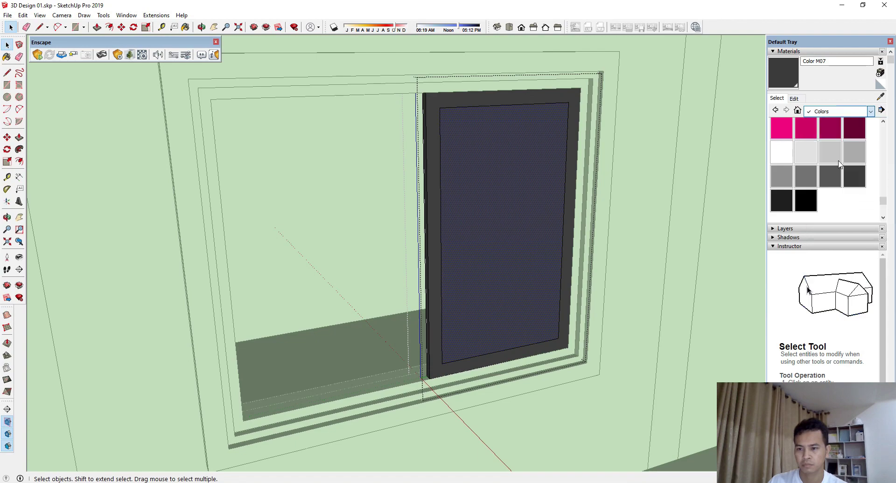
left_click(855, 154)
left_click(530, 168)
scroll(537, 185, "down", 2)
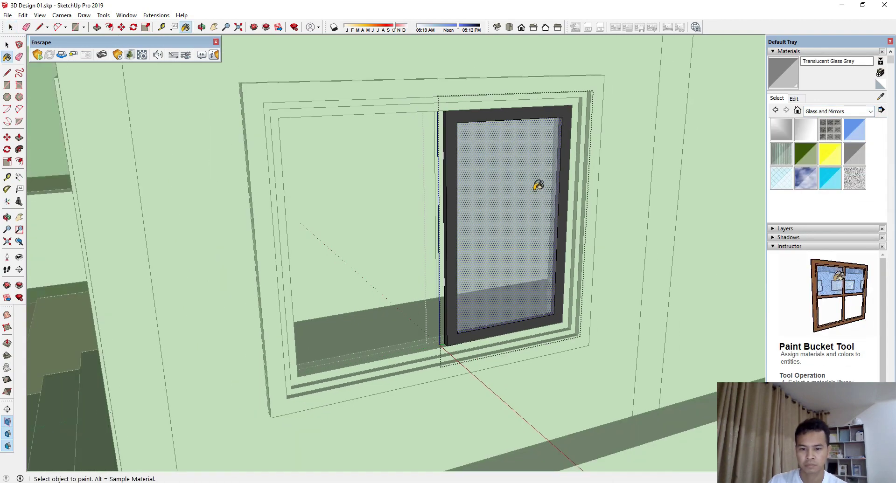
key("space")
mouse_move(703, 415)
middle_mouse_down()
mouse_move(471, 256)
mouse_move(378, 233)
mouse_move(535, 329)
middle_mouse_up()
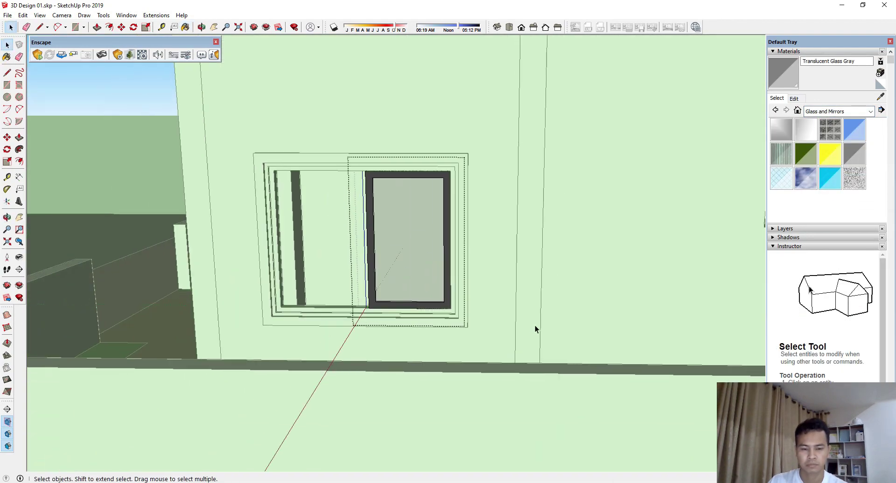
Step: Copy the finished sash sideways into the empty left half of the window, using its lower corners as reference points
scroll(535, 329, "down", 4)
middle_click_drag(202, 198, 451, 284)
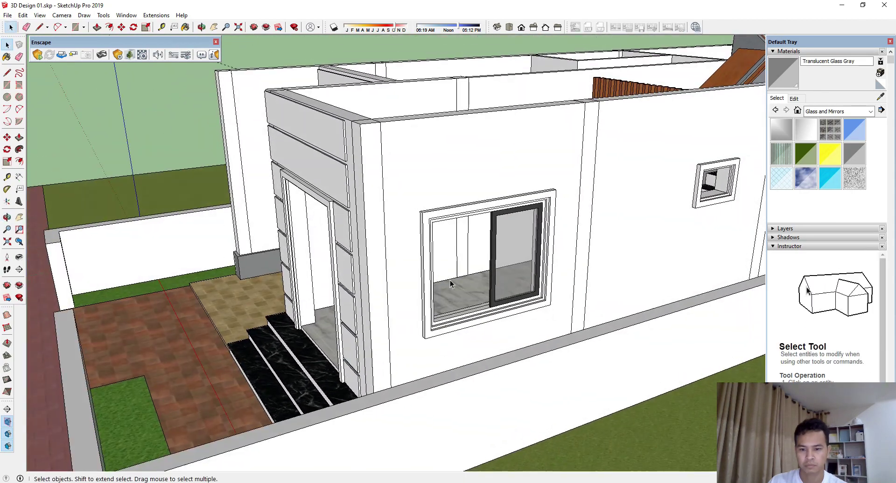
scroll(513, 280, "up", 3)
left_click(516, 280)
scroll(573, 322, "up", 3)
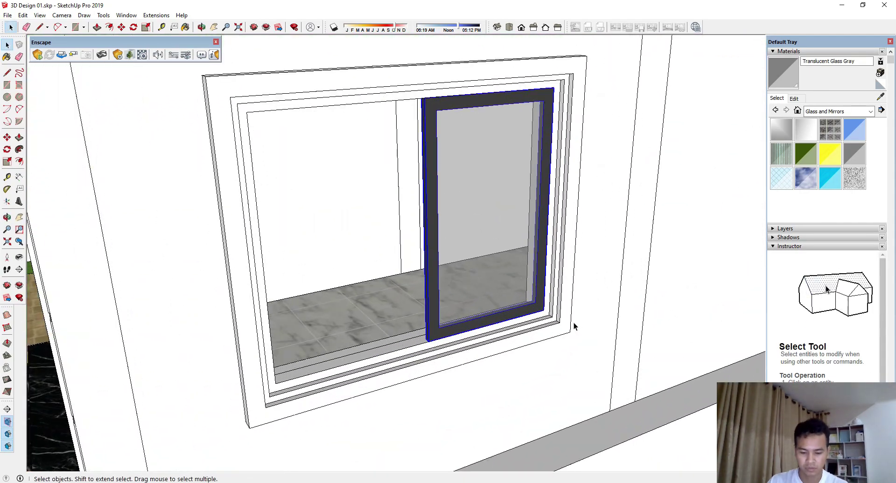
key("m")
scroll(573, 322, "up", 3)
left_click(540, 304)
key("ctrl")
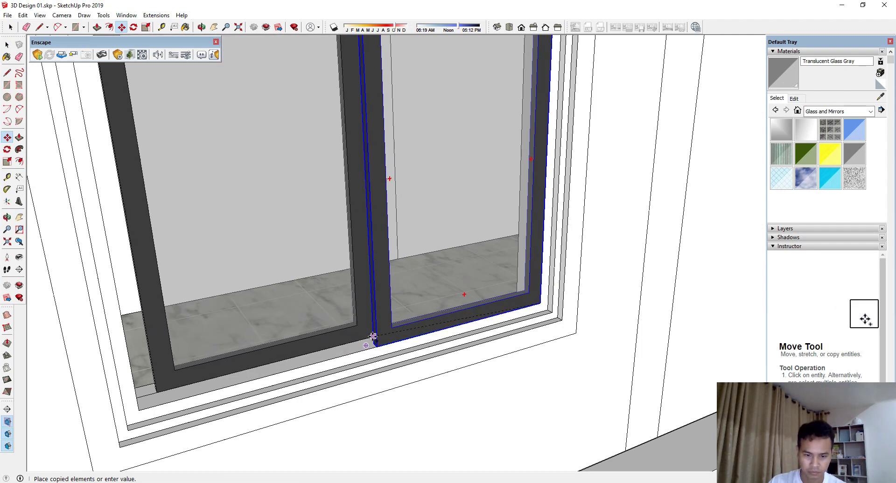
left_click(373, 338)
Step: Move the copied sash by its lower outer corner so it sits against the left side of the window frame
middle_click_drag(509, 366, 681, 397)
middle_click_drag(168, 312, 470, 351)
scroll(252, 378, "up", 3)
middle_click_drag(285, 374, 253, 381)
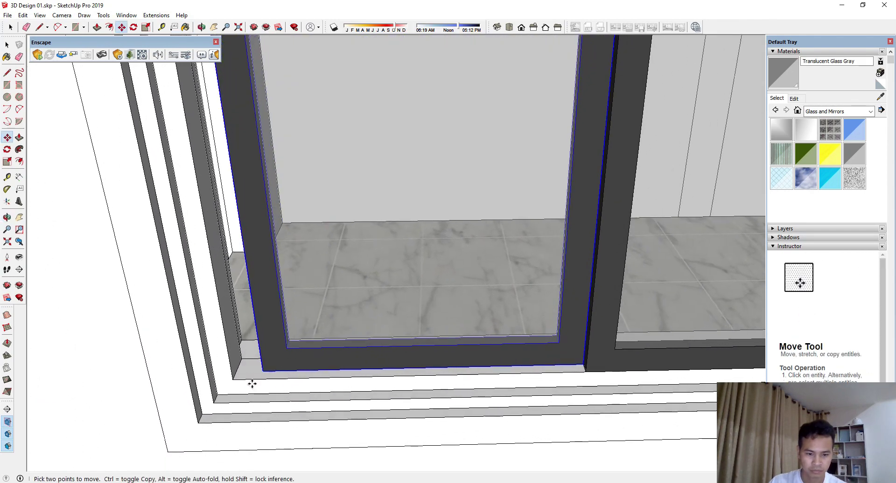
scroll(255, 379, "up", 2)
left_click(263, 372)
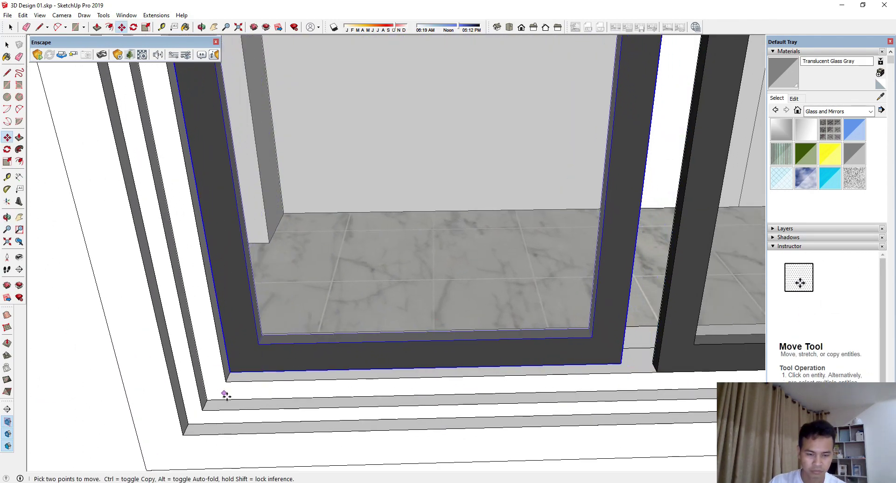
left_click(225, 395)
scroll(226, 396, "down", 5)
key("space")
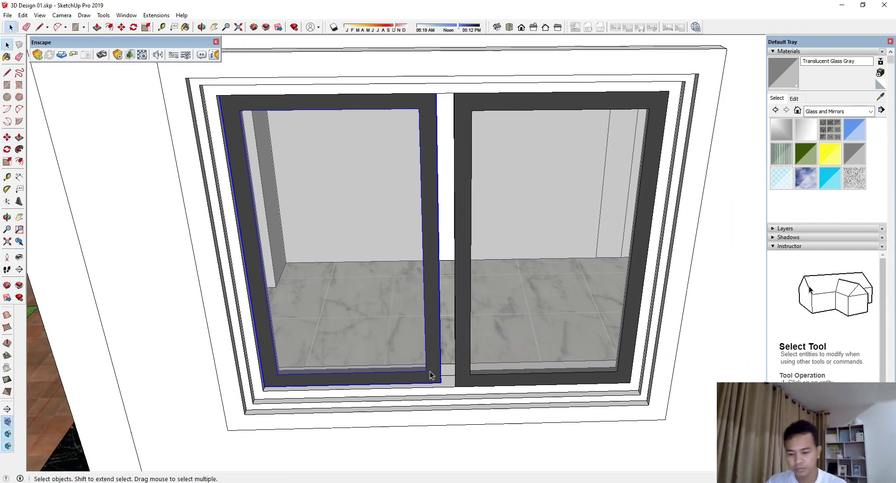
Step: Edit the right sash and move its middle stile toward the left sash to close the gap between them
double_click(457, 371)
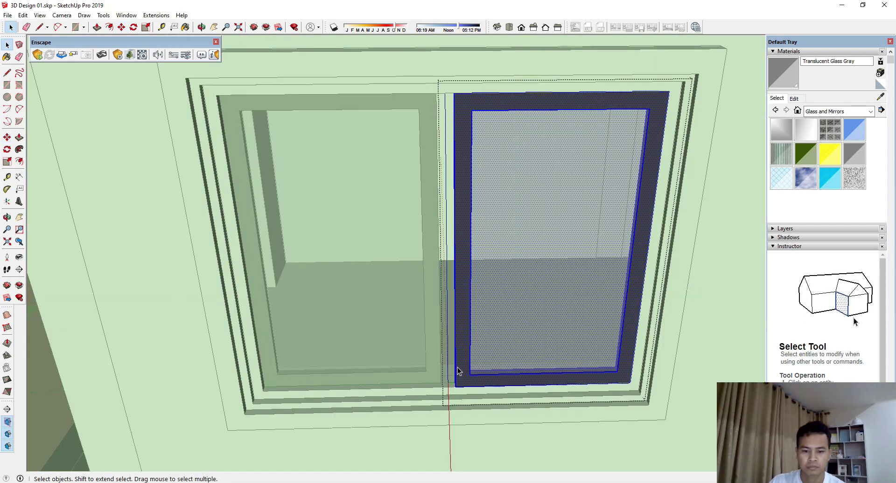
scroll(457, 368, "down", 3)
left_click(449, 295)
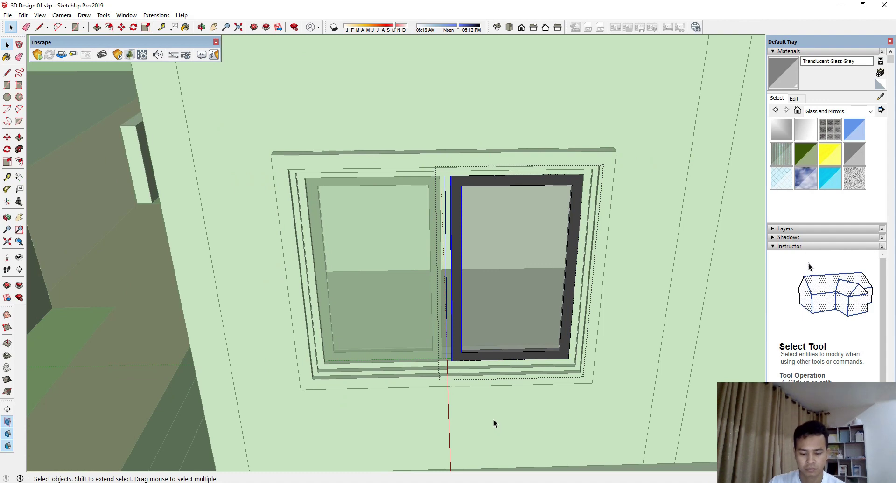
key("m")
left_click(480, 406)
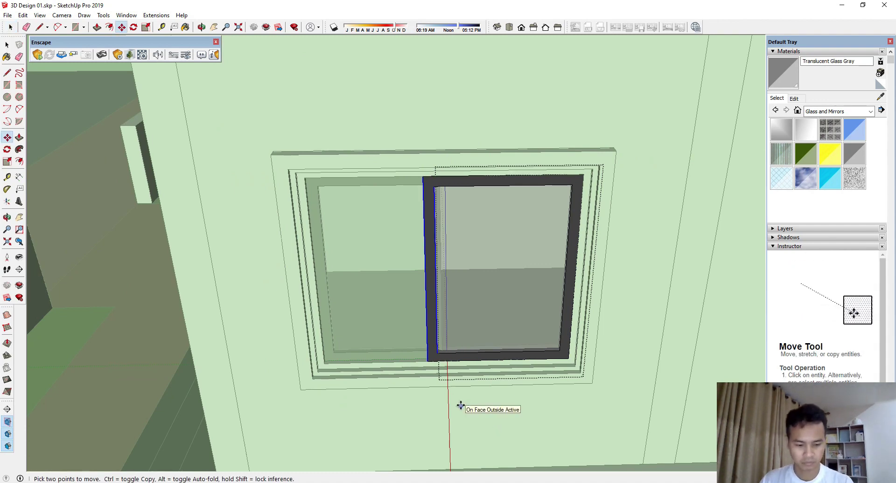
left_click(459, 394)
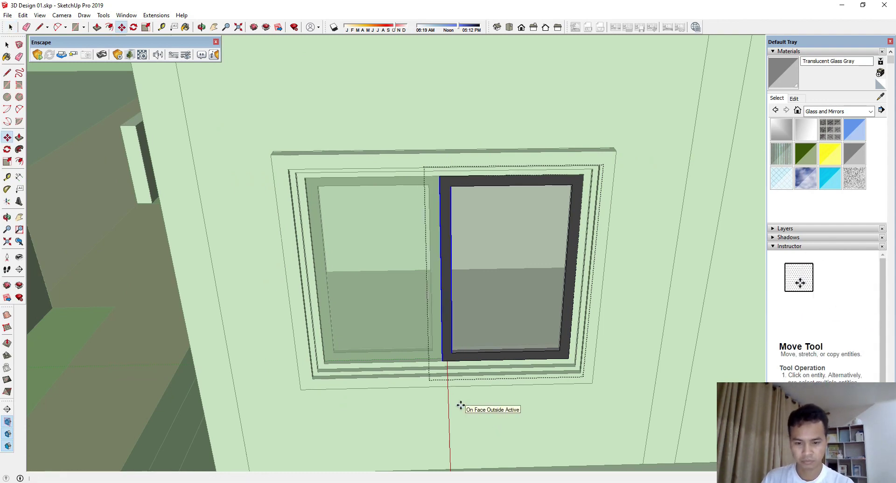
key("space")
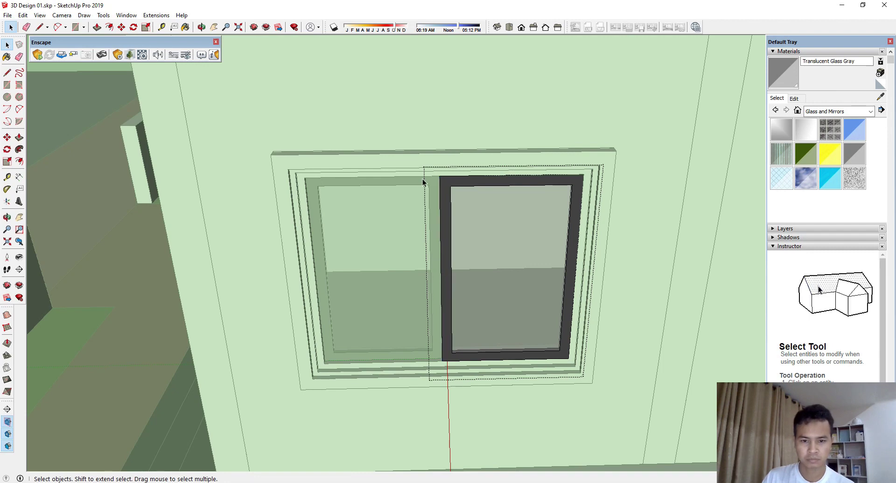
Step: Edit the left sash, move its middle stile toward the right sash so the two overlap, and close the group
double_click(422, 180)
left_click_drag(420, 132, 474, 433)
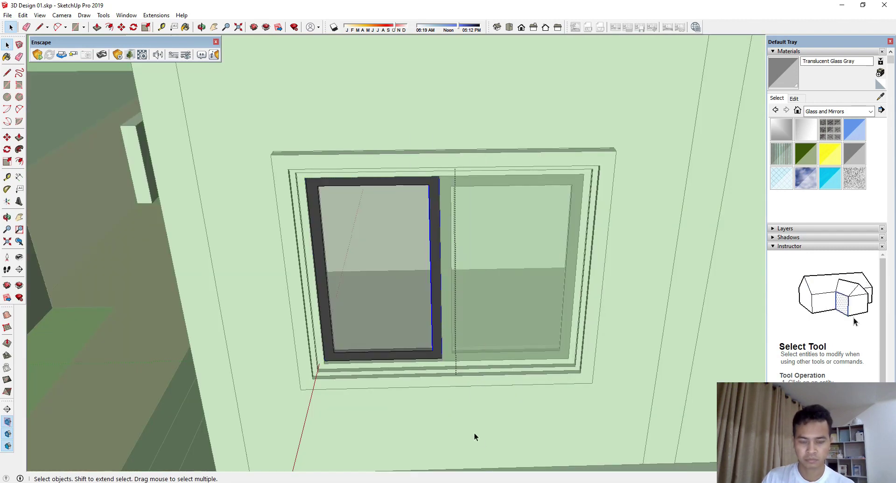
key("m")
left_click(441, 424)
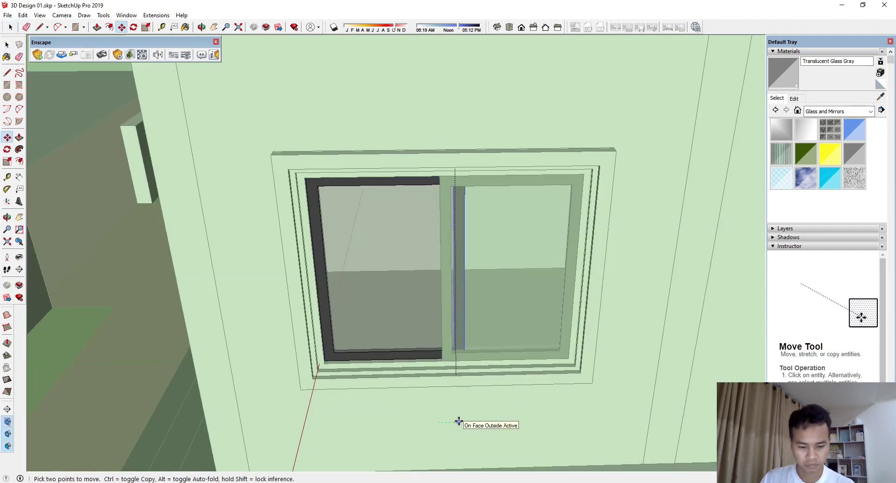
type("25")
key("Return")
key("space")
scroll(602, 346, "down", 4)
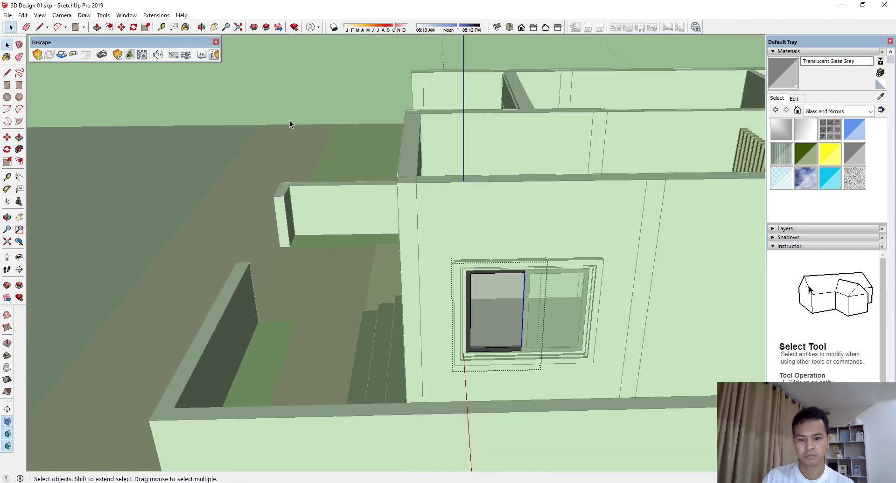
left_click(290, 123)
middle_click_drag(420, 261, 538, 231)
scroll(592, 279, "up", 2)
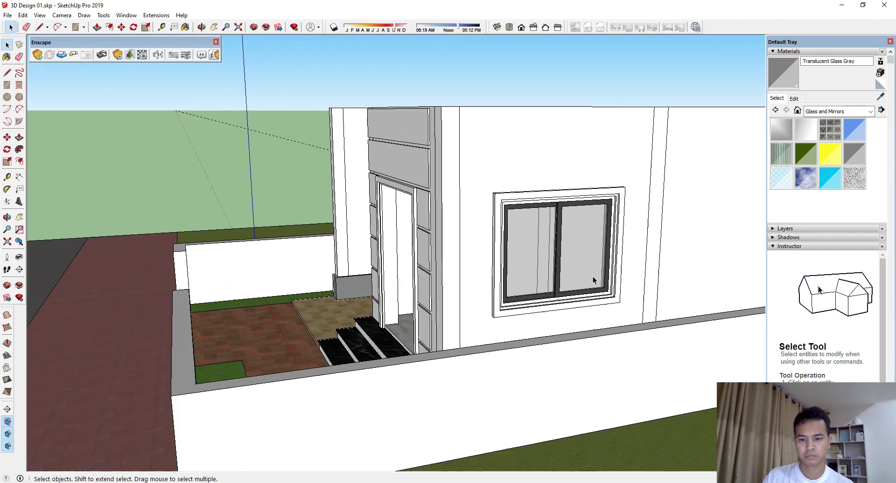
Step: Paint the white inner frame around the window's sashes with the dark gray Color M07 material
scroll(574, 281, "up", 2)
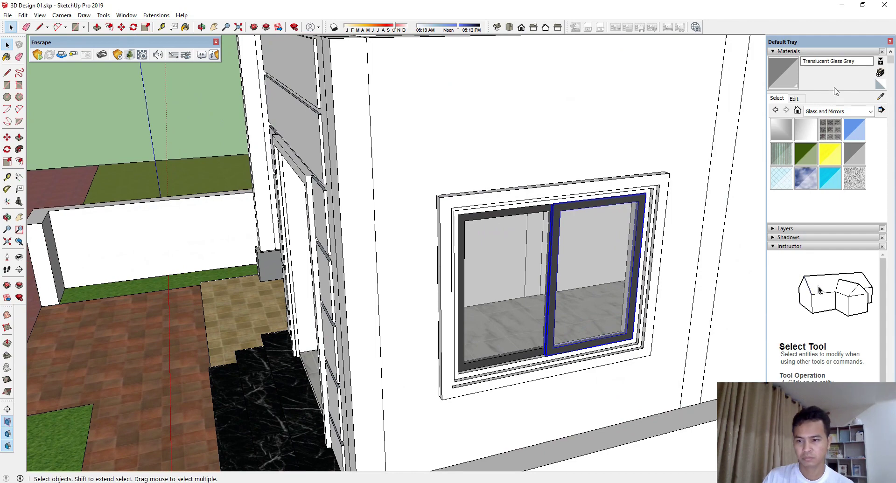
key("b")
scroll(625, 352, "up", 4)
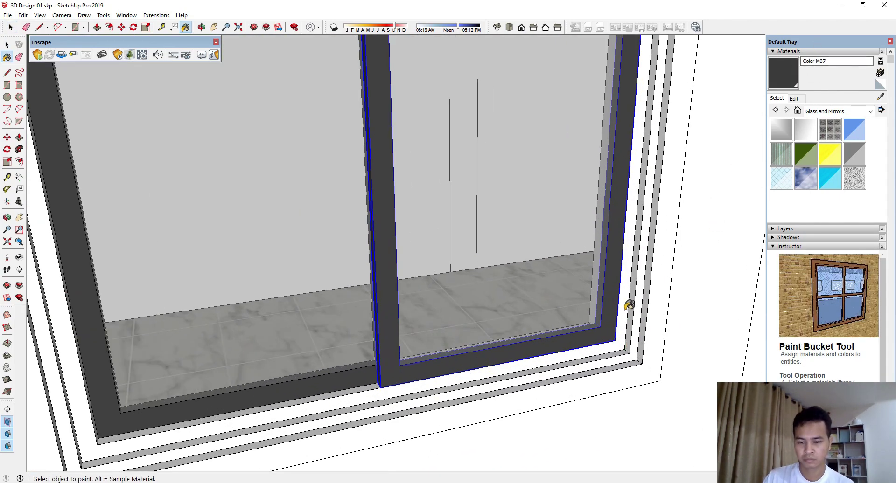
scroll(620, 309, "down", 8)
key("space")
middle_click_drag(594, 304, 542, 313)
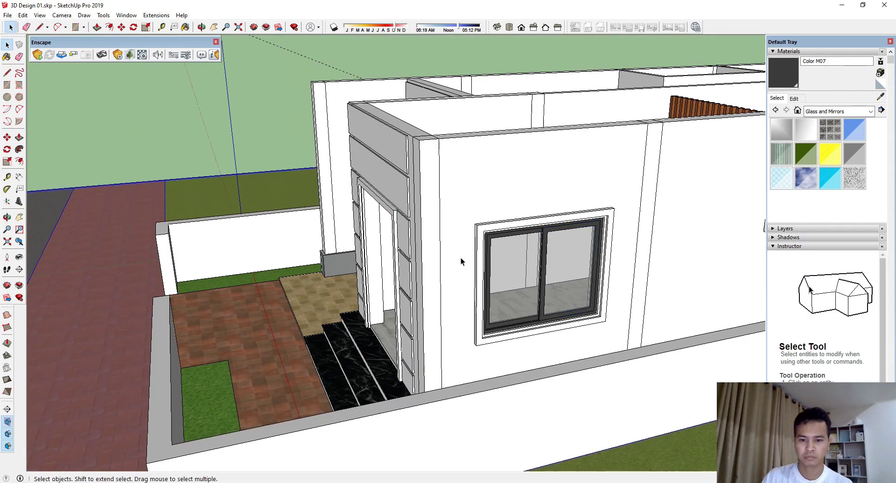
Step: Group the window's two sashes together with the dark inner frame
scroll(532, 270, "up", 2)
left_click(534, 268)
left_click(584, 260, "ctrl")
scroll(579, 259, "up", 3)
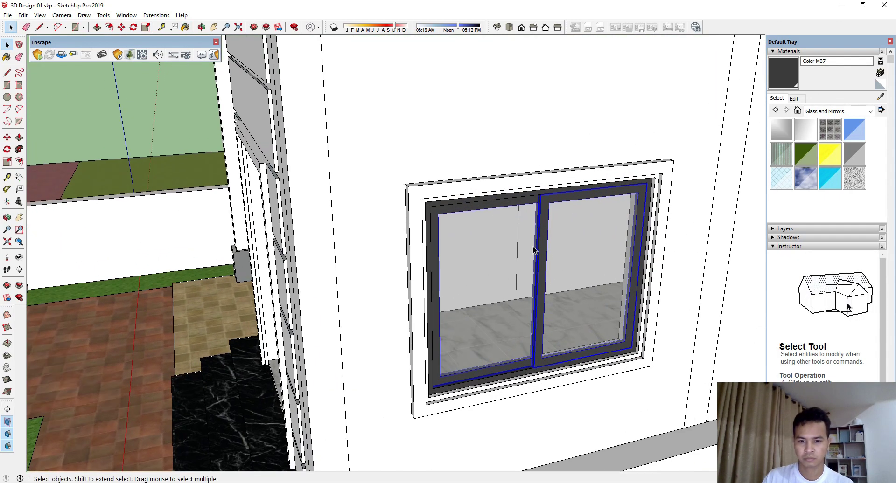
right_click(494, 201)
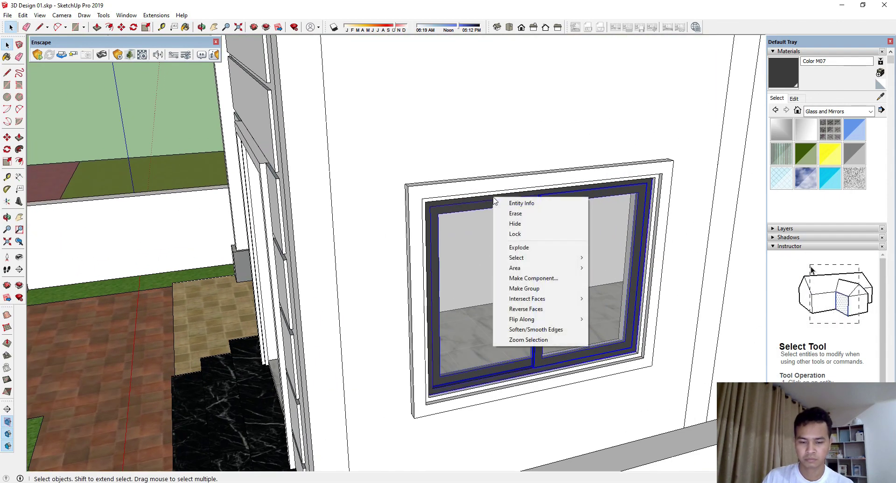
left_click(537, 289)
Step: Copy the window group from its lower outer corner into the large opening at the far end of the same side wall
scroll(516, 350, "down", 4)
scroll(570, 354, "up", 5)
scroll(569, 355, "up", 3)
key("m")
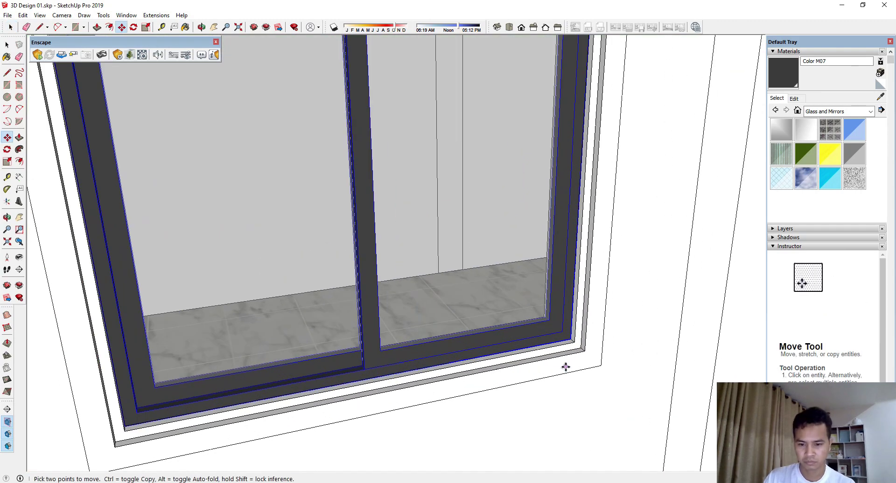
left_click(574, 343)
key("ctrl")
scroll(560, 355, "down", 8)
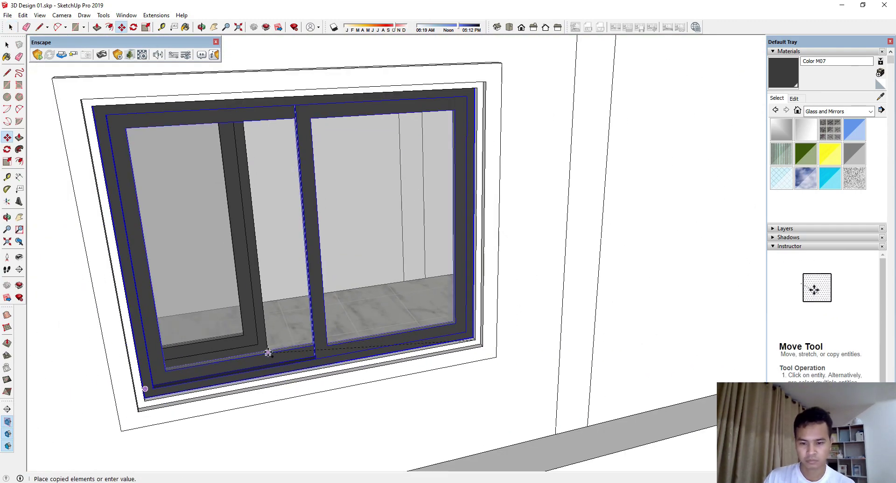
scroll(200, 378, "down", 3)
scroll(549, 290, "up", 10)
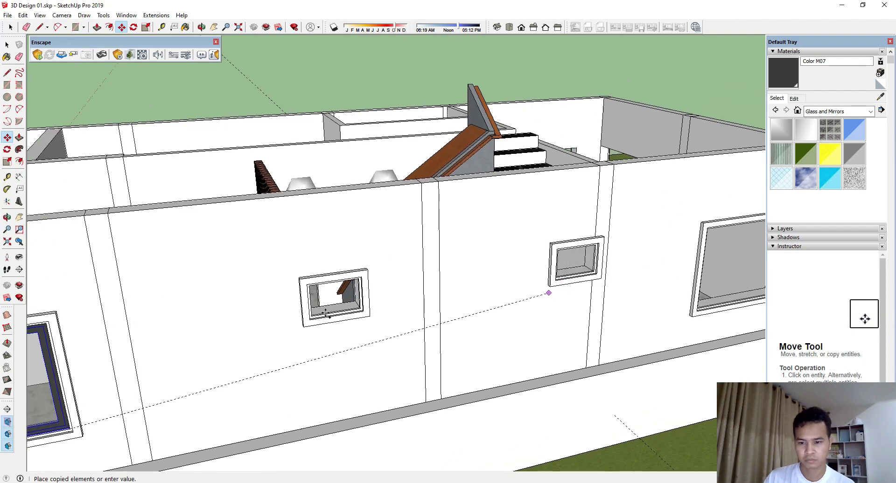
scroll(602, 321, "up", 2)
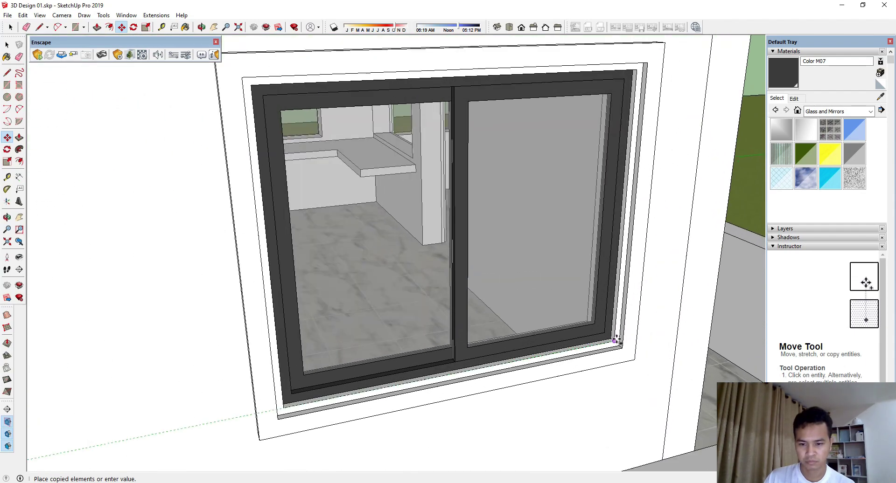
left_click(566, 277)
scroll(565, 278, "down", 5)
middle_click_drag(566, 277, 555, 304)
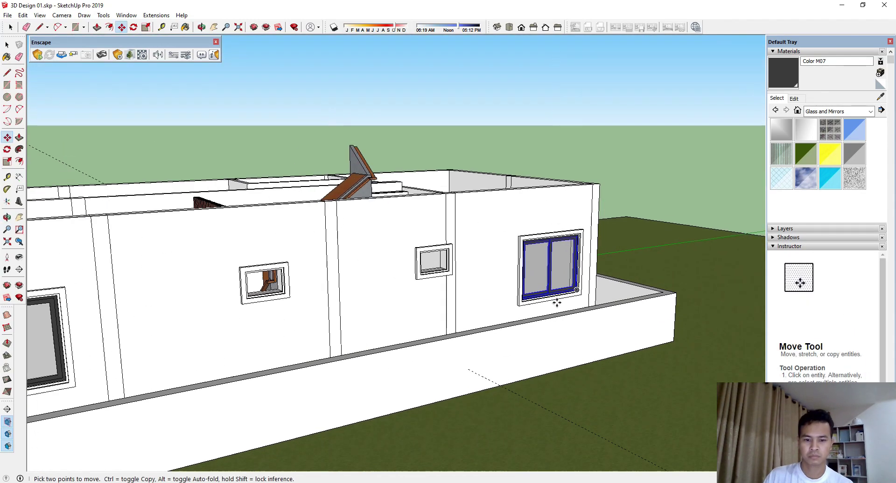
Step: Copy a single sash from the far window's group and paste it at the lower inner corner of the neighbouring small window opening
scroll(560, 272, "up", 5)
key("space")
double_click(550, 283)
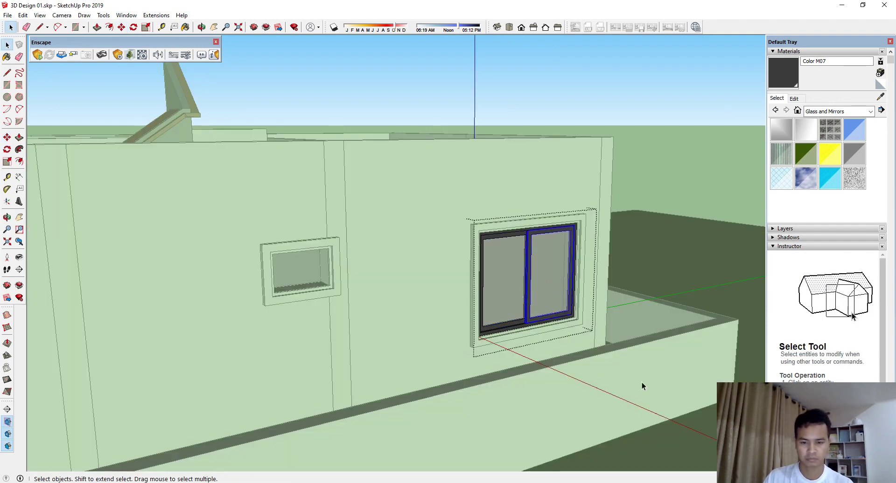
scroll(316, 294, "up", 6)
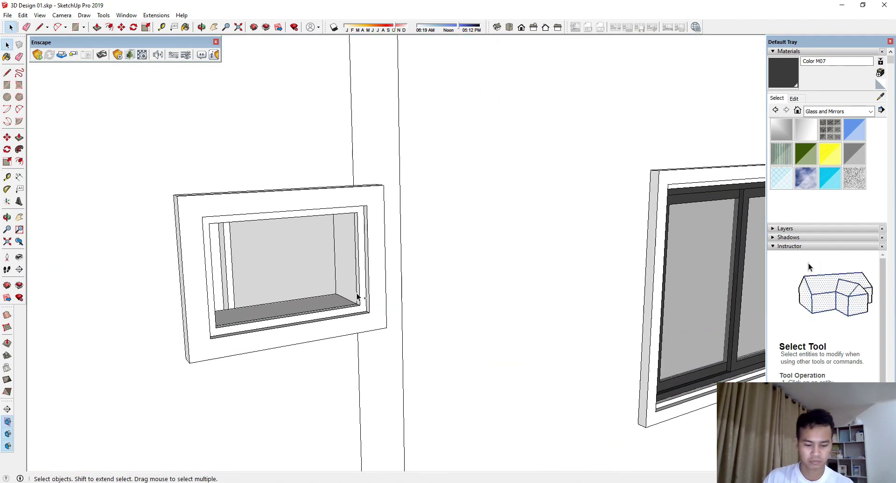
key("ctrl+v")
scroll(304, 321, "up", 3)
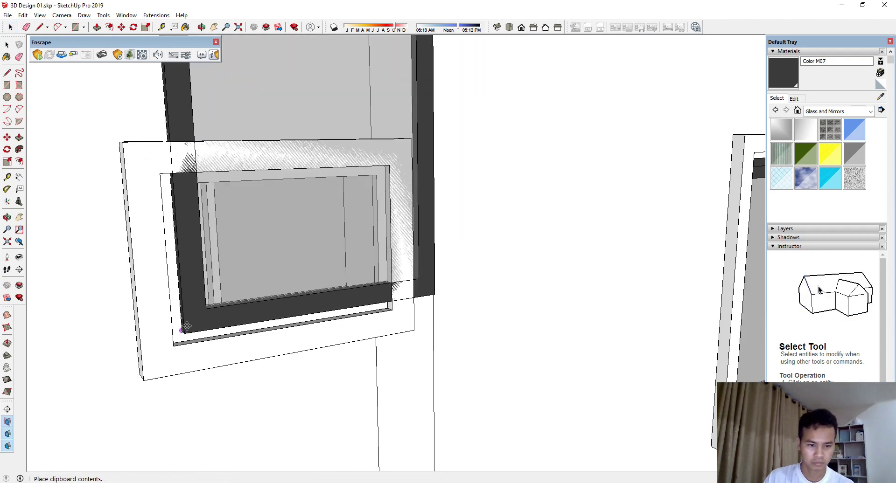
left_click(186, 326)
scroll(193, 326, "up", 2)
scroll(299, 325, "down", 4)
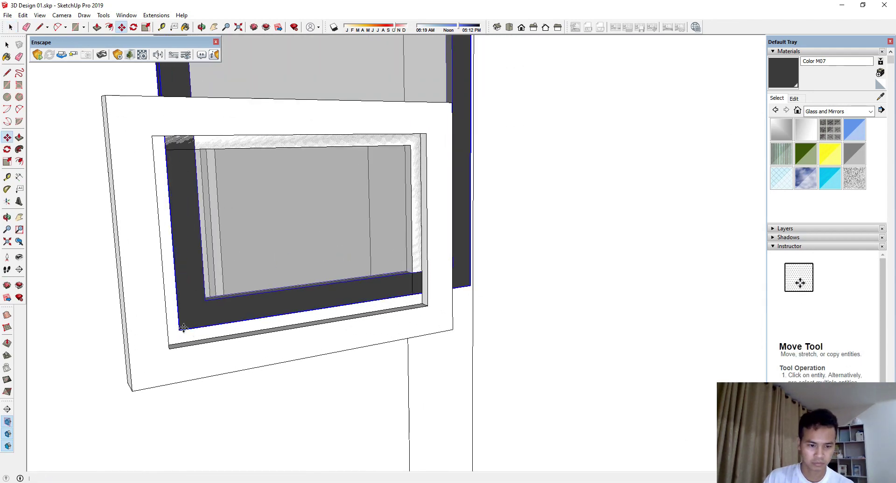
Step: Edit the pasted sash and move its right stile inward so the sash fits the width of the small opening
key("space")
double_click(297, 326)
left_click(298, 326)
scroll(298, 325, "down", 3)
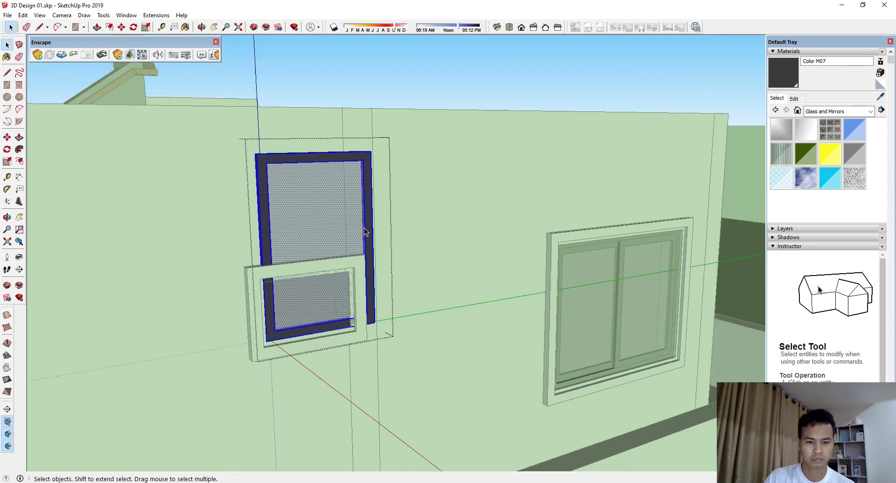
left_click(401, 367)
key("m")
scroll(373, 324, "up", 3)
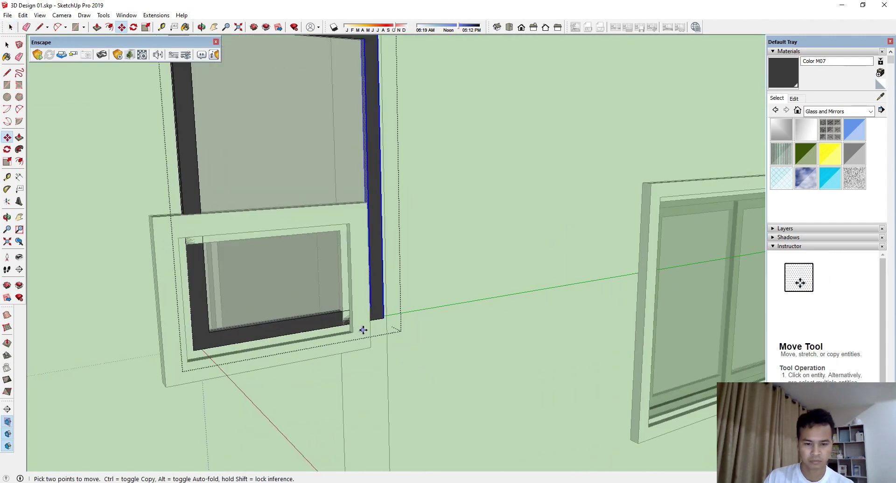
scroll(388, 311, "down", 2)
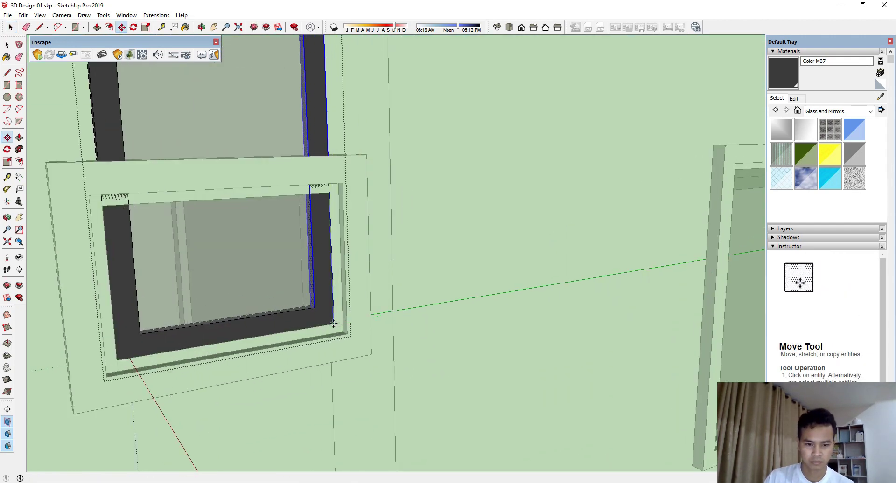
key("space")
Step: Move the sash's top rail down so it fits the height of the small opening, and close the group
scroll(476, 360, "down", 5)
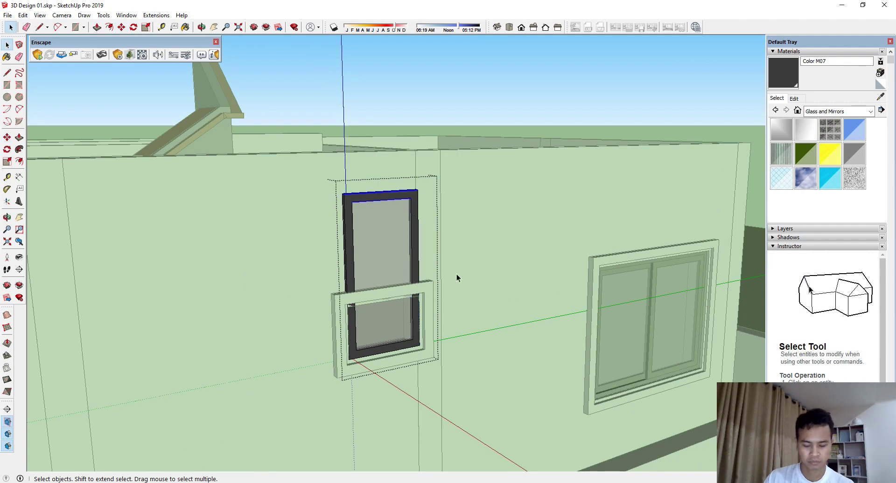
key("m")
scroll(440, 210, "up", 2)
left_click(416, 183)
scroll(409, 350, "up", 3)
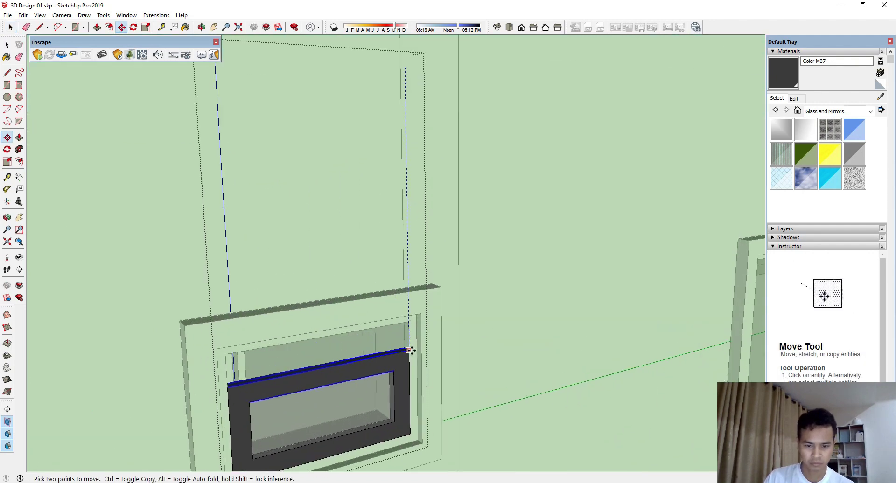
left_click(410, 350)
scroll(486, 244, "down", 5)
key("space")
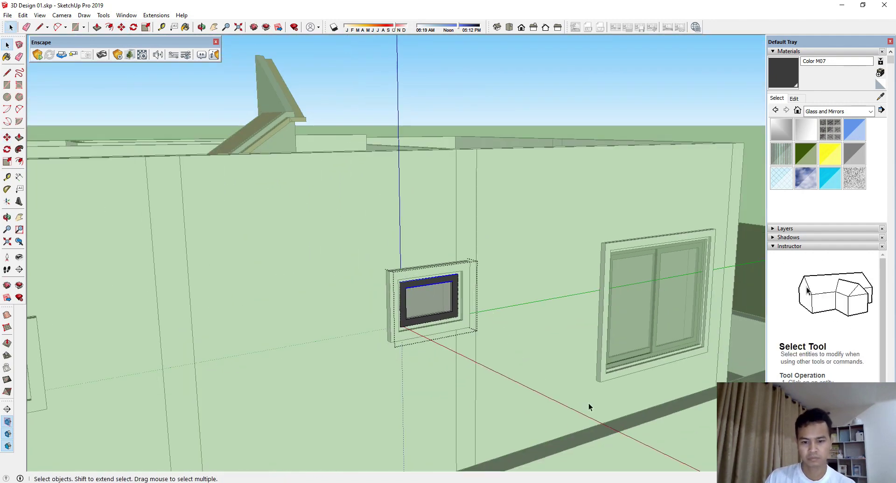
key("Escape")
Step: Copy the resized small sash into the other small window opening on the same wall
scroll(543, 252, "down", 3)
scroll(479, 283, "up", 5)
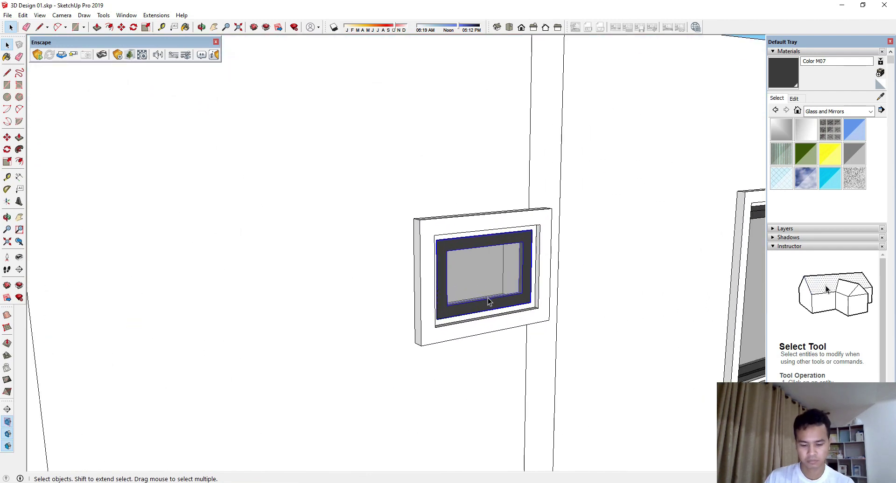
key("m")
scroll(663, 264, "down", 3)
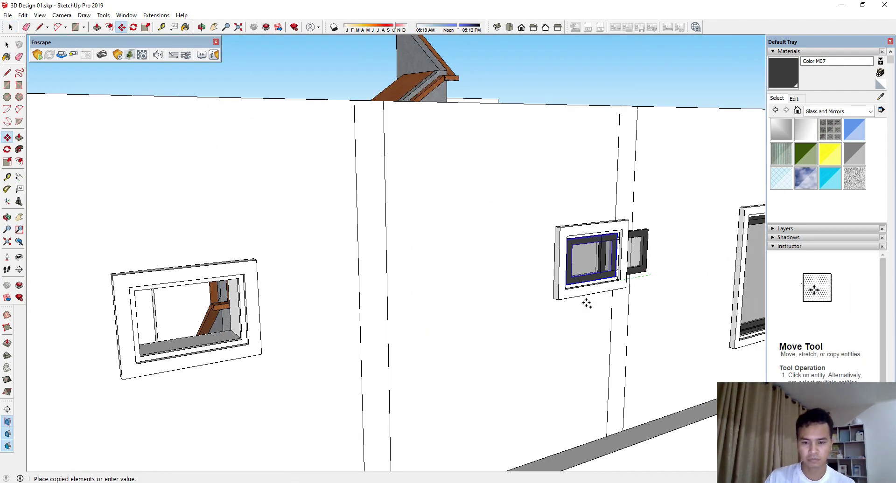
scroll(245, 350, "up", 3)
key("space")
scroll(320, 319, "down", 3)
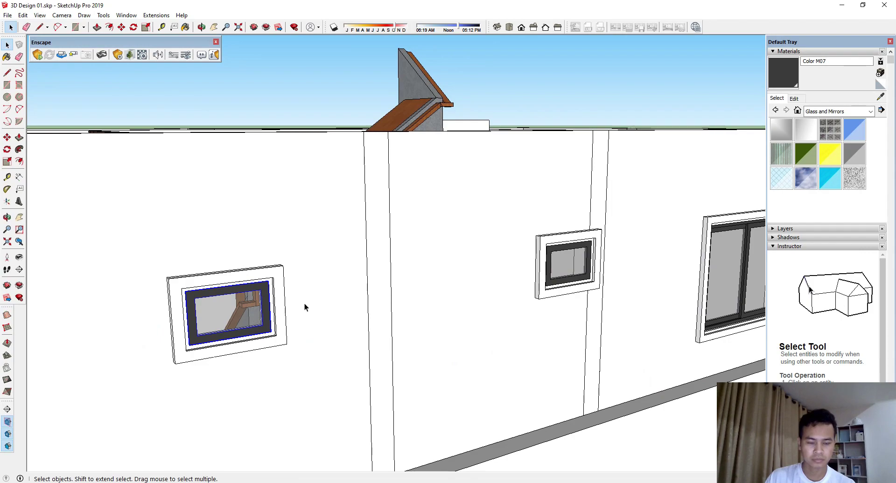
Step: Create a new material that uses image.png from the Texture folder as its texture image
scroll(304, 307, "down", 5)
middle_click_drag(583, 186, 627, 264)
scroll(481, 272, "up", 3)
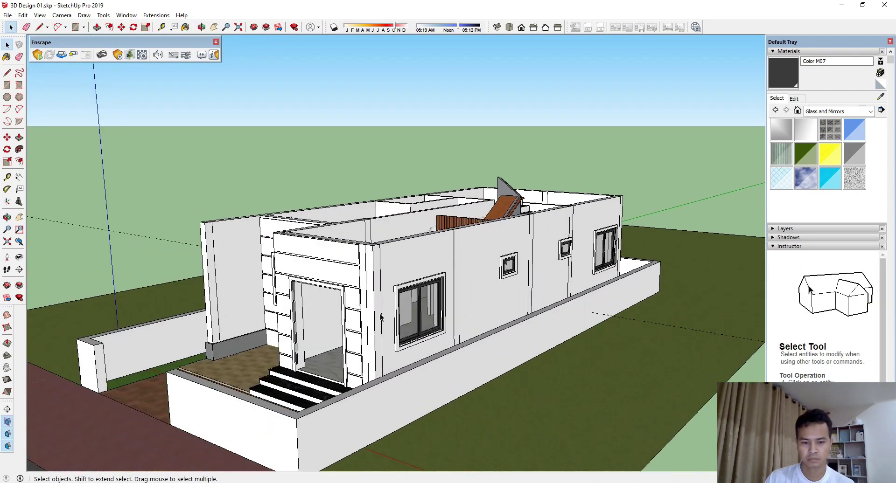
scroll(380, 317, "up", 2)
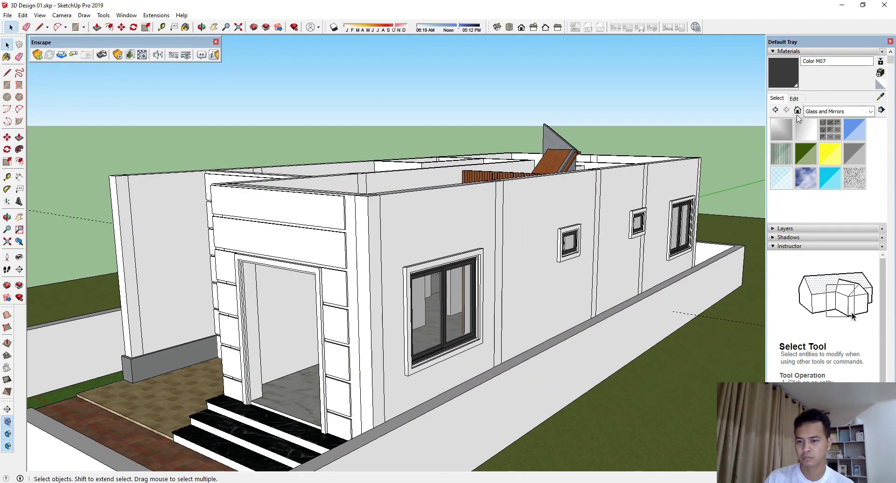
left_click(836, 112)
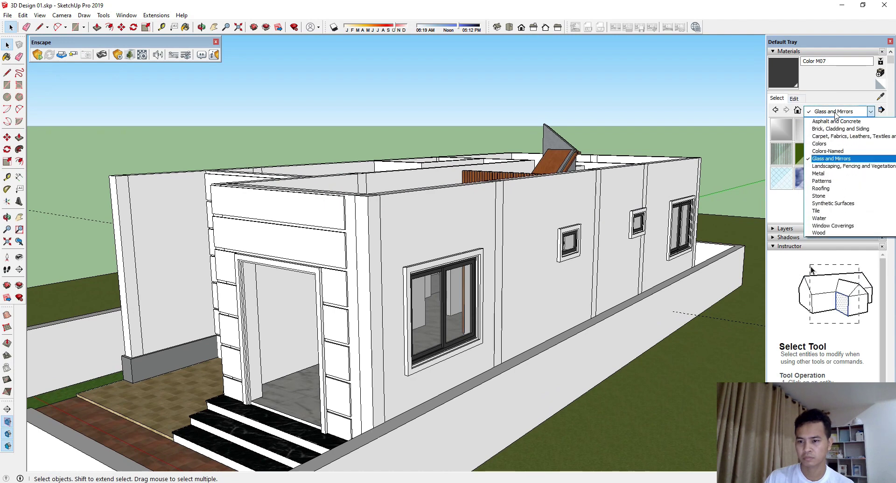
left_click(878, 75)
left_click(879, 75)
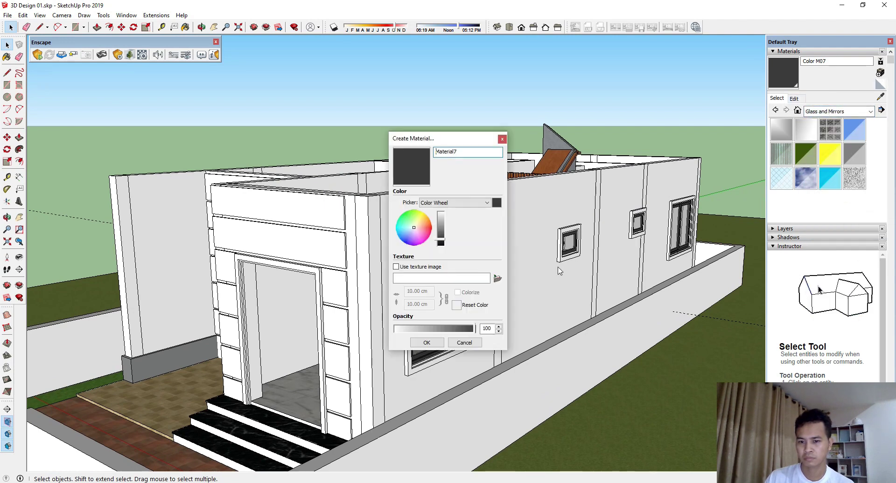
left_click(497, 280)
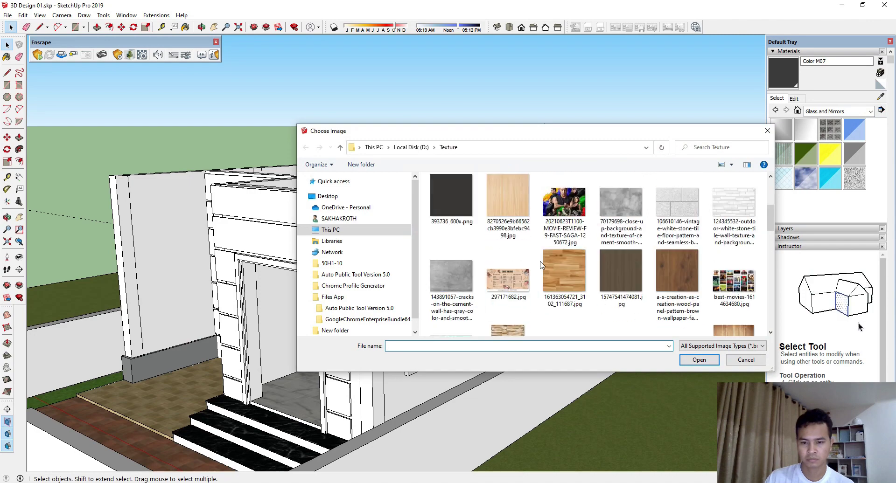
scroll(539, 258, "down", 10)
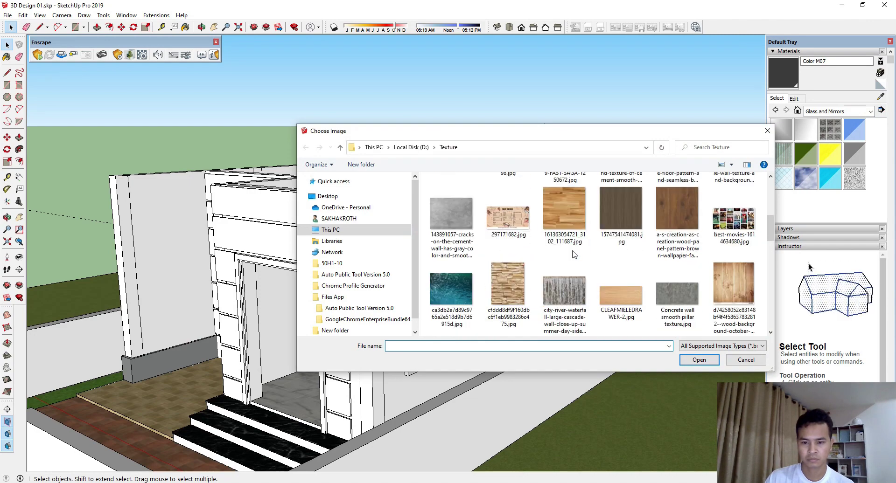
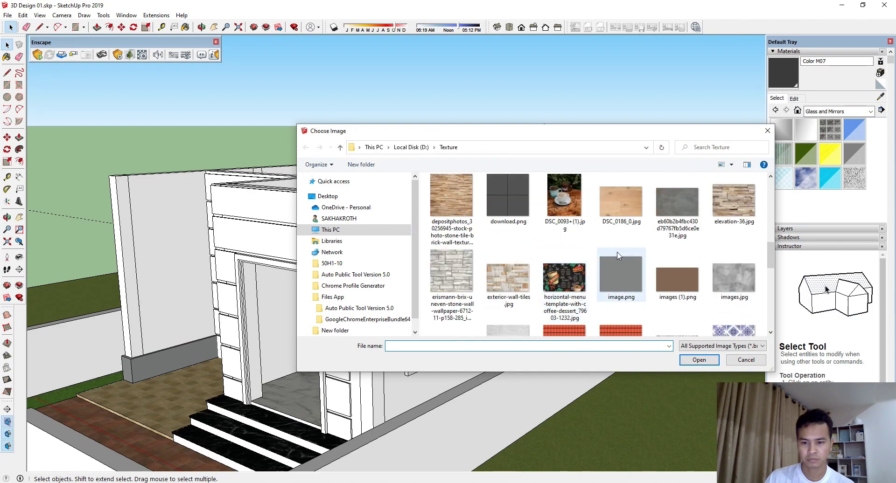
left_click(698, 360)
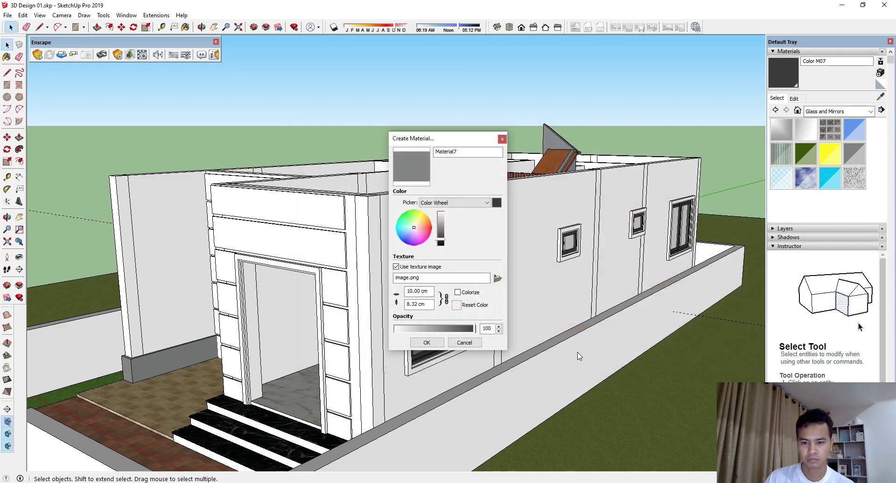
left_click(437, 344)
Step: Paint the outer surrounds of the windows on the glazed side wall with the new gray material
left_click(789, 75)
scroll(472, 271, "up", 5)
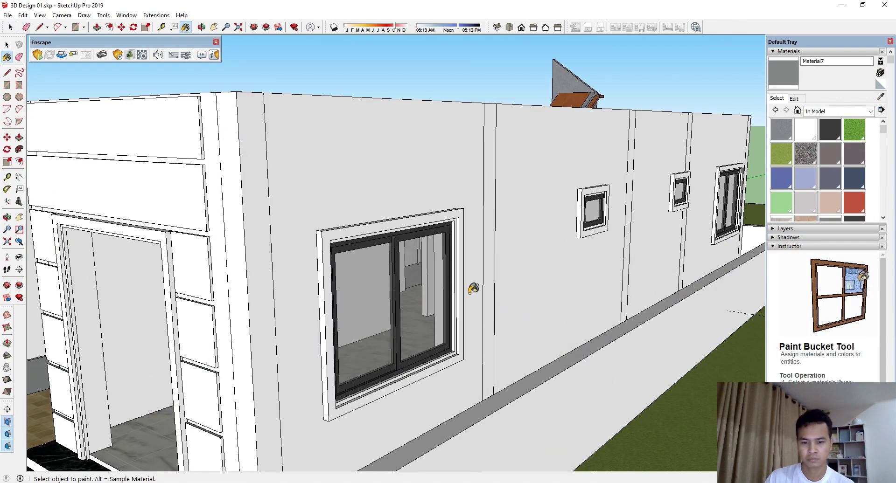
left_click(459, 224)
scroll(575, 225, "down", 2)
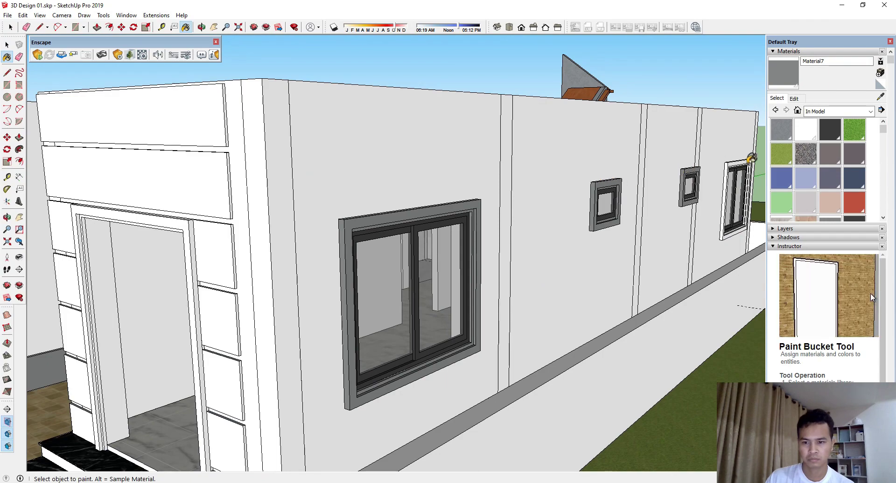
Step: Paint the surround of the front window beside the entrance with the same gray material
scroll(645, 186, "down", 2)
mouse_move(646, 185)
middle_mouse_down()
mouse_move(394, 186)
mouse_move(462, 170)
mouse_move(666, 186)
mouse_move(438, 213)
mouse_move(555, 262)
mouse_move(567, 282)
middle_mouse_up()
scroll(425, 298, "up", 3)
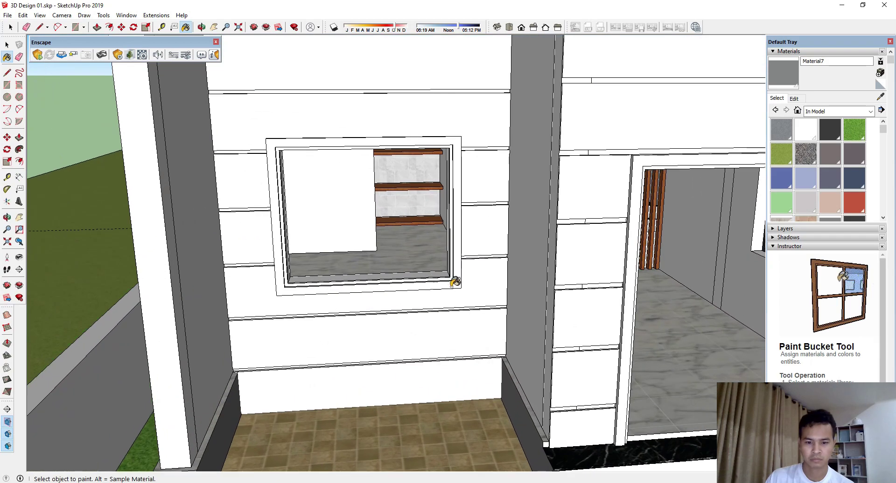
left_click(453, 284)
Step: Paint the outer surrounds of both large windows and the small window on the unglazed side wall with the gray material
scroll(420, 296, "down", 5)
mouse_move(420, 296)
middle_mouse_down()
mouse_move(381, 266)
mouse_move(560, 242)
middle_mouse_up()
middle_click_drag(398, 250, 467, 303)
scroll(467, 306, "up", 3)
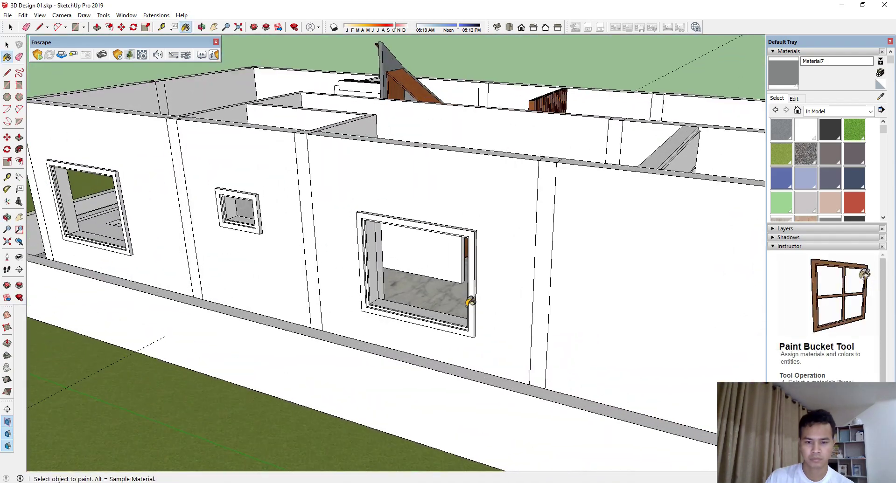
left_click(476, 299)
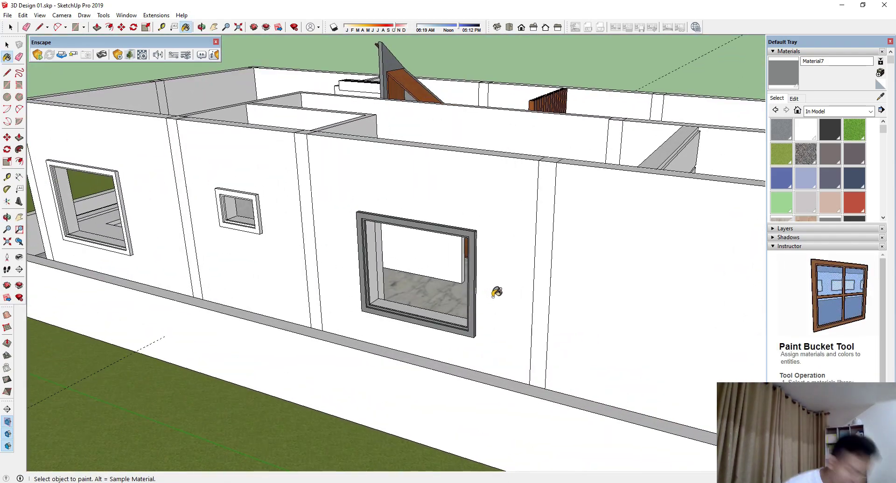
key("F2")
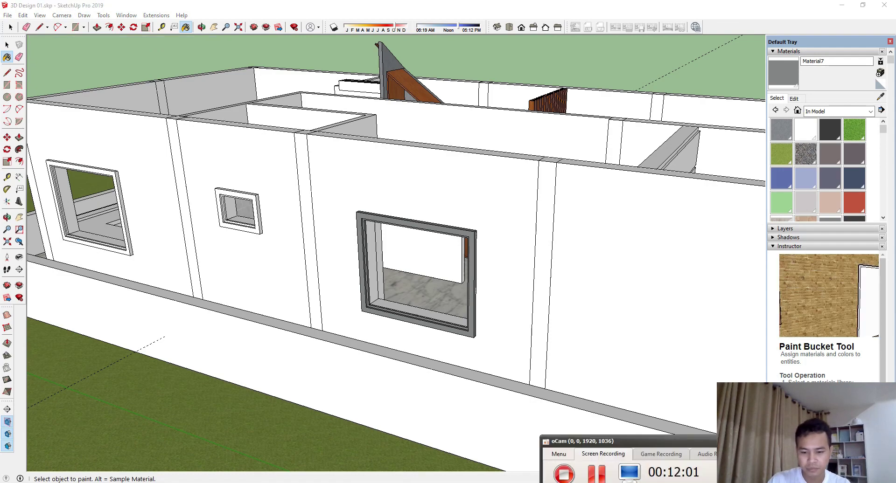
scroll(466, 394, "down", 3)
mouse_move(466, 394)
middle_mouse_down()
mouse_move(434, 342)
mouse_move(299, 376)
middle_mouse_up()
scroll(298, 375, "up", 4)
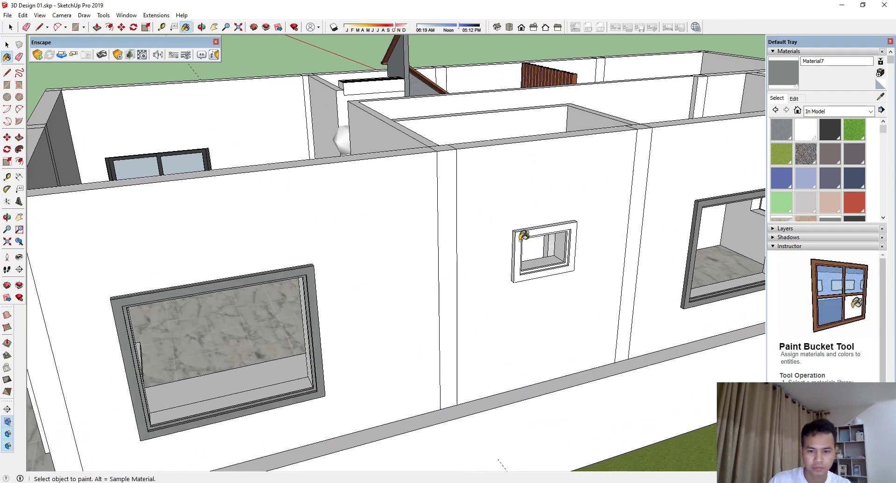
scroll(523, 235, "down", 4)
mouse_move(396, 313)
middle_mouse_down()
mouse_move(390, 295)
mouse_move(420, 289)
middle_mouse_up()
scroll(466, 265, "up", 4)
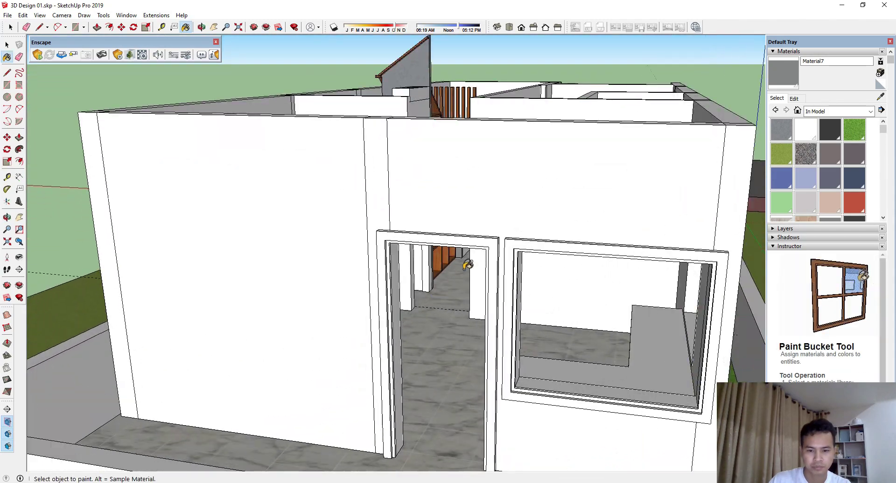
Step: Paint the rear door frame and the surround of the rear window beside it with the same gray material
left_click(479, 237)
left_click(524, 235)
scroll(525, 236, "down", 5)
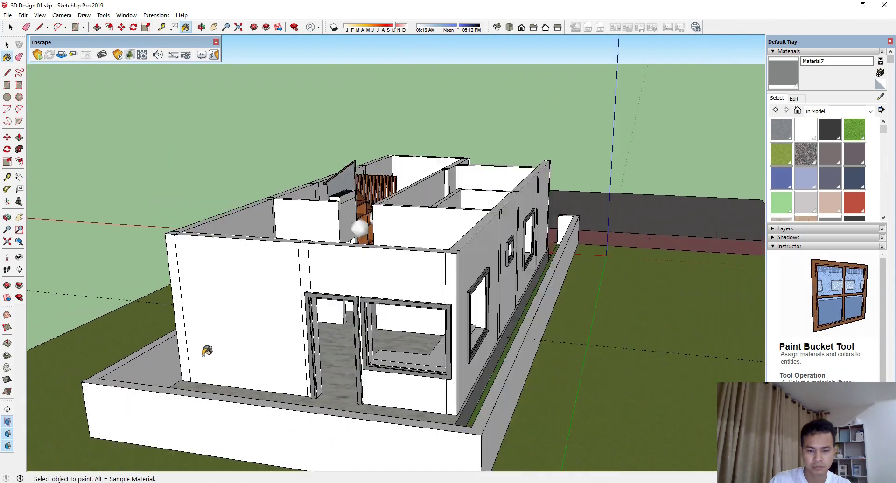
mouse_move(205, 352)
middle_mouse_down()
mouse_move(44, 289)
mouse_move(310, 314)
middle_mouse_up()
scroll(310, 314, "up", 3)
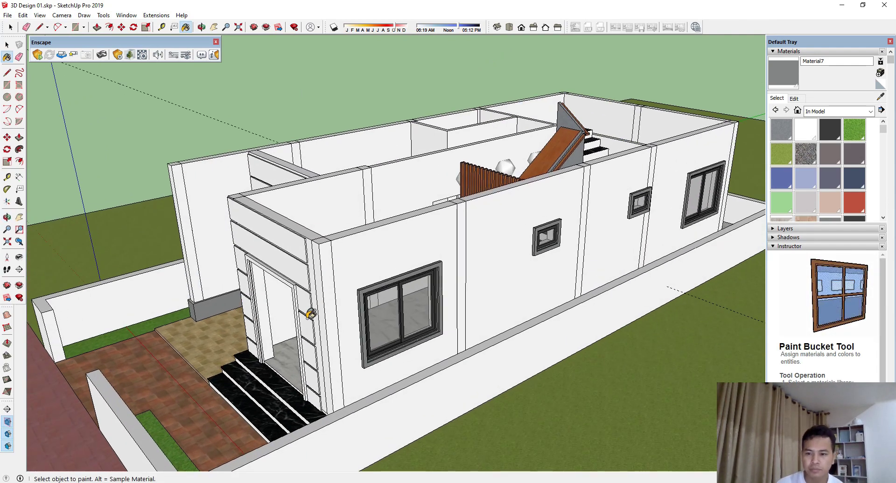
scroll(284, 309, "up", 2)
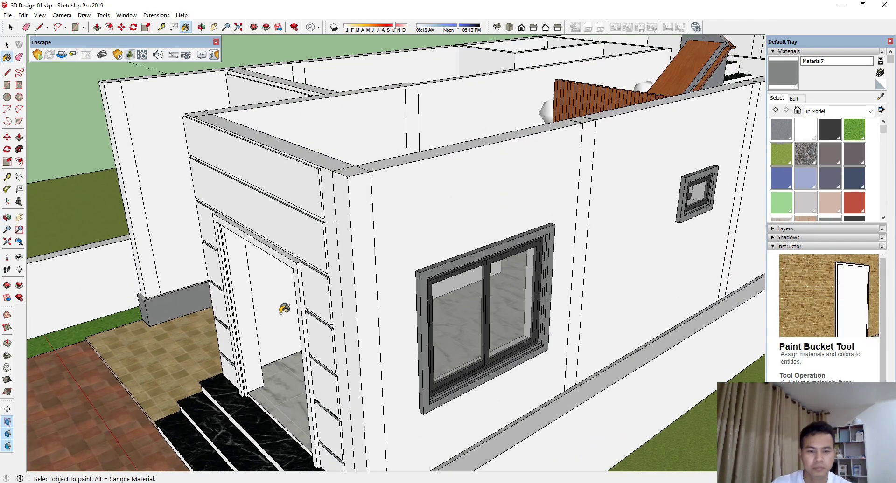
mouse_move(264, 243)
middle_mouse_down()
mouse_move(262, 225)
mouse_move(467, 212)
mouse_move(566, 310)
mouse_move(309, 285)
middle_mouse_up()
key("space")
Step: Copy the large sliding sash from the glazed side wall to the inner corner of the rear window opening
scroll(309, 285, "down", 3)
scroll(565, 263, "up", 3)
mouse_move(566, 263)
middle_mouse_down()
mouse_move(70, 235)
mouse_move(473, 272)
mouse_move(323, 292)
mouse_move(733, 298)
middle_mouse_up()
scroll(531, 318, "up", 4)
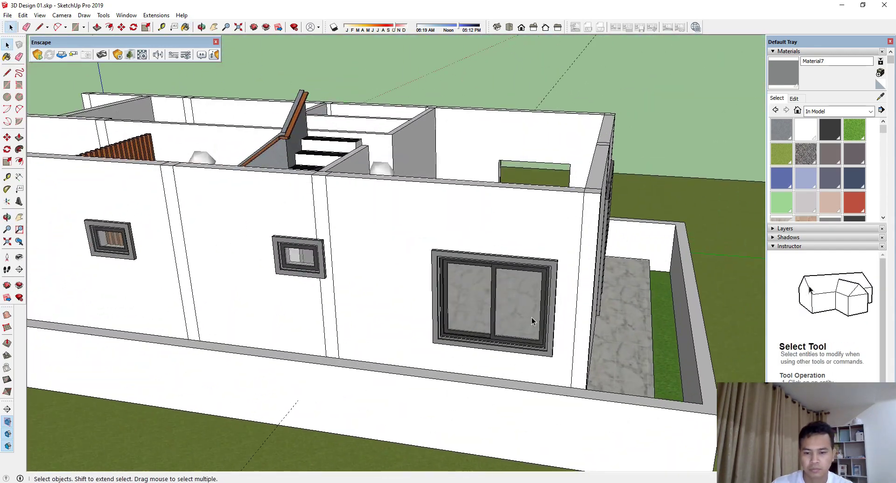
left_click(475, 309)
middle_click_drag(475, 309, 614, 334)
scroll(614, 334, "up", 5)
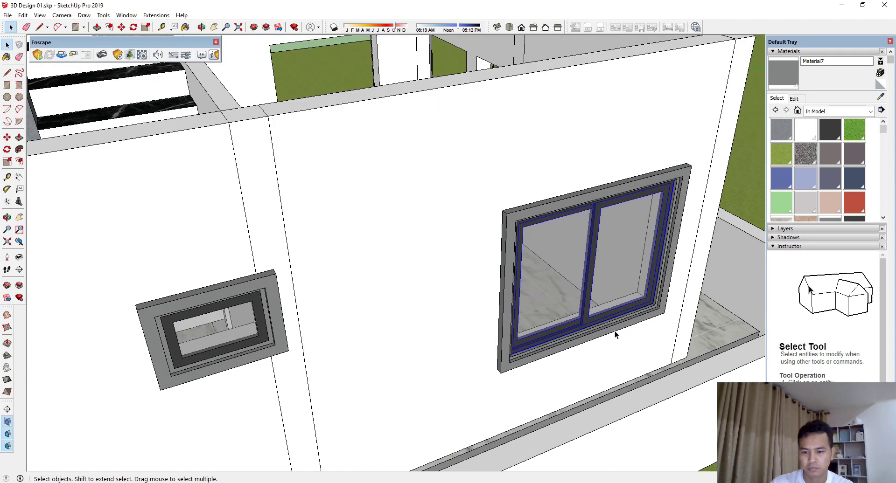
key("m")
scroll(692, 320, "up", 5)
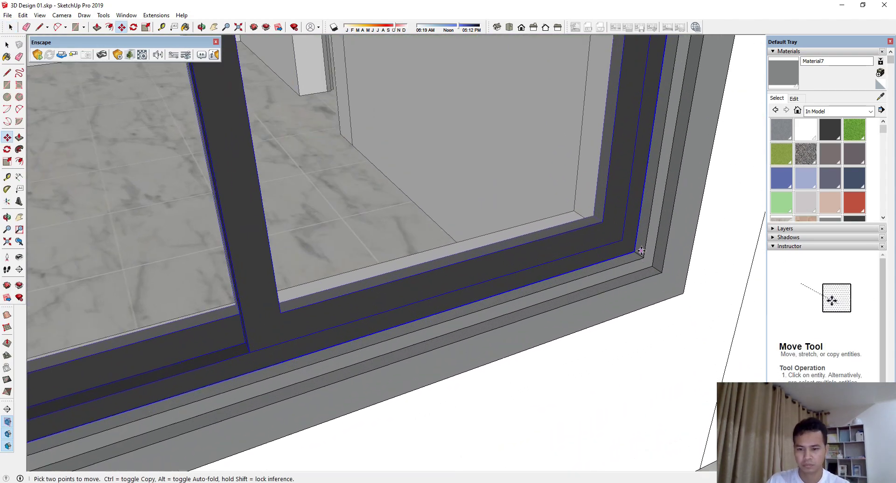
key("ctrl")
left_click(633, 250)
scroll(633, 249, "down", 10)
middle_click_drag(634, 250, 728, 150)
scroll(728, 140, "up", 5)
middle_click_drag(525, 220, 684, 324)
scroll(622, 260, "up", 5)
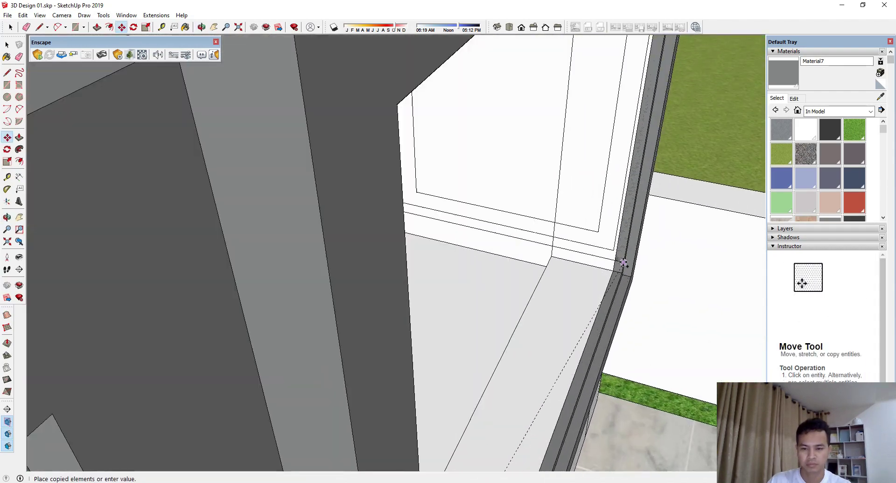
left_click(606, 277)
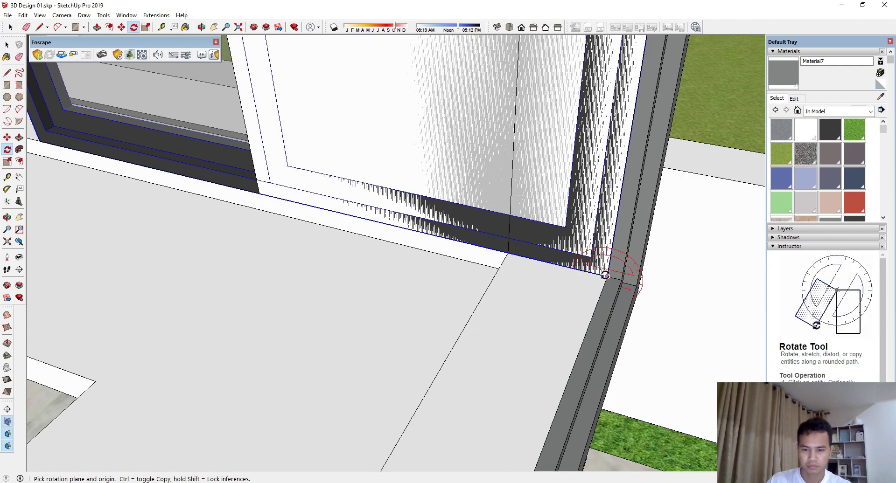
Step: Rotate the copied sash about its bottom corner so it lies in the plane of the rear window opening
left_click(509, 254)
middle_click_drag(443, 298, 238, 278)
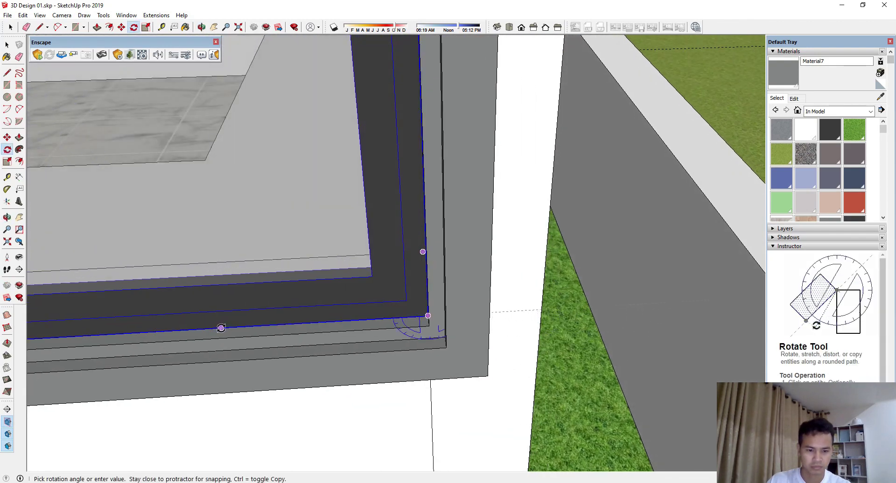
left_click(222, 328)
scroll(648, 358, "down", 8)
middle_click_drag(585, 336, 448, 261)
key("space")
scroll(475, 279, "down", 5)
scroll(533, 330, "up", 6)
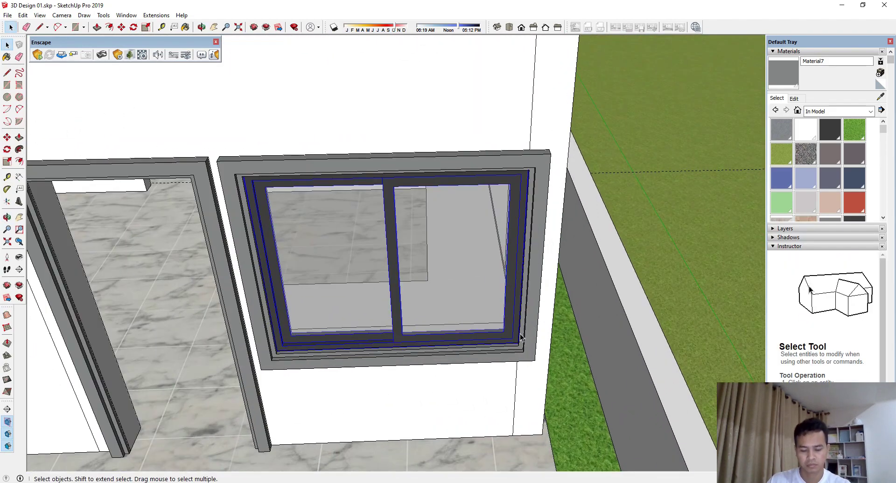
Step: Copy the rear sliding sash to the bottom corner of the nearest large window opening on the unglazed side wall
middle_click_drag(520, 337, 586, 365)
key("m")
scroll(586, 364, "up", 5)
scroll(594, 323, "down", 6)
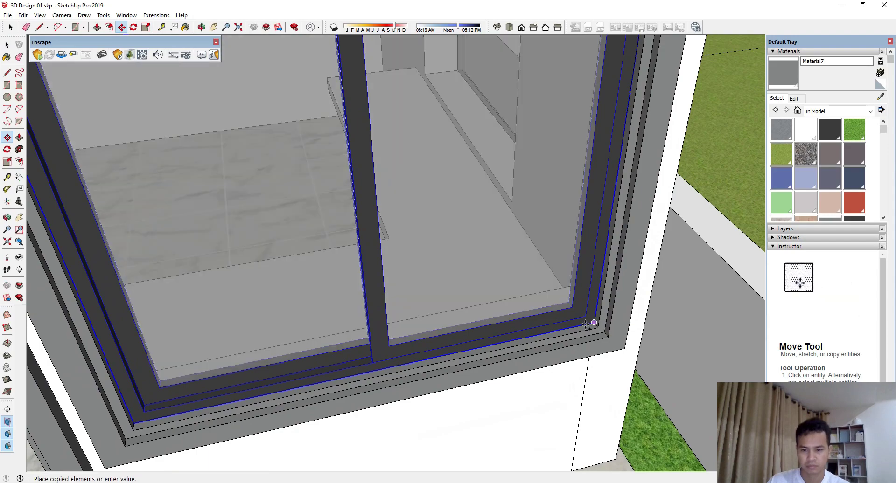
middle_click_drag(280, 322, 217, 324)
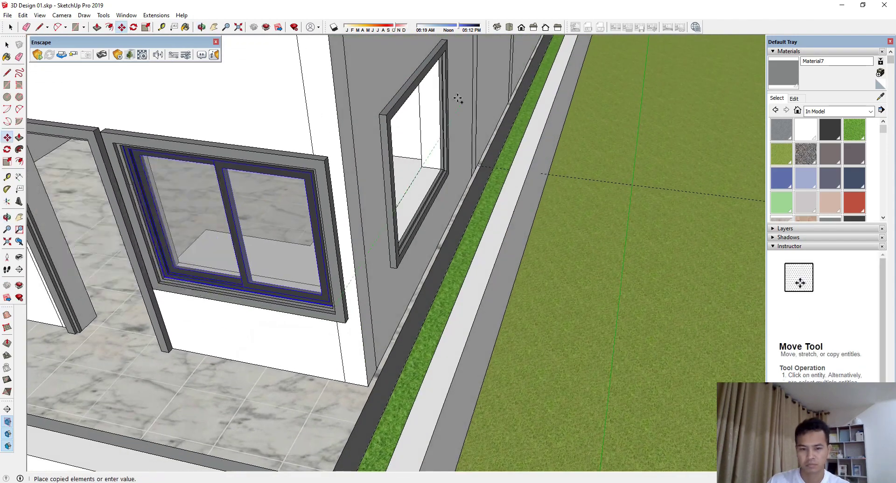
scroll(449, 190, "up", 6)
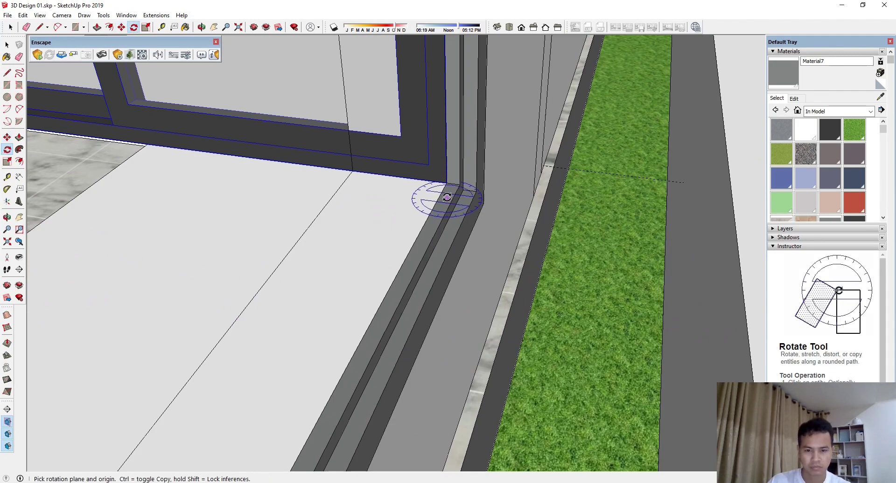
Step: Rotate the new sash copy about its corner to align it with the side wall's window opening
left_click(373, 173)
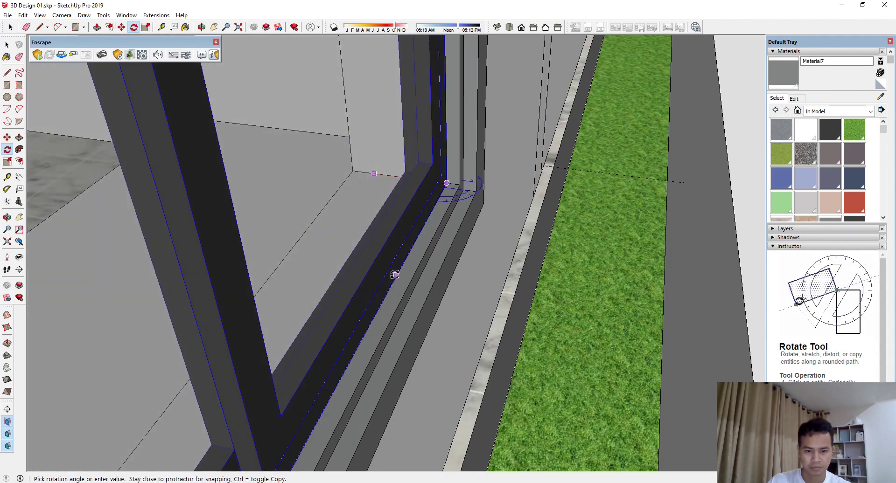
scroll(471, 300, "down", 10)
middle_click_drag(430, 310, 475, 237)
key("space")
scroll(475, 237, "up", 5)
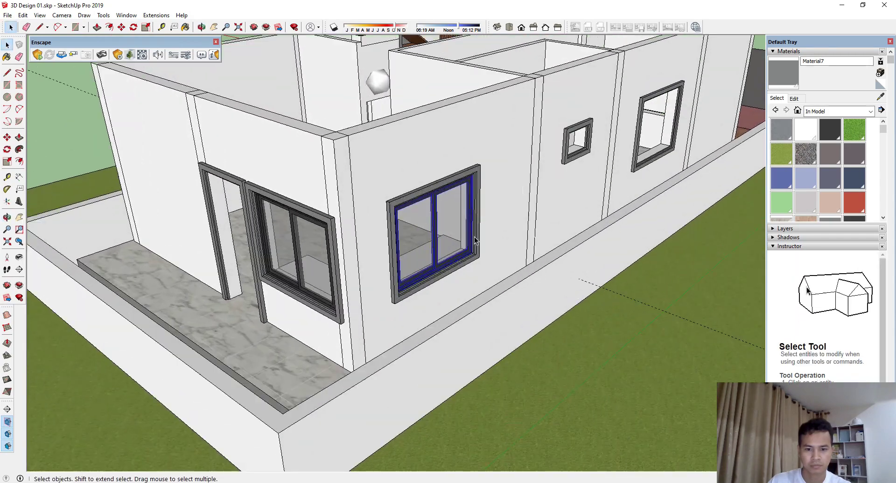
Step: Copy the fitted sliding sash into the other large window opening along the same side wall
key("m")
scroll(490, 272, "up", 5)
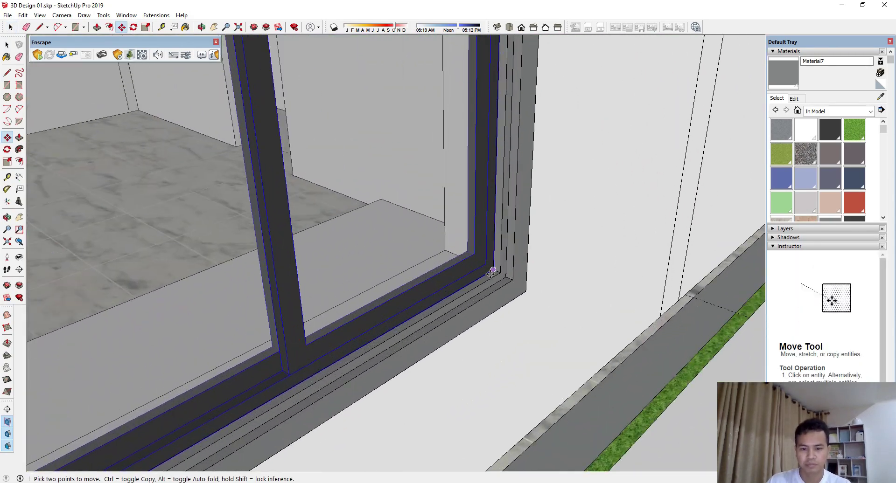
key("ctrl")
left_click(494, 271)
scroll(341, 276, "down", 8)
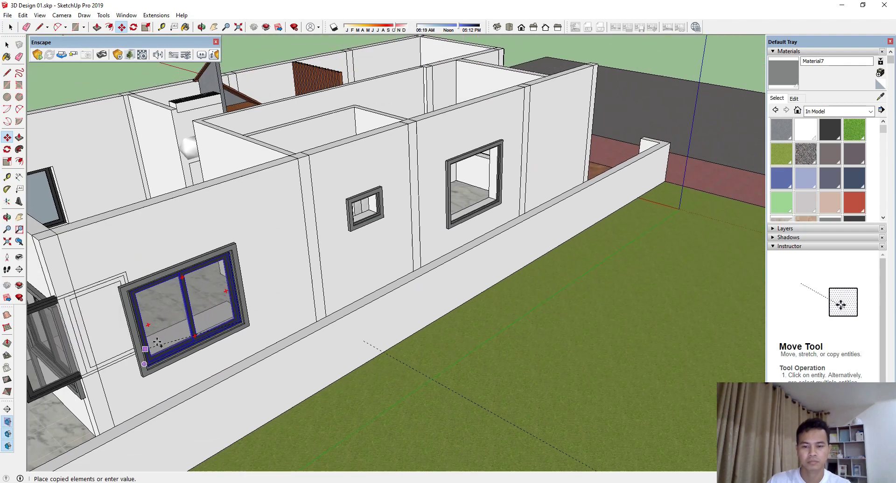
scroll(486, 198, "up", 4)
scroll(485, 199, "up", 6)
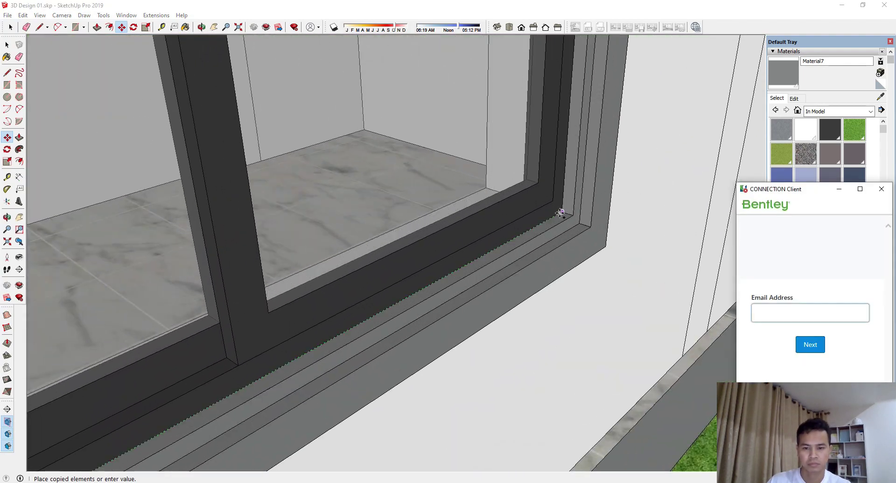
left_click(583, 208)
scroll(583, 209, "down", 10)
middle_click_drag(420, 224, 571, 149)
key("space")
Step: Copy the small sash from the opposite side wall into the small window opening between the two large windows
scroll(391, 252, "up", 3)
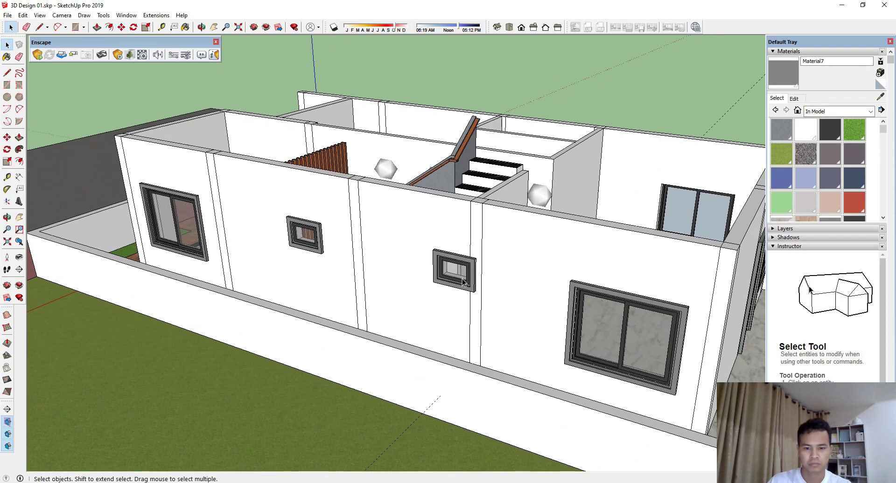
left_click(463, 274)
scroll(465, 275, "up", 4)
middle_click_drag(467, 275, 616, 316)
scroll(615, 277, "up", 3)
scroll(615, 277, "up", 2)
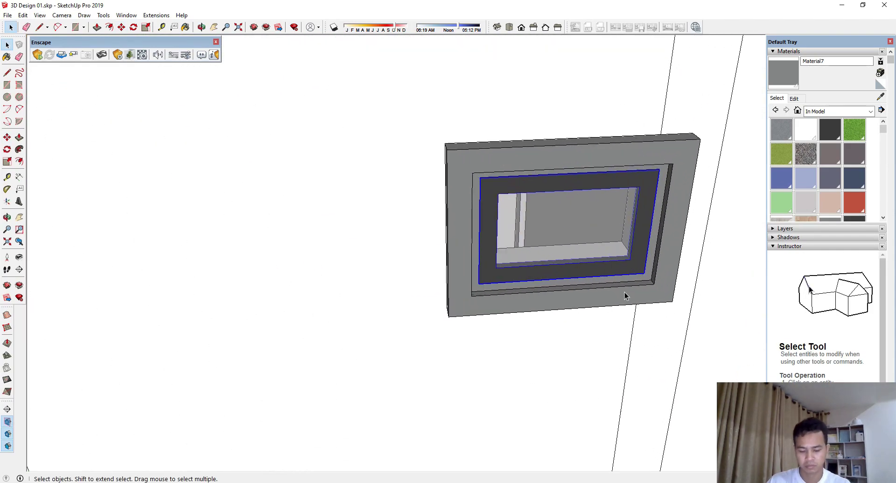
key("m")
scroll(338, 343, "down", 4)
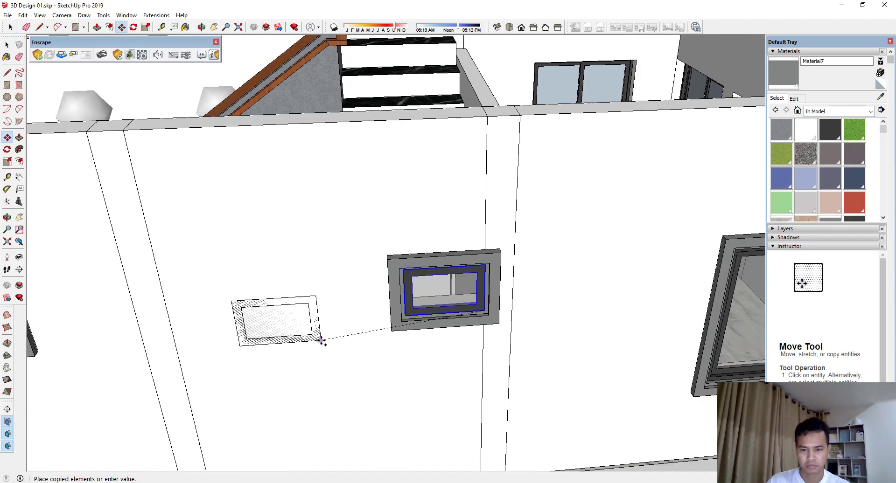
middle_click_drag(320, 340, 7, 269)
middle_click_drag(411, 206, 555, 354)
scroll(588, 308, "up", 5)
left_click(610, 322)
scroll(564, 358, "down", 5)
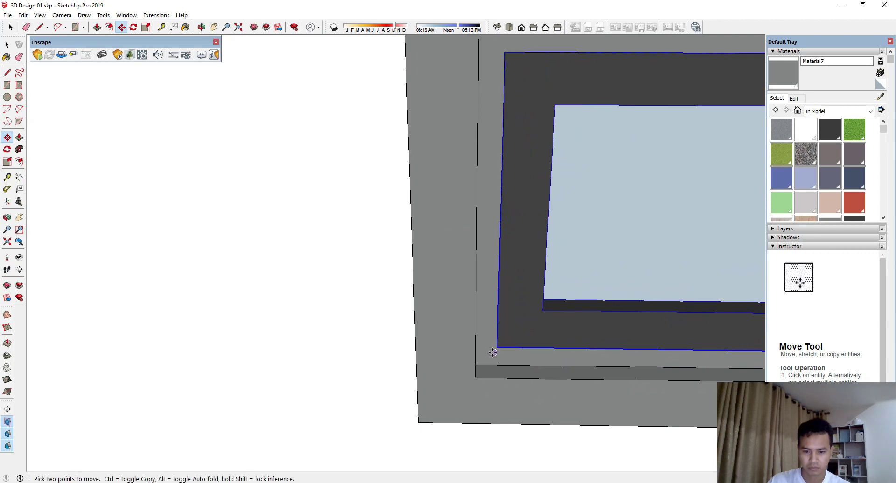
Step: Flip the copied small sash so its glass faces the other way
key("space")
right_click(583, 254)
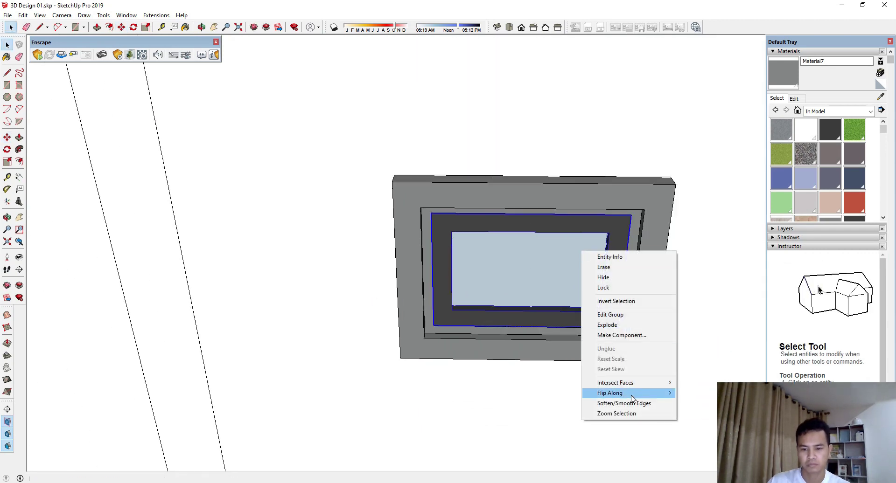
left_click(698, 403)
middle_click_drag(626, 336, 122, 315)
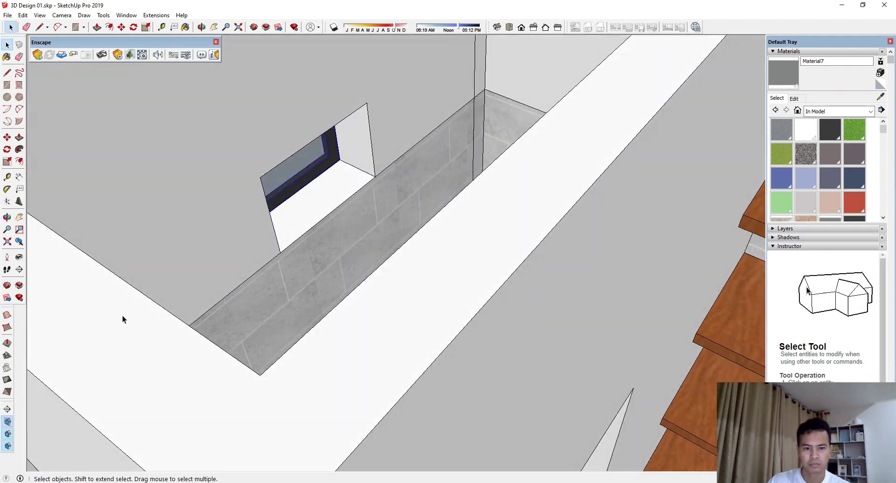
Step: Open the copied small sash group for editing and select its glass pane from inside the room
scroll(284, 124, "up", 6)
middle_click_drag(284, 126, 240, 37)
scroll(274, 52, "up", 1)
key("space")
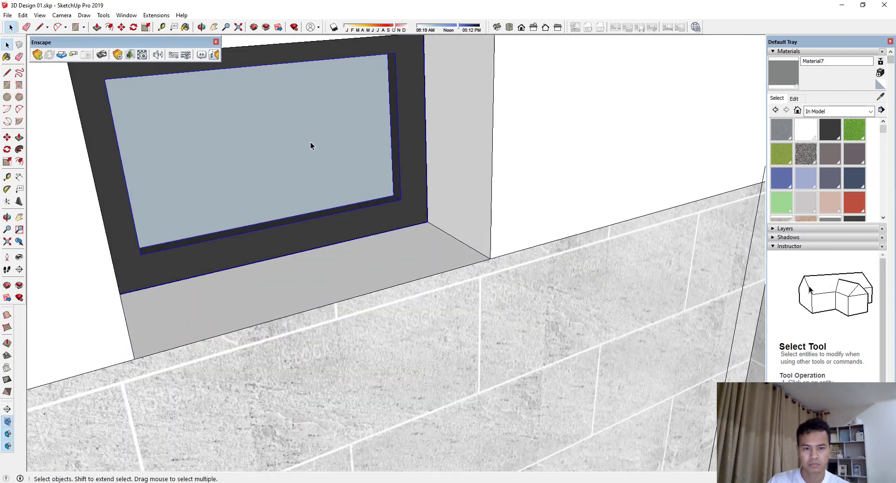
double_click(317, 138)
left_click(319, 138)
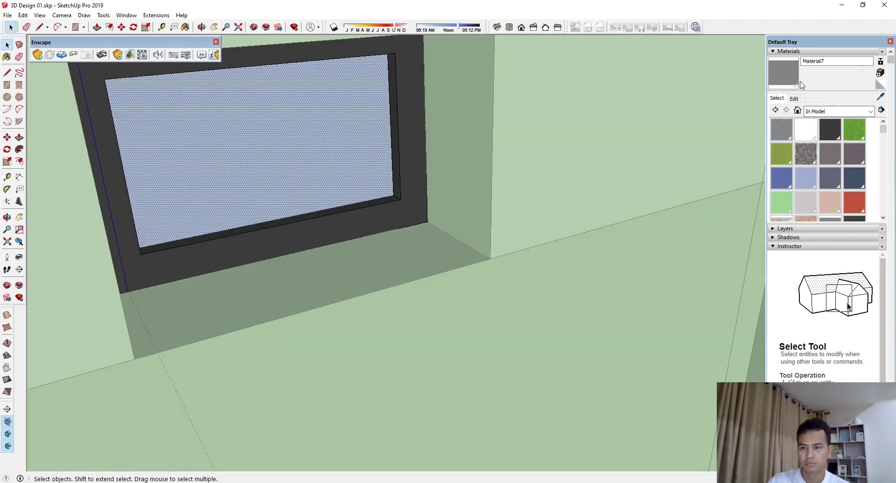
Step: Sample the Translucent Glass Gray material, paint the small window's inner glass face with it, and close the window group
mouse_move(583, 298)
middle_mouse_down()
mouse_move(576, 303)
mouse_move(593, 314)
middle_mouse_up()
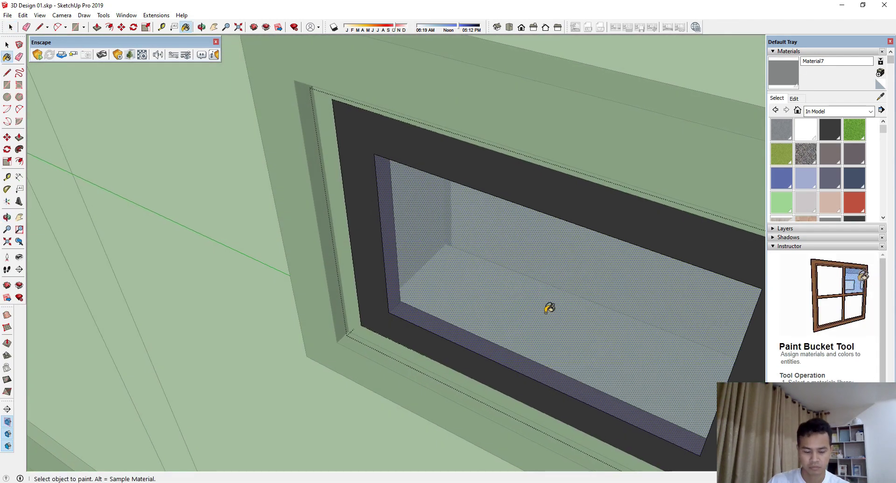
middle_click_drag(657, 248, 678, 129)
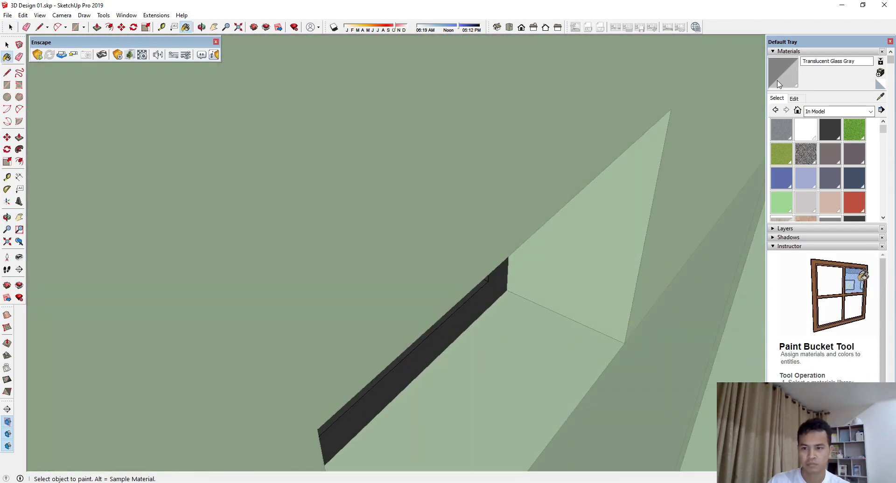
middle_click_drag(384, 202, 461, 353)
mouse_move(284, 271)
middle_mouse_down()
mouse_move(416, 296)
mouse_move(324, 381)
mouse_move(285, 178)
mouse_move(176, 150)
mouse_move(639, 374)
middle_mouse_up()
scroll(562, 213, "up", 2)
scroll(562, 213, "down", 6)
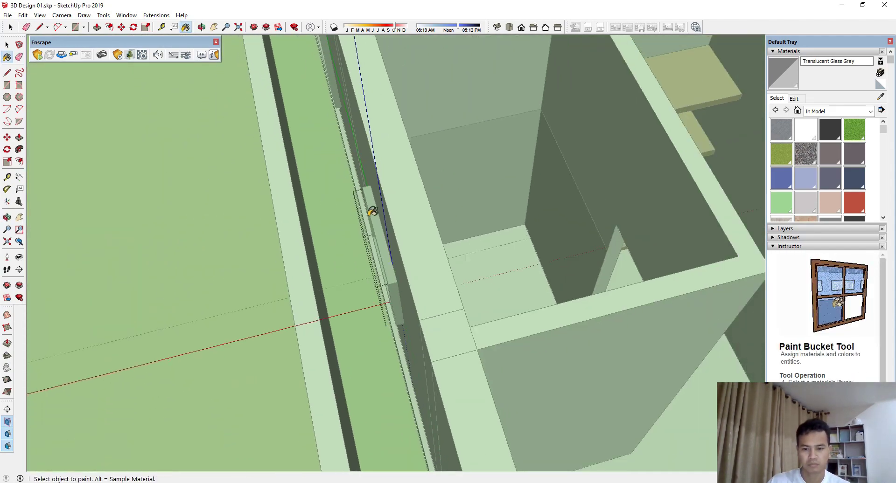
middle_click_drag(562, 213, 683, 146)
scroll(534, 274, "up", 5)
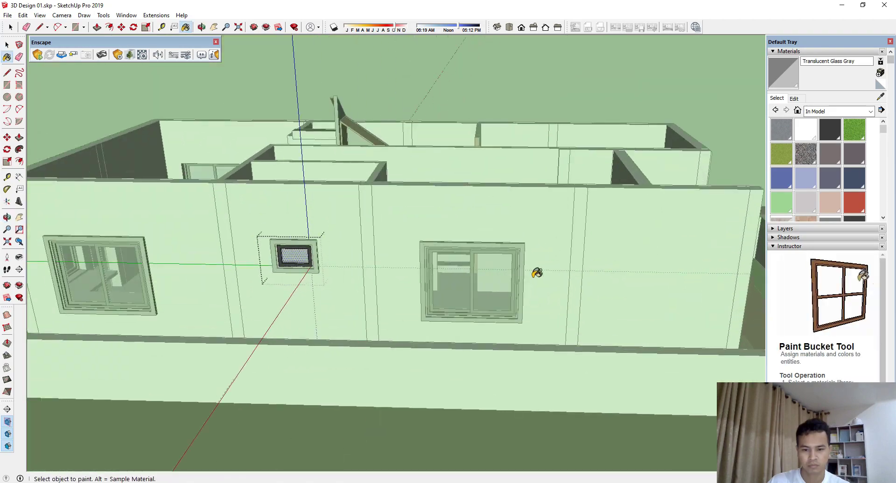
mouse_move(550, 266)
middle_mouse_down()
mouse_move(155, 387)
mouse_move(236, 195)
middle_mouse_up()
key("space")
scroll(481, 268, "down", 3)
left_click(524, 99)
Step: Paint the inner glass of the right-hand sash with Translucent Glass Gray in the large side-wall window near the paved porch
scroll(472, 283, "up", 4)
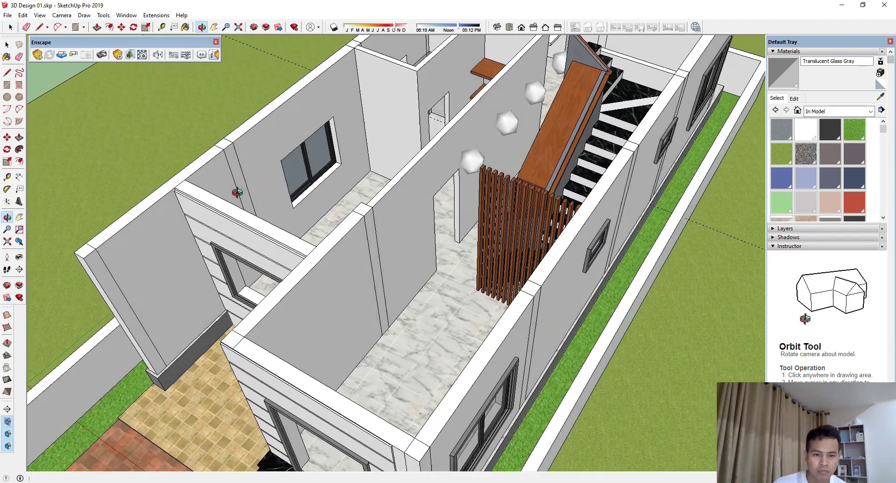
scroll(331, 152, "up", 7)
middle_click_drag(326, 154, 197, 147)
double_click(288, 136)
left_click(288, 136)
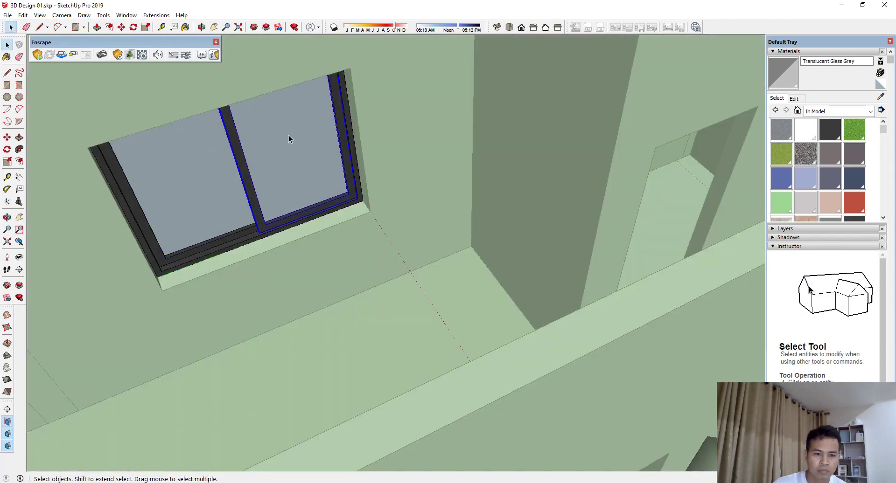
double_click(289, 136)
key("b")
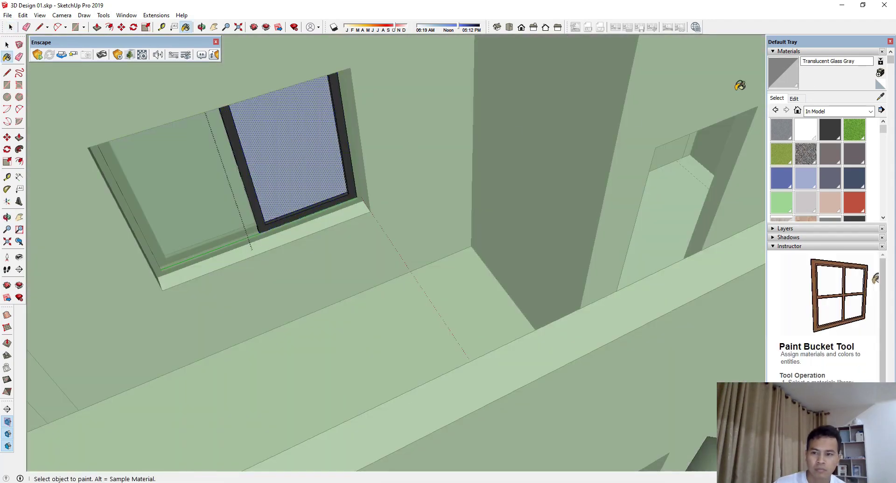
left_click(303, 146)
Step: Paint the inner glass of the left-hand sash in the same porch-end window with Translucent Glass Gray
key("space")
left_click(166, 190)
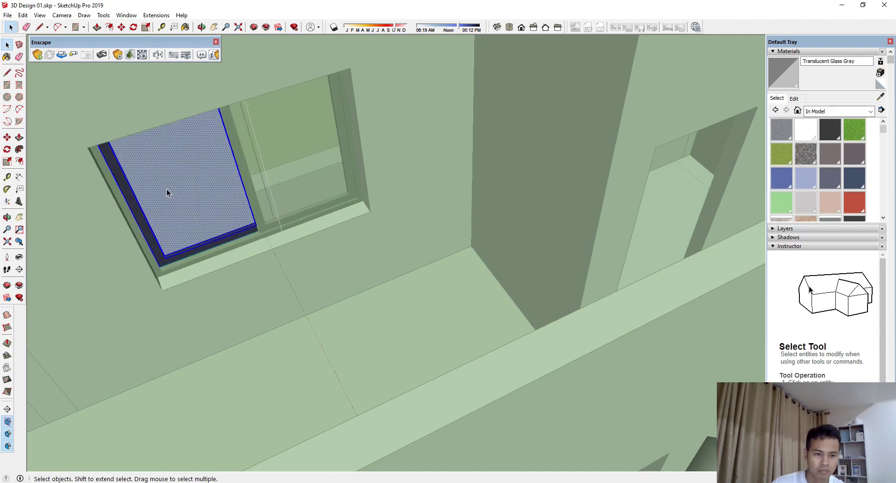
key("Escape")
left_click(796, 74)
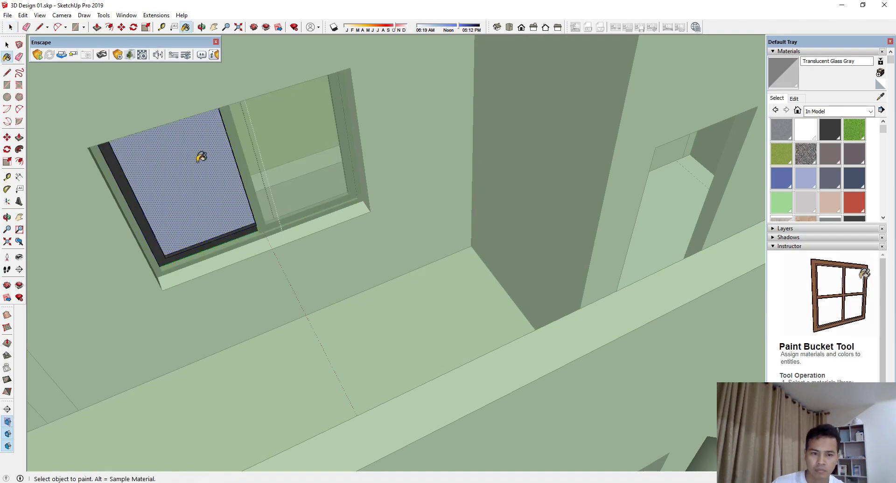
left_click(200, 156)
scroll(200, 156, "down", 5)
mouse_move(200, 155)
middle_mouse_down()
mouse_move(449, 226)
mouse_move(525, 76)
mouse_move(572, 104)
middle_mouse_up()
key("space")
Step: Paint the inner glass of the right-hand sash above the L-shaped counter's side-wall leg with Translucent Glass Gray
scroll(525, 76, "down", 4)
scroll(572, 104, "up", 8)
scroll(537, 172, "up", 1)
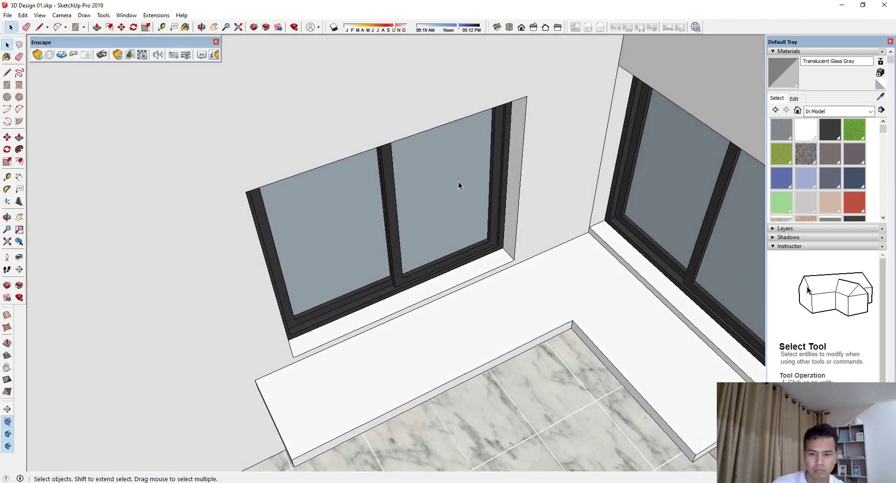
double_click(454, 181)
double_click(455, 181)
triple_click(454, 181)
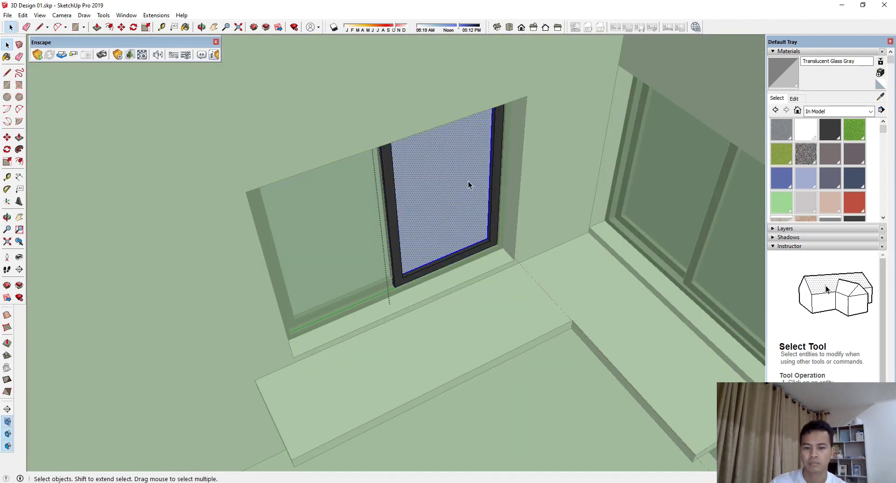
left_click(776, 78)
left_click(490, 181)
Step: Paint the inner glass of the left-hand sash in the same counter window with Translucent Glass Gray
key("space")
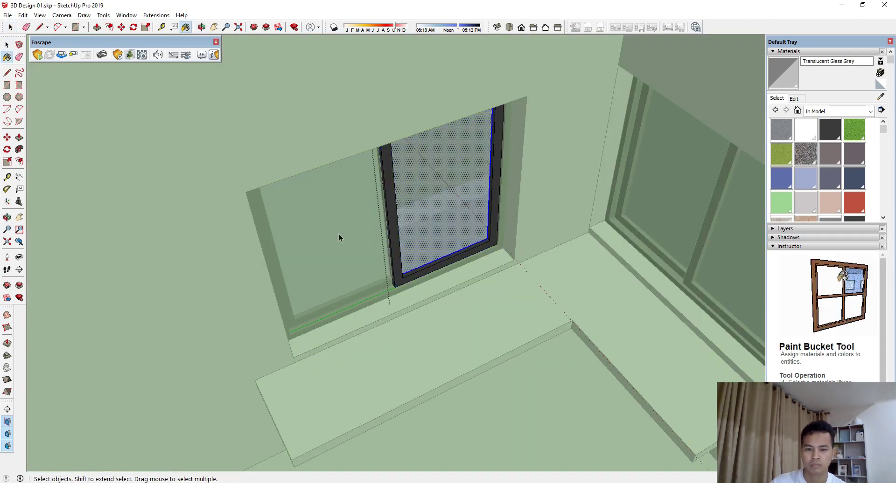
double_click(295, 243)
triple_click(297, 243)
left_click(324, 241)
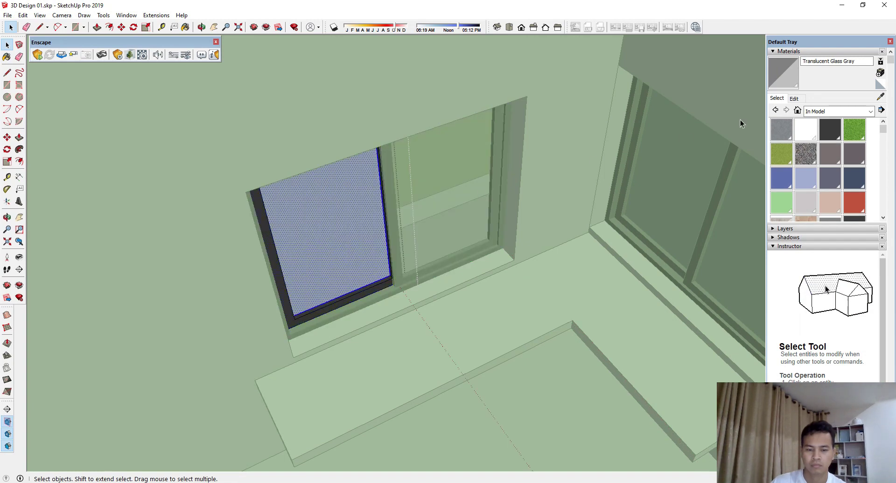
left_click(330, 224)
Step: Paint the inner glass of the corner-side sash in the adjoining wall's window above the counter with Translucent Glass Gray
middle_click_drag(330, 224, 551, 292)
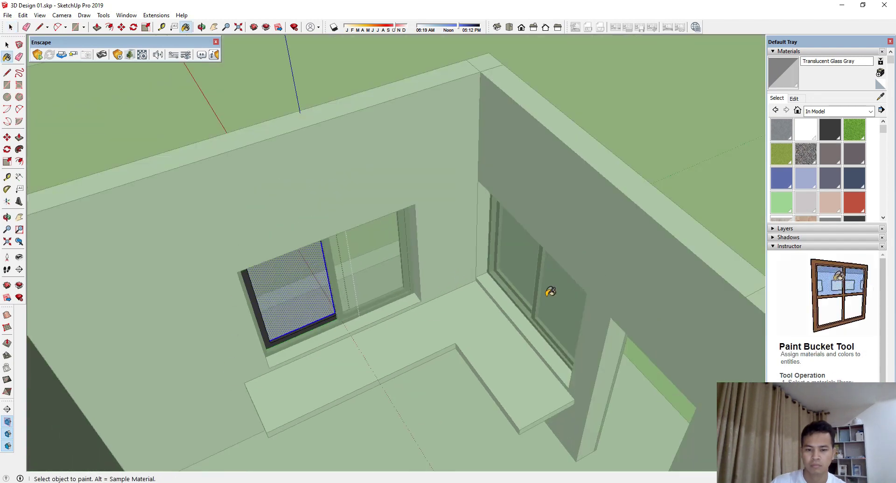
double_click(519, 250)
left_click(519, 250)
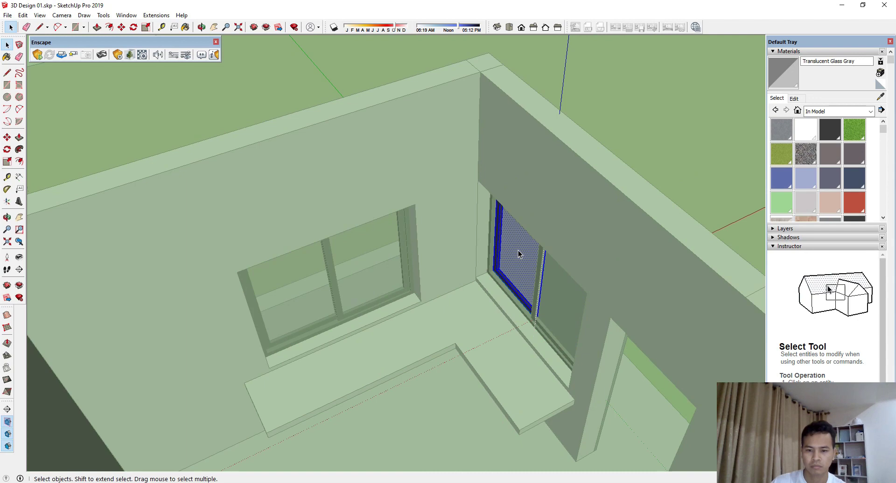
middle_click_drag(518, 254, 590, 257)
scroll(508, 246, "up", 3)
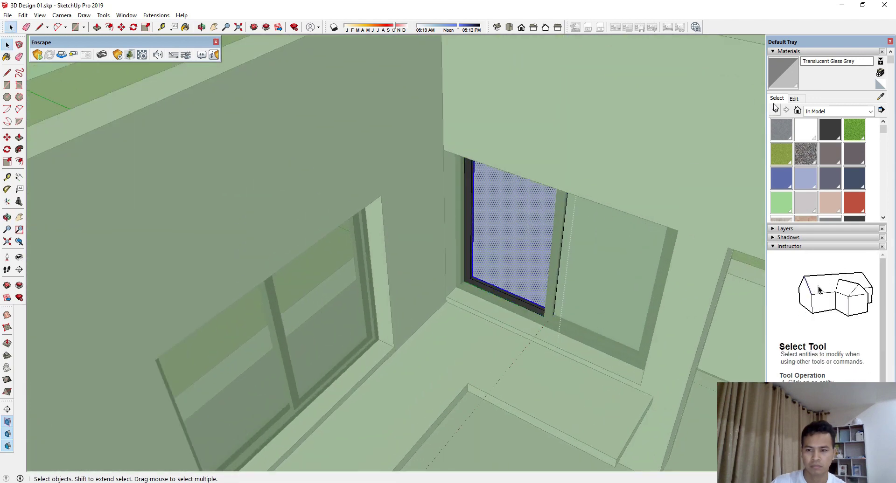
key("b")
left_click(540, 216)
Step: Paint the inner glass of the adjoining window's other sash, nearer the doorway, with Translucent Glass Gray
key("space")
left_click(611, 262)
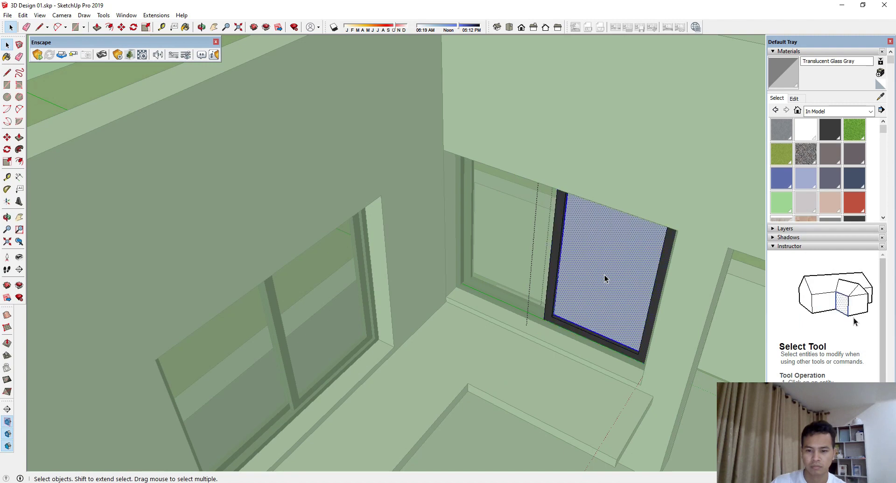
left_click(774, 77)
left_click(620, 255)
Step: Paint the inner glass of the small window beside the wooden slat screen with Translucent Glass Gray
scroll(498, 249, "down", 5)
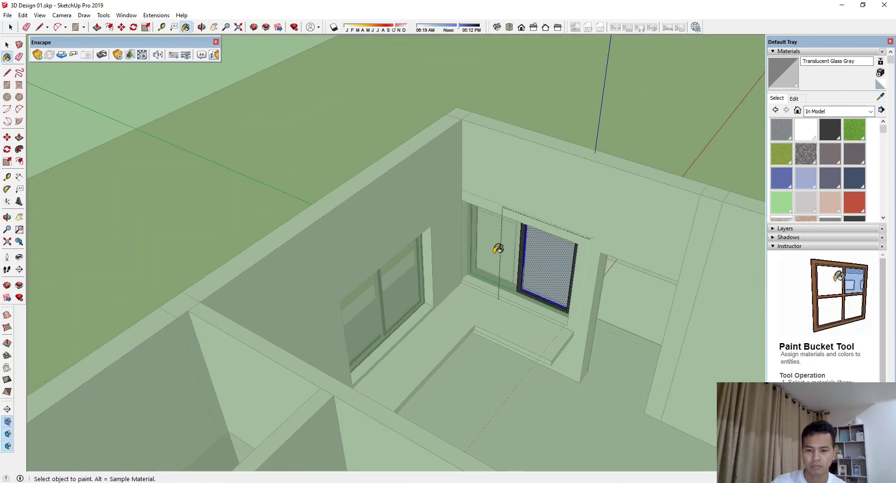
middle_click_drag(472, 268, 390, 200)
key("space")
scroll(450, 176, "down", 6)
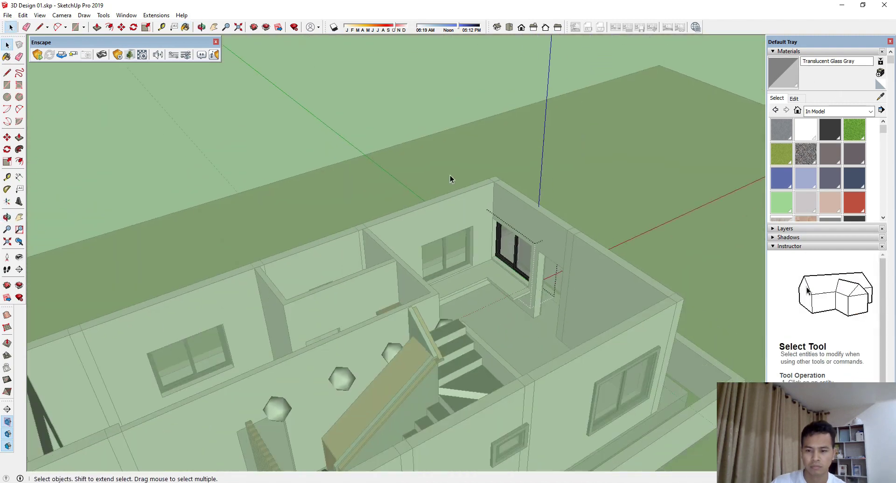
middle_click_drag(686, 126, 516, 140)
scroll(516, 140, "up", 10)
scroll(351, 294, "up", 2)
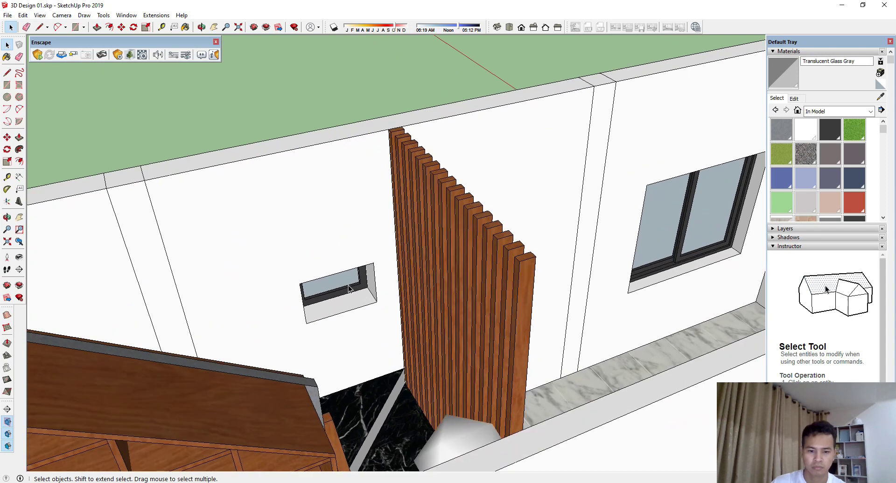
double_click(346, 288)
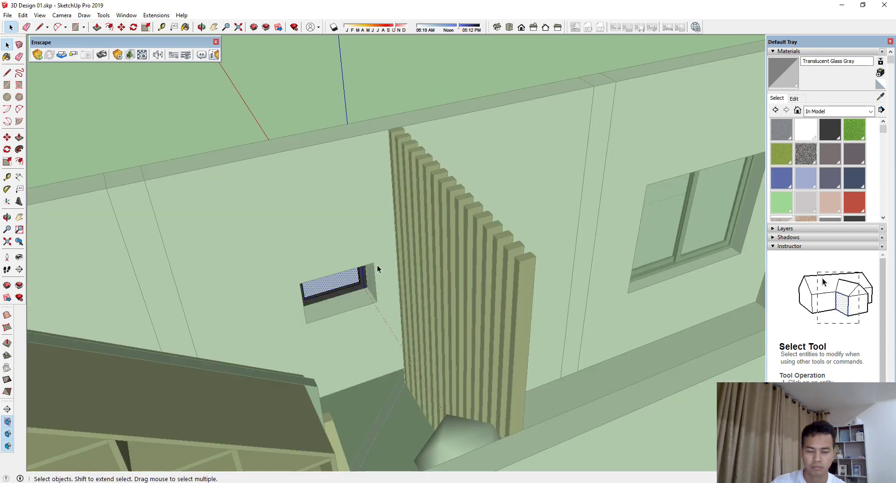
left_click(782, 79)
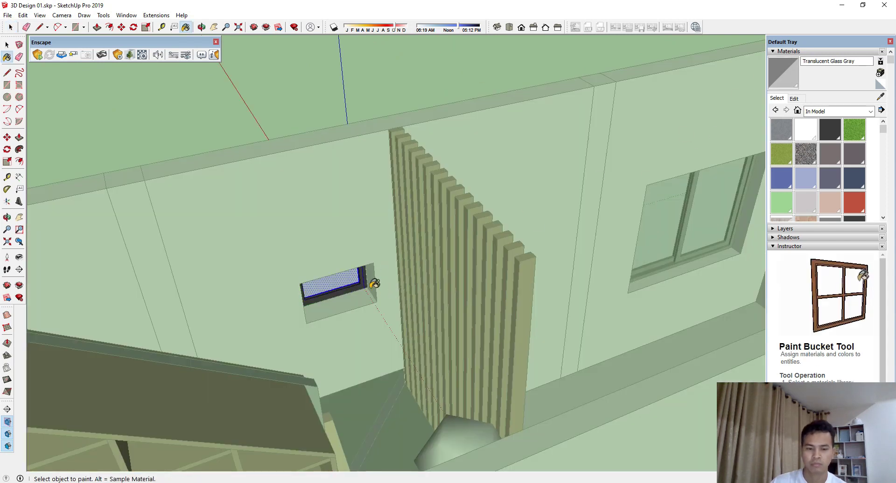
key("space")
Step: Paint the inner glass of the right-hand sash in the large window beyond the slat screen with Translucent Glass Gray
scroll(577, 253, "down", 5)
scroll(565, 242, "up", 2)
double_click(564, 241)
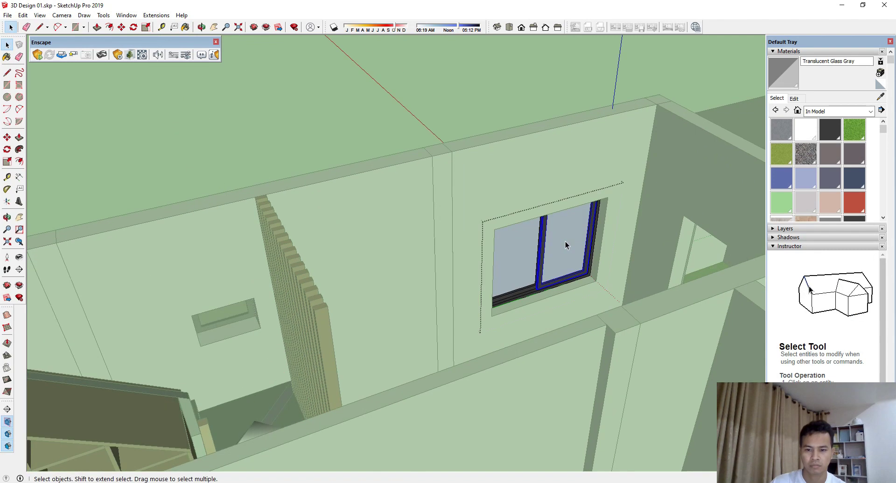
left_click(570, 243)
left_click(778, 74)
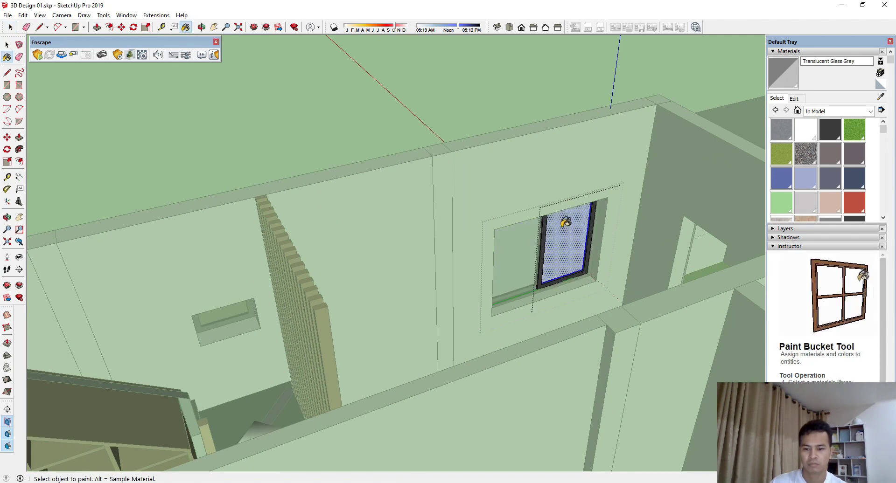
left_click(567, 243)
Step: Paint the left-hand sash's inner glass in the window beyond the slat screen with Translucent Glass Gray and close the group
key("space")
double_click(511, 244)
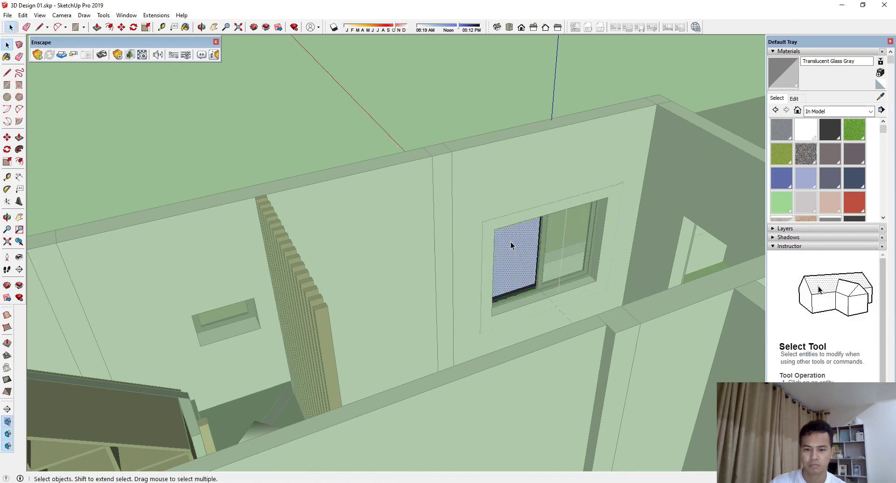
left_click(789, 75)
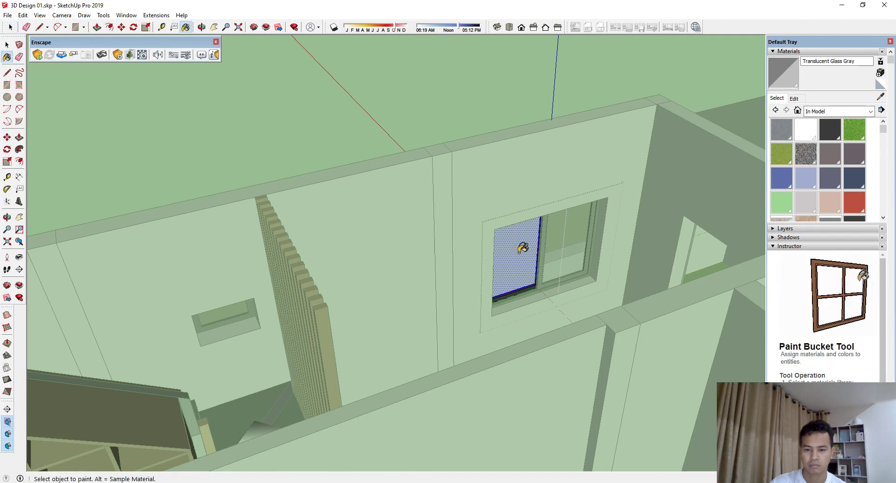
left_click(516, 244)
scroll(349, 280, "down", 3)
key("space")
scroll(502, 194, "up", 2)
left_click(445, 87)
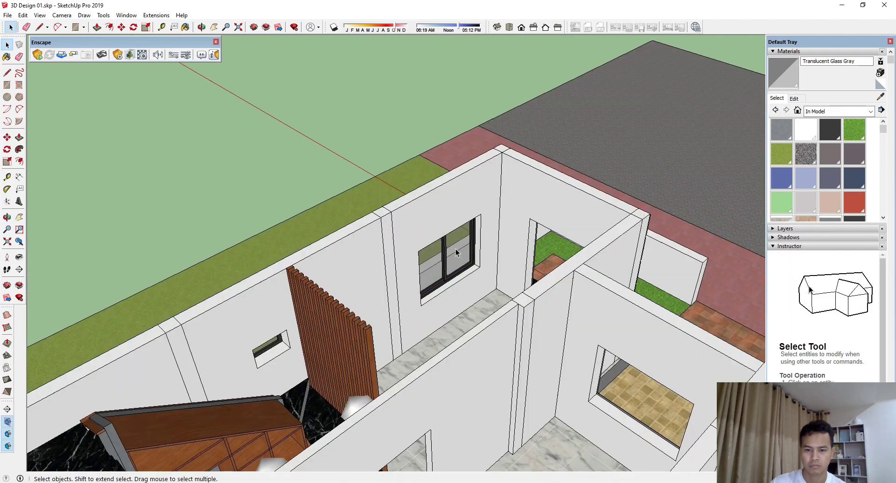
Step: Paint the inner glass of the right-hand sash in the large window at the wall's opposite end with Translucent Glass Gray
middle_click_drag(456, 248, 670, 279)
scroll(670, 280, "down", 2)
scroll(108, 305, "up", 2)
scroll(108, 305, "up", 2)
middle_click_drag(108, 306, 201, 277)
scroll(290, 262, "up", 2)
double_click(309, 248)
double_click(318, 245)
triple_click(322, 246)
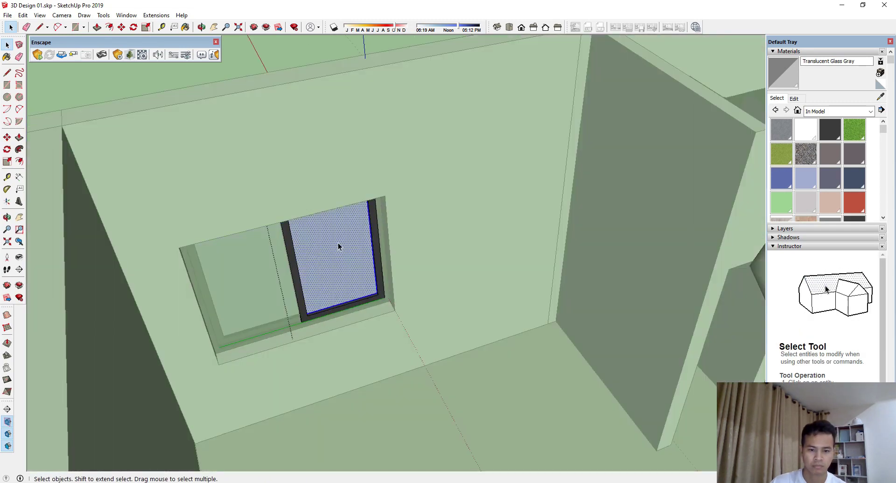
left_click(346, 239)
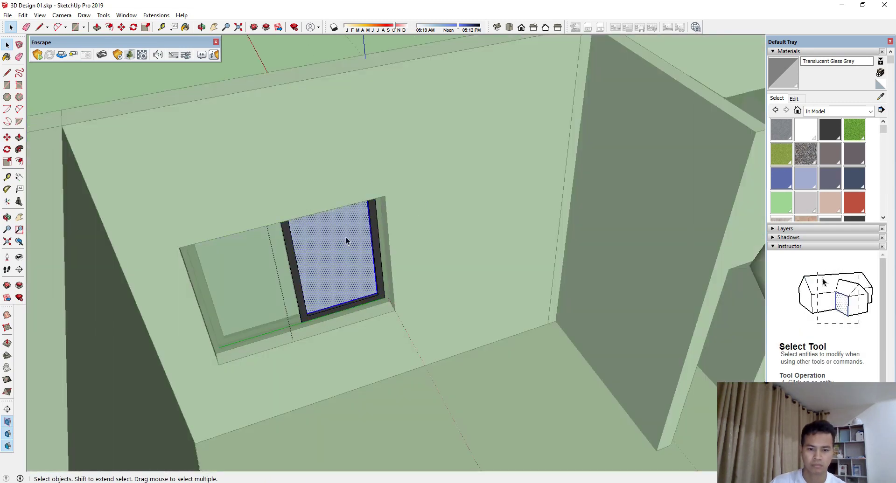
left_click(773, 80)
left_click(322, 262)
Step: Paint the left-hand sash's inner glass in the same end-room window with Translucent Glass Gray and close the group
key("space")
left_click(232, 280)
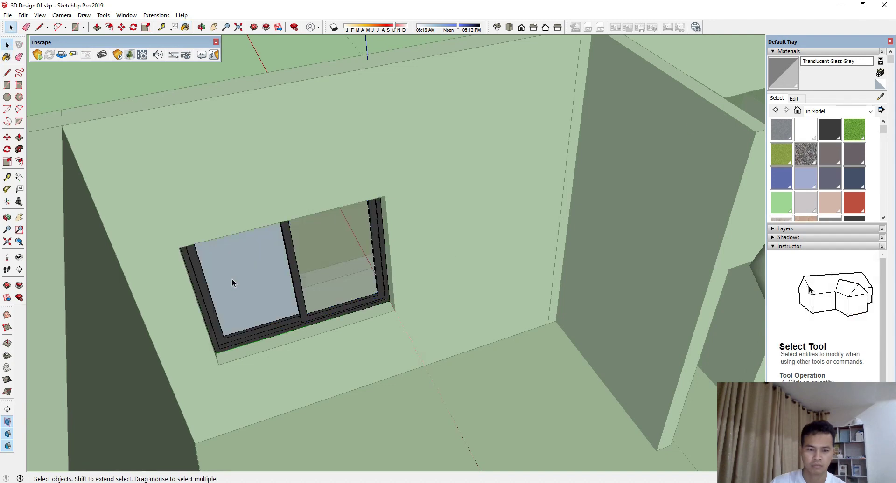
triple_click(232, 280)
left_click(254, 269)
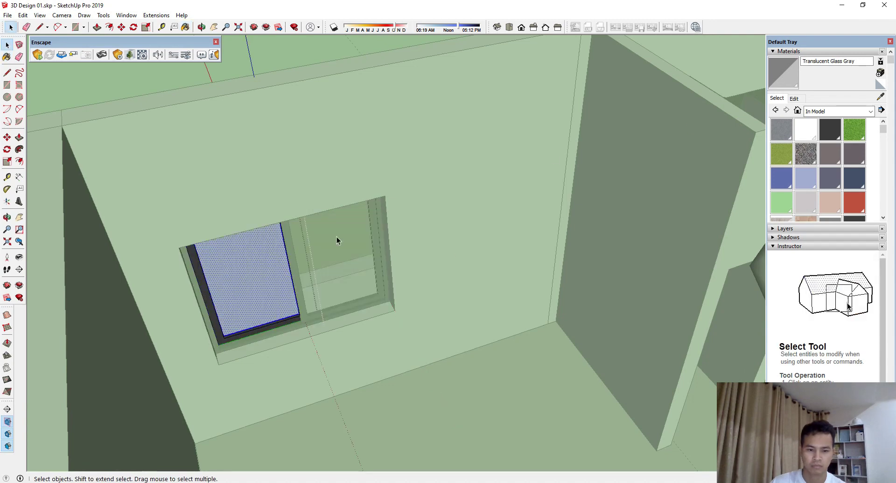
left_click(262, 280)
middle_click_drag(315, 278, 474, 277)
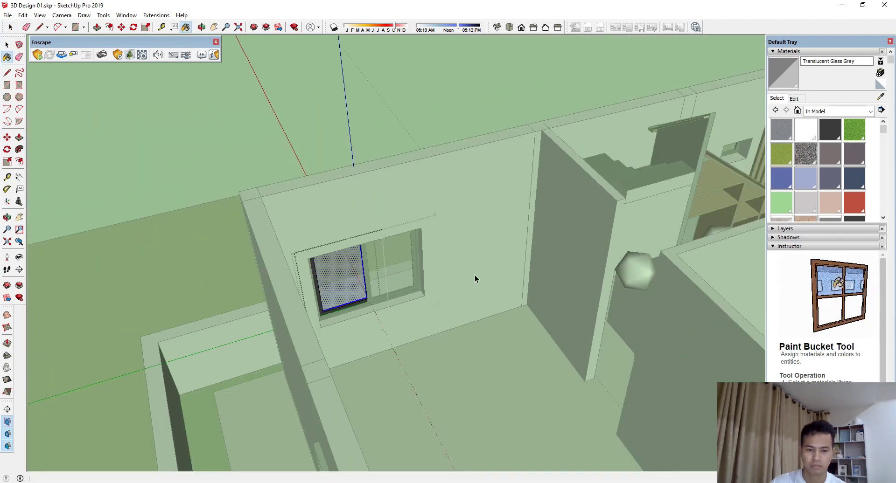
key("space")
middle_click_drag(478, 91, 293, 189)
scroll(483, 193, "down", 3)
left_click(744, 126)
middle_click_drag(744, 126, 373, 229)
scroll(370, 372, "up", 10)
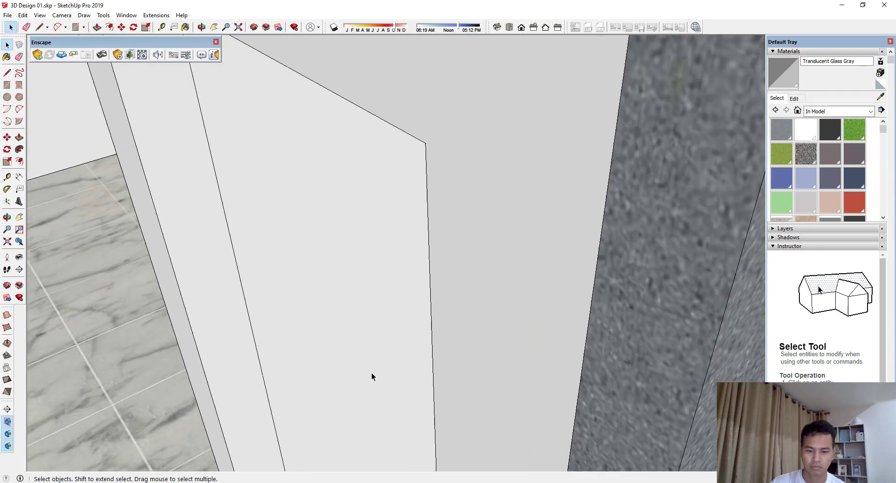
middle_click_drag(371, 372, 640, 229)
middle_click_drag(117, 104, 418, 147)
middle_click_drag(450, 298, 396, 295)
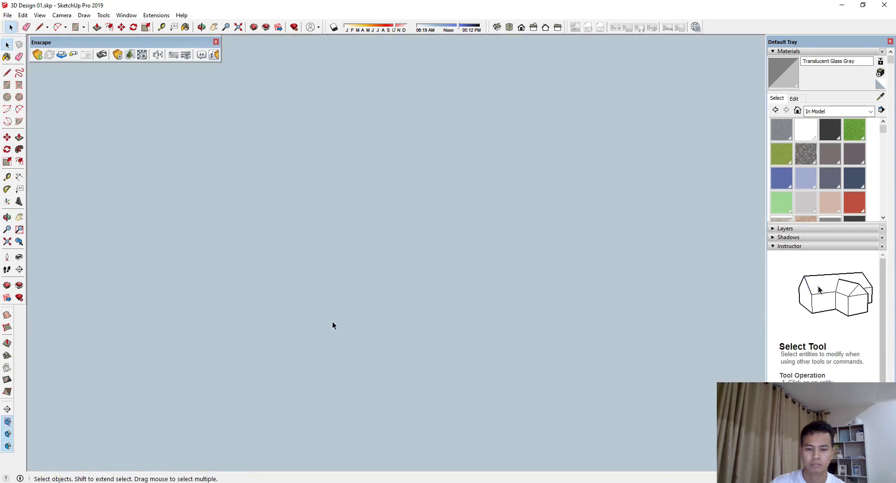
middle_click_drag(332, 325, 545, 136)
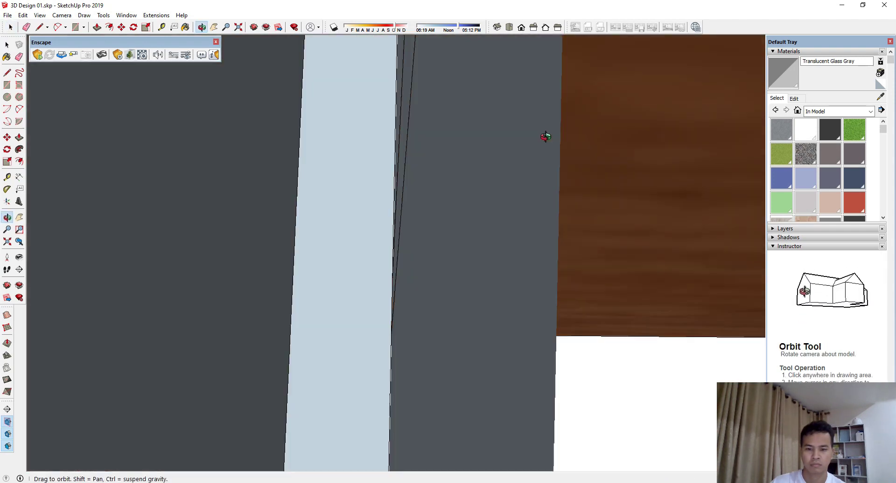
Step: Paint the inner glass of the small single-pane window near the stair-like shelves with Translucent Glass Gray and close the group
left_click_drag(546, 136, 90, 196)
key("space")
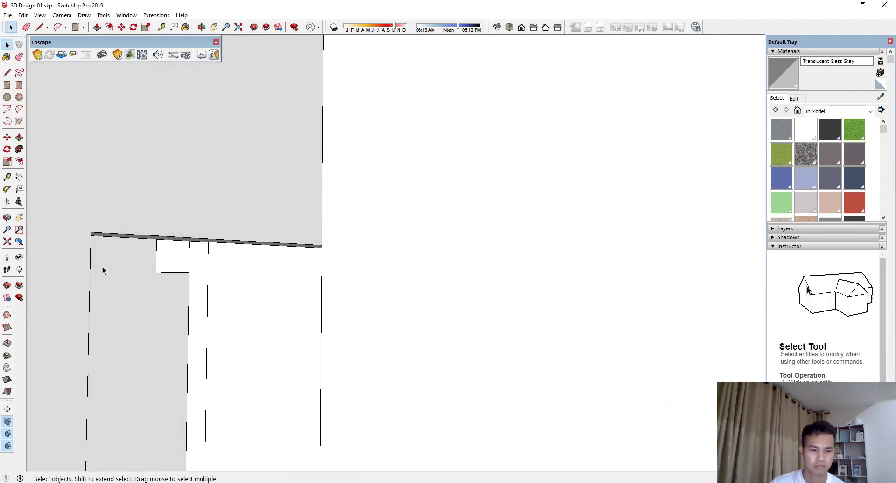
scroll(104, 275, "down", 3)
middle_click_drag(105, 275, 168, 314)
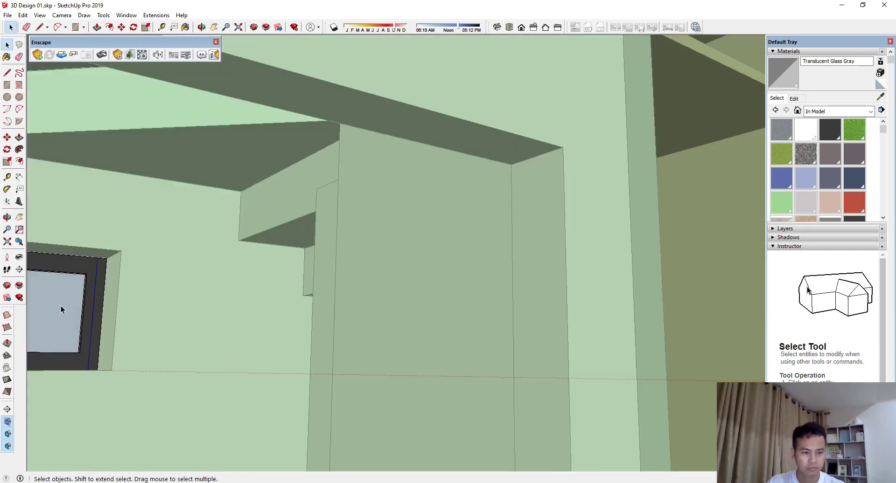
left_click(61, 306)
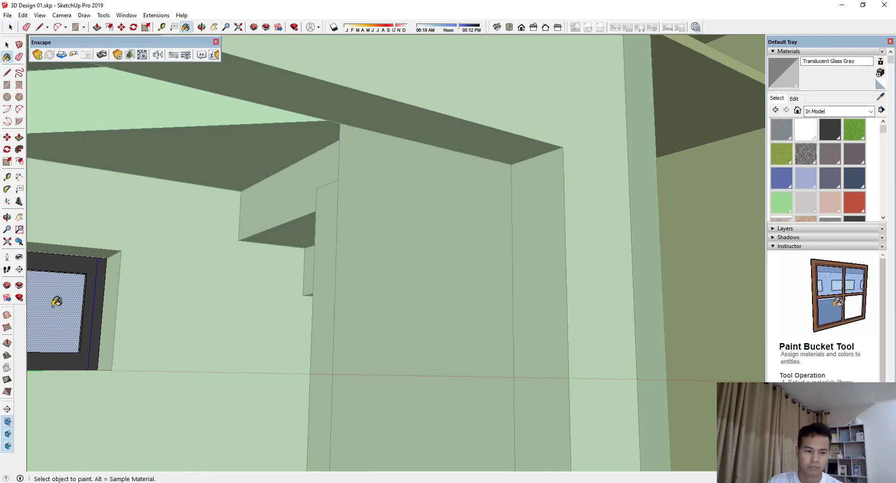
scroll(66, 313, "up", 3)
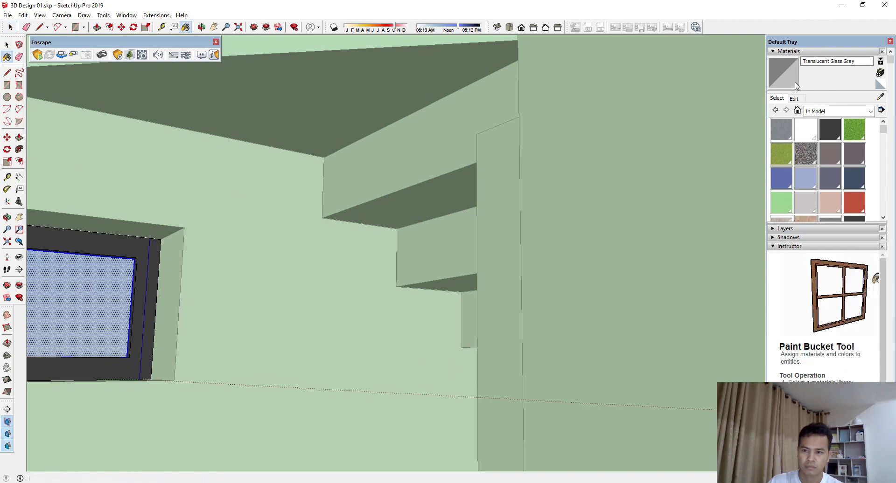
scroll(104, 331, "up", 5)
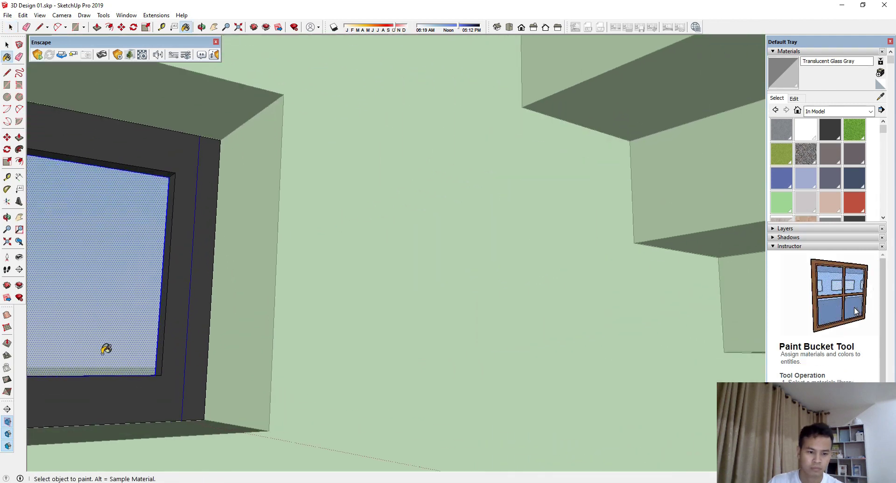
middle_click_drag(106, 349, 724, 420)
scroll(330, 342, "down", 10)
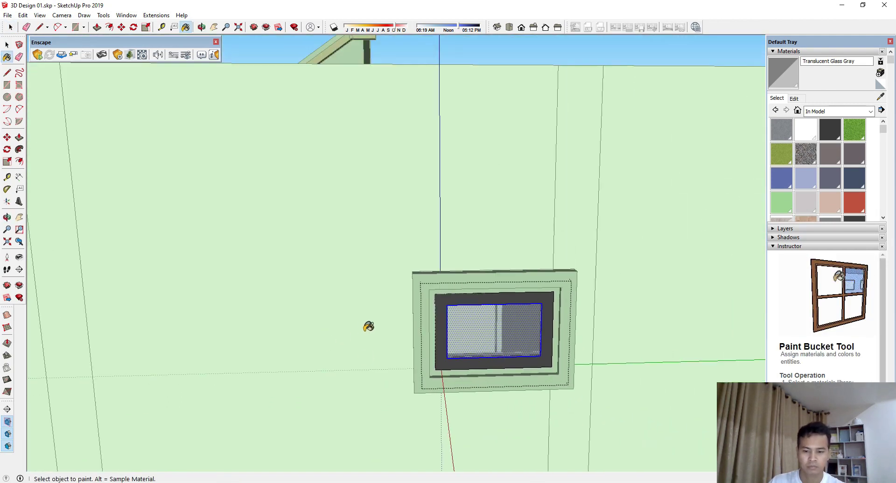
key("space")
left_click(627, 133)
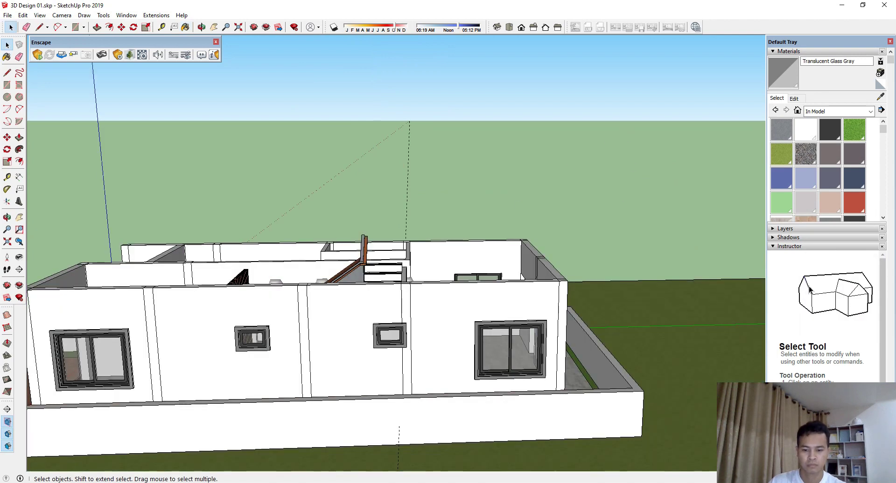
key("alt+Tab")
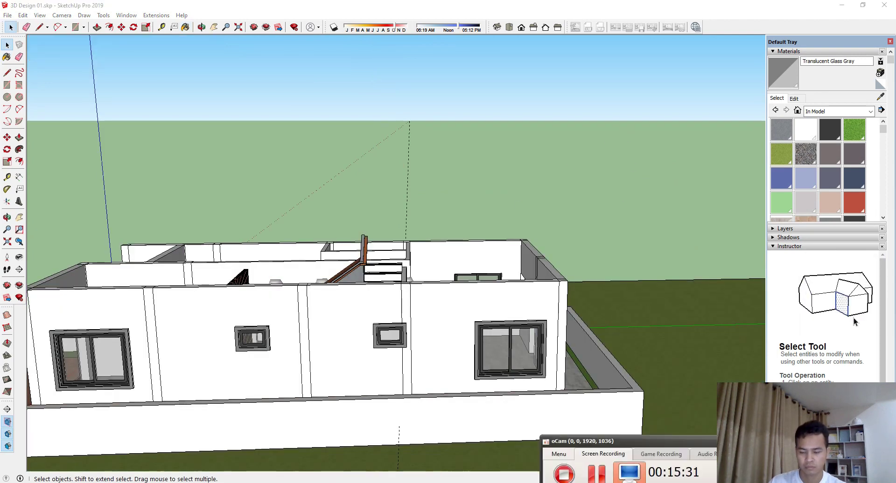
left_click(808, 266)
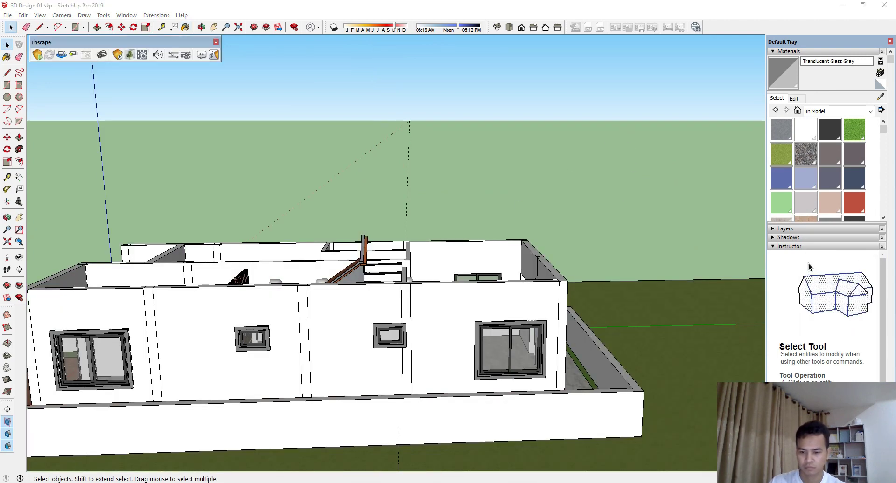
left_click(880, 191)
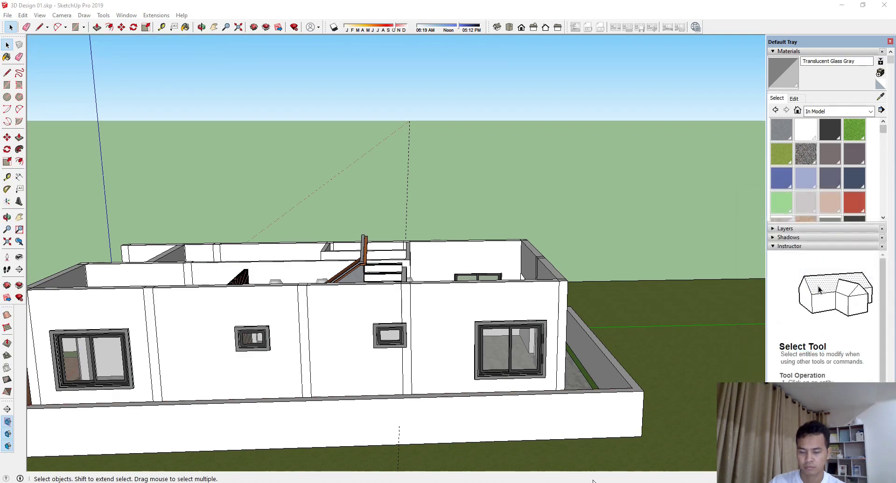
Step: Copy the pair of glazed sashes from the large window in the side wall to the window opening above the tiled porch
middle_click_drag(583, 327, 437, 358)
scroll(607, 391, "up", 5)
scroll(611, 394, "up", 6)
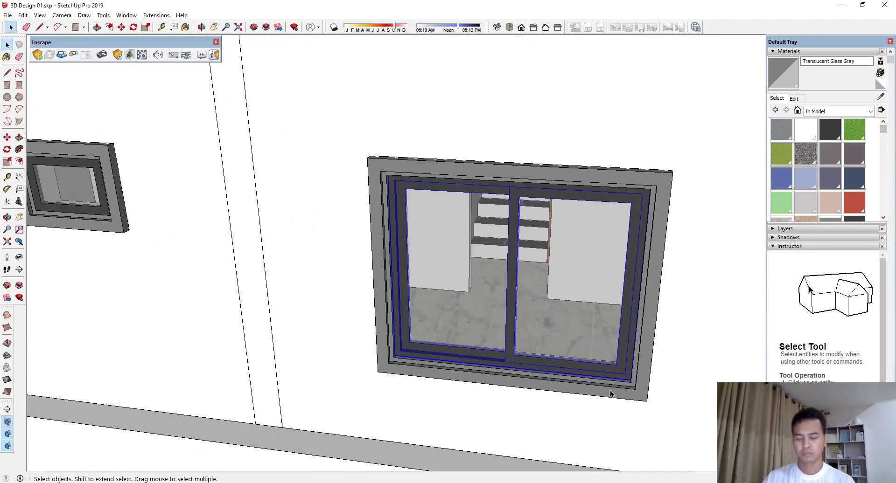
scroll(630, 392, "up", 2)
key("m")
middle_click_drag(667, 426, 746, 434)
scroll(633, 328, "up", 1)
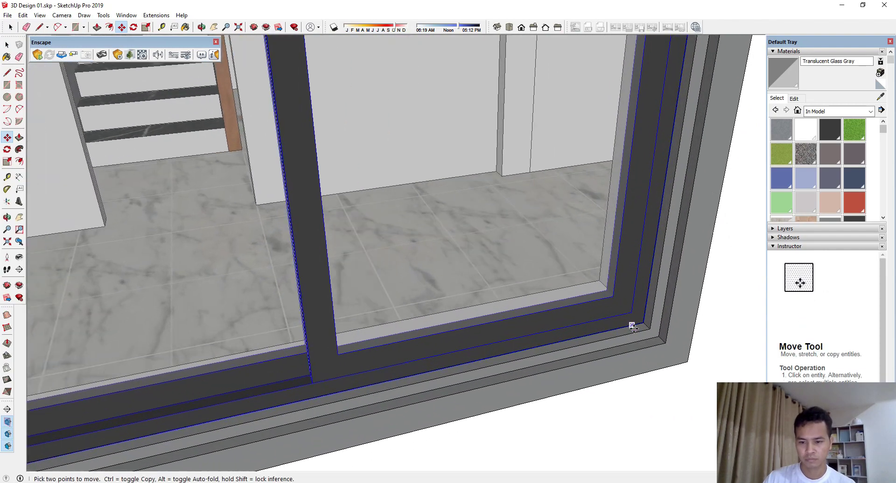
left_click(644, 323)
key("ctrl")
scroll(310, 340, "down", 8)
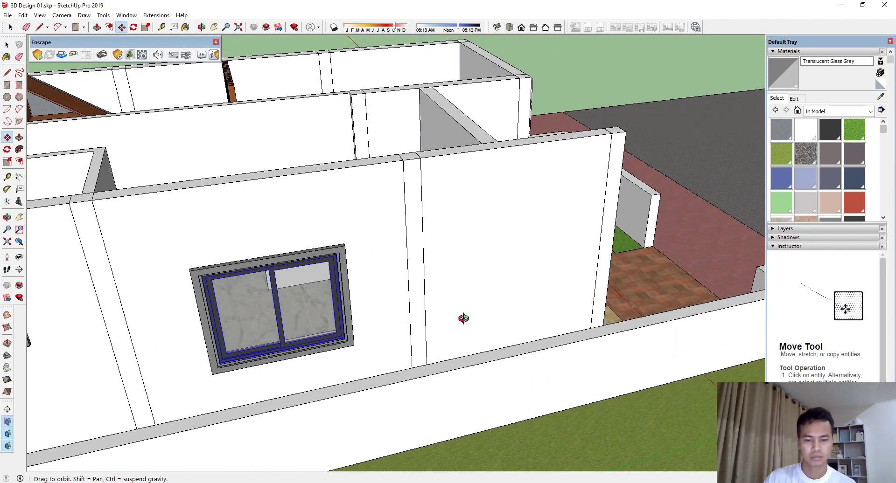
middle_click_drag(464, 318, 546, 261)
scroll(465, 267, "up", 10)
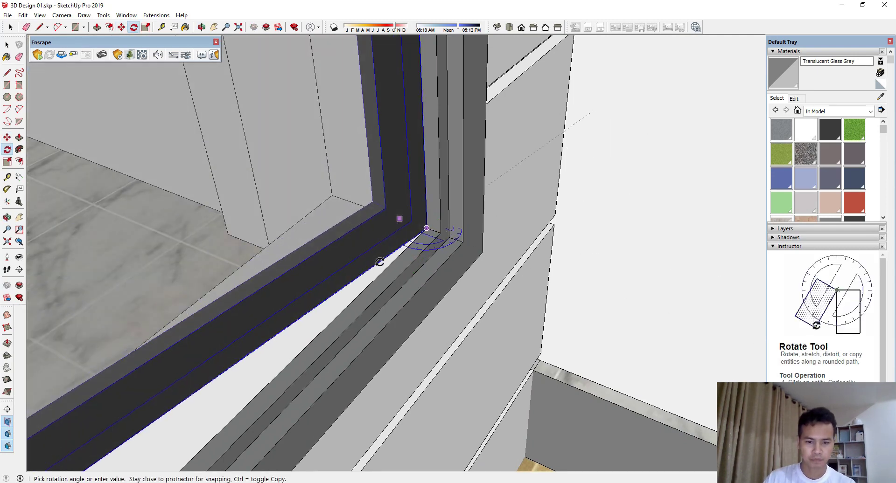
Step: Rotate the copied sashes so they sit inside the opening of the horizontally clad front wall
middle_click_drag(374, 281, 498, 258)
scroll(474, 356, "down", 10)
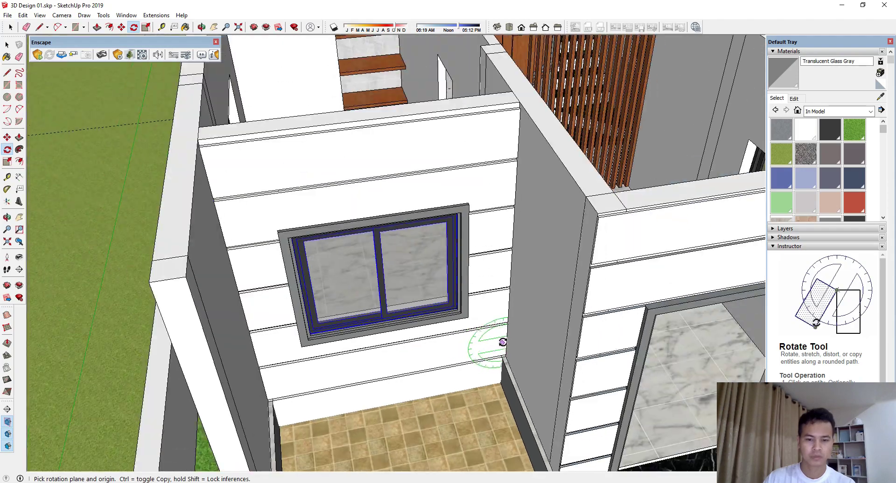
key("space")
left_click(253, 263)
Step: Clear the selection and save the house model
middle_click_drag(255, 261, 322, 196)
scroll(322, 196, "down", 5)
left_click(561, 86)
middle_click_drag(522, 149, 308, 154)
left_click(10, 27)
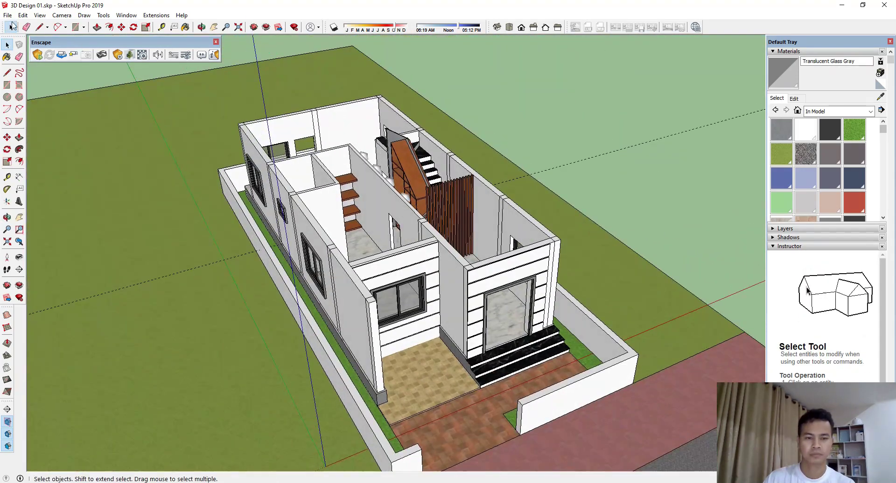
left_click(7, 16)
left_click(39, 64)
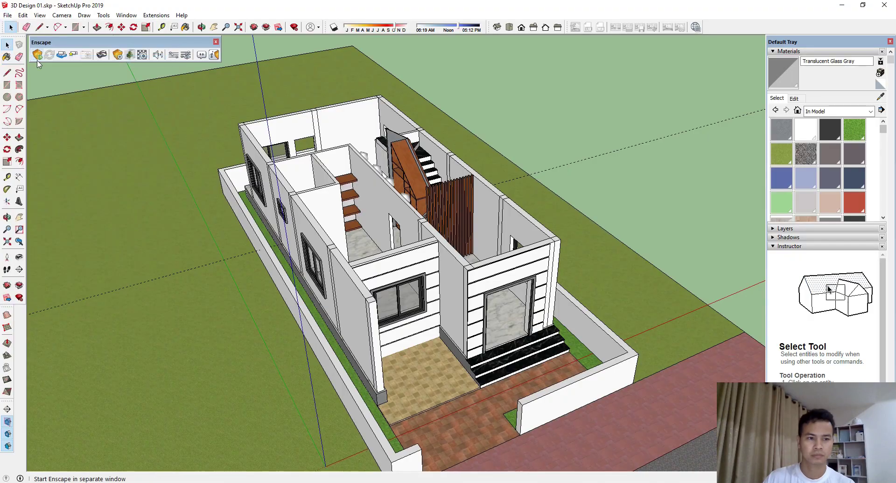
Step: Examine the ground-floor rooms, staircase, slat screen and fitted windows of the house from above and all around
scroll(692, 353, "up", 3)
middle_click_drag(478, 199, 358, 269)
scroll(676, 314, "down", 2)
scroll(414, 264, "up", 3)
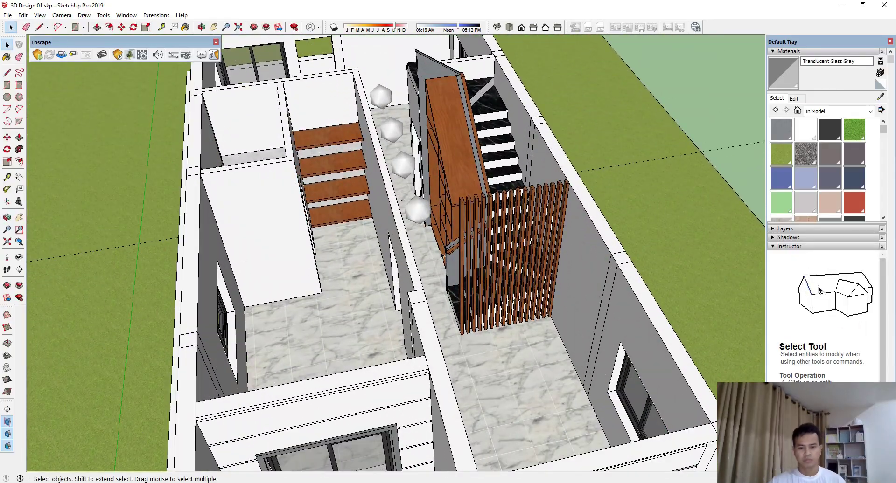
scroll(441, 256, "up", 1)
middle_click_drag(441, 255, 562, 242)
scroll(398, 326, "down", 3)
scroll(398, 326, "up", 1)
middle_click_drag(398, 326, 593, 73)
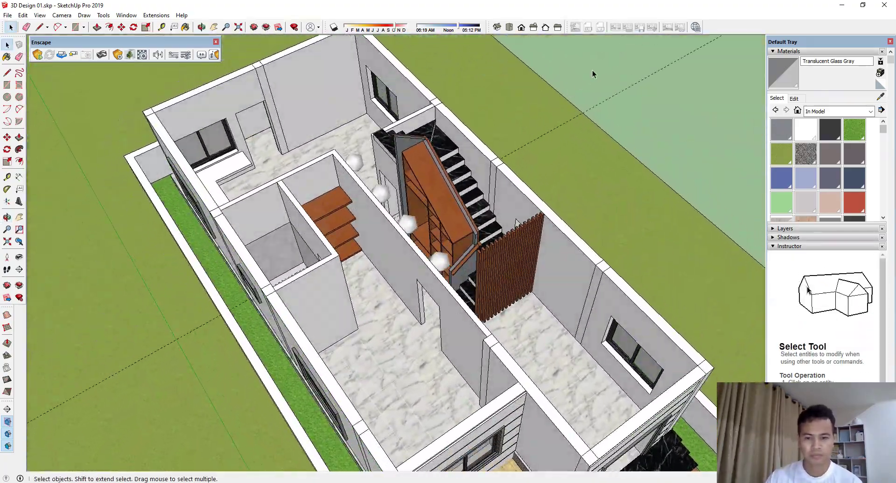
double_click(619, 93)
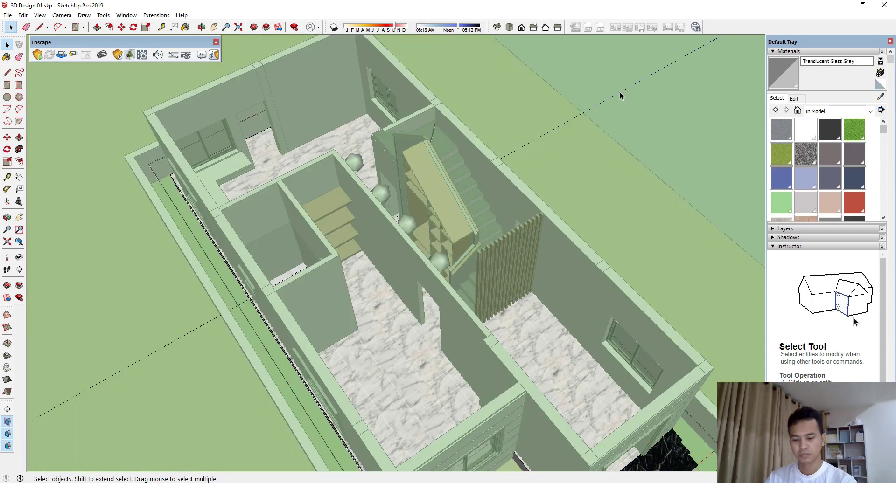
scroll(360, 274, "down", 3)
left_click(628, 176)
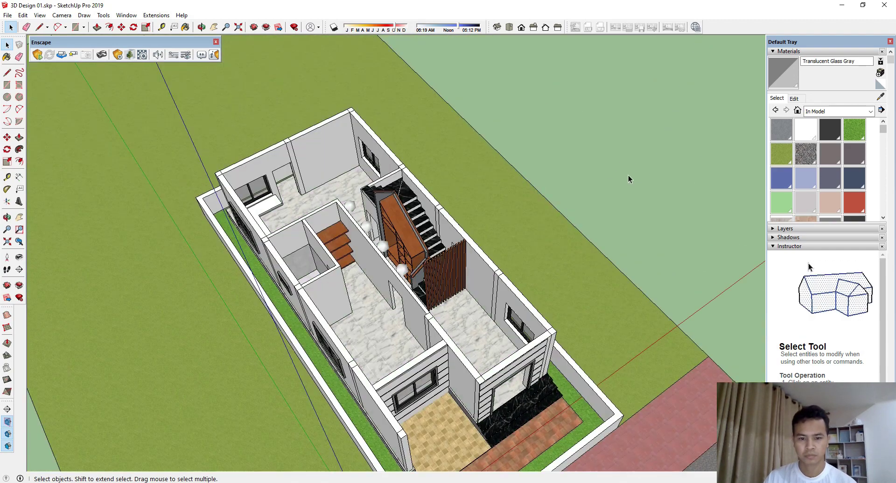
scroll(628, 175, "down", 2)
middle_click_drag(537, 210, 662, 117)
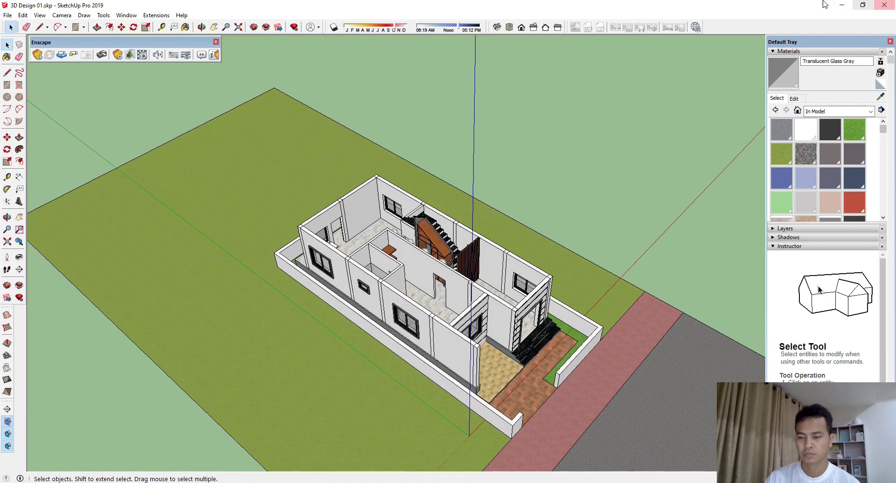
middle_click_drag(460, 249, 427, 205)
scroll(270, 231, "up", 2)
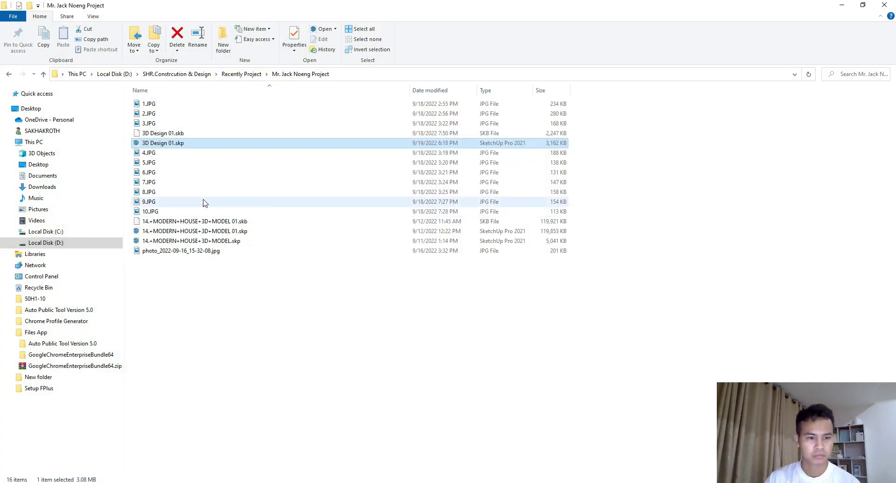
Step: Open 14.+MODERN+HOUSE+3D+MODEL 01.skp from the project folder and choose to fix the model later
left_click(245, 233)
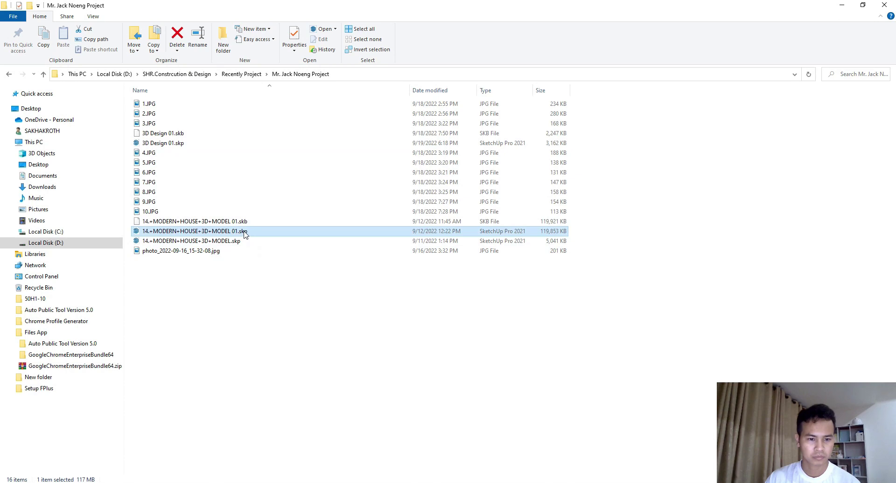
right_click(244, 231)
left_click(301, 241)
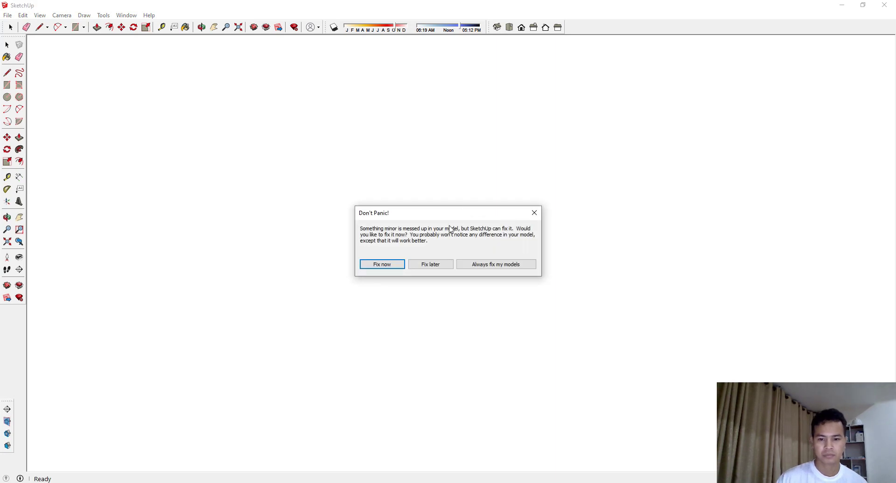
left_click(423, 265)
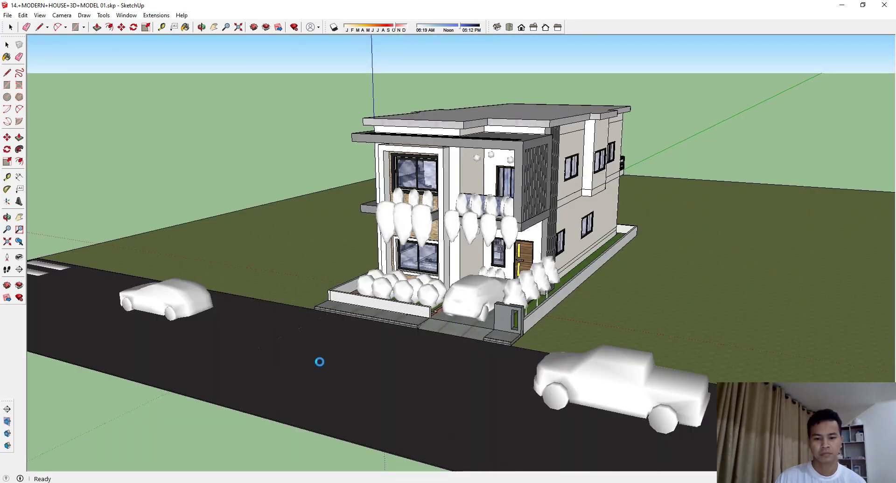
scroll(563, 158, "up", 4)
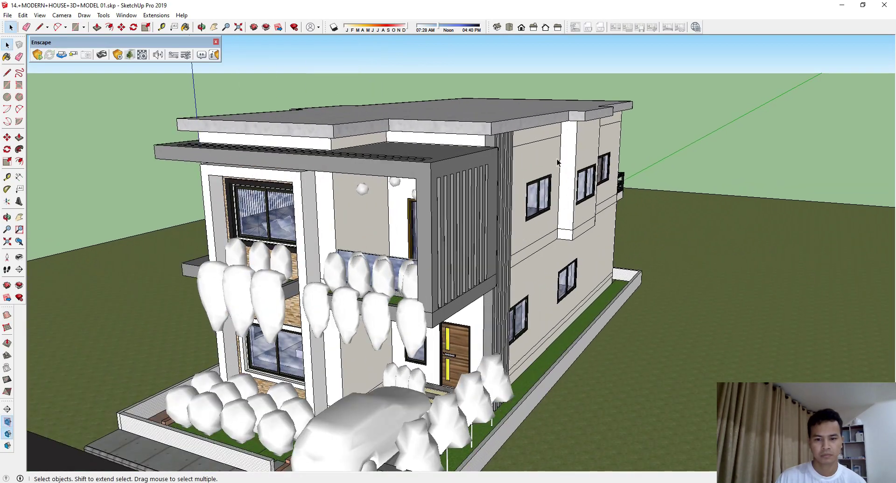
middle_click_drag(322, 224, 473, 242)
middle_click_drag(522, 274, 492, 263)
left_click(421, 192)
scroll(492, 264, "up", 3)
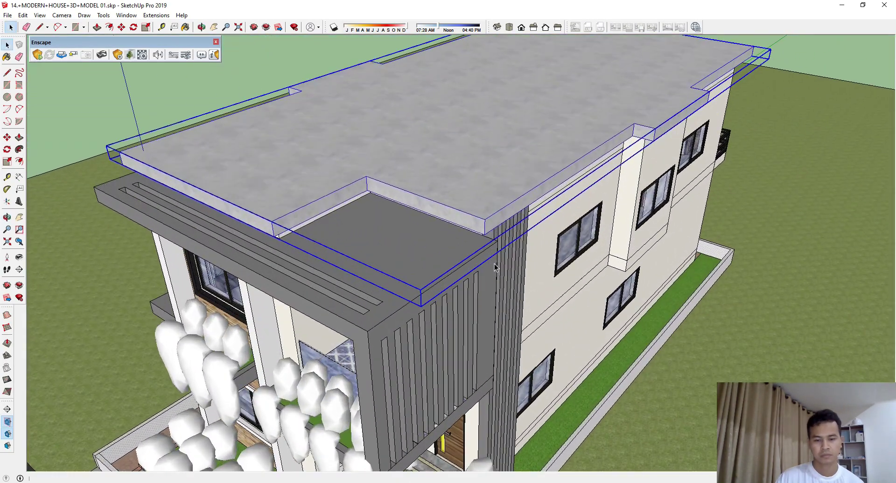
right_click(452, 149)
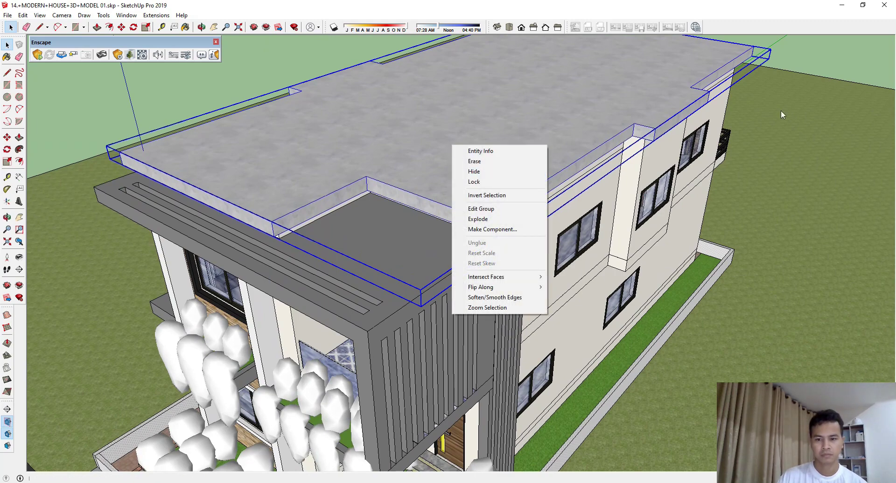
left_click(471, 216)
Step: Select the roof slab together with the upper-floor group of the reference house and hide both
middle_click_drag(471, 266, 486, 186)
left_click(486, 186)
scroll(483, 186, "down", 2)
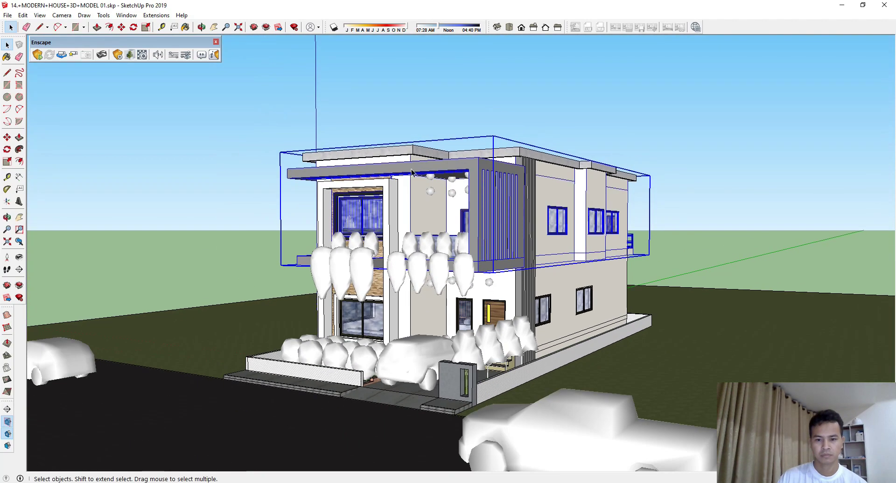
left_click_drag(352, 161, 746, 233)
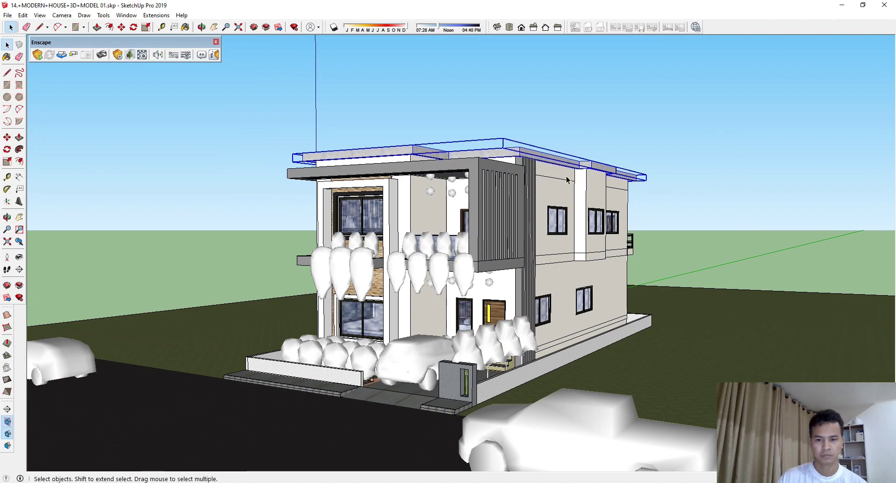
middle_click_drag(567, 179, 561, 195)
left_click(560, 197)
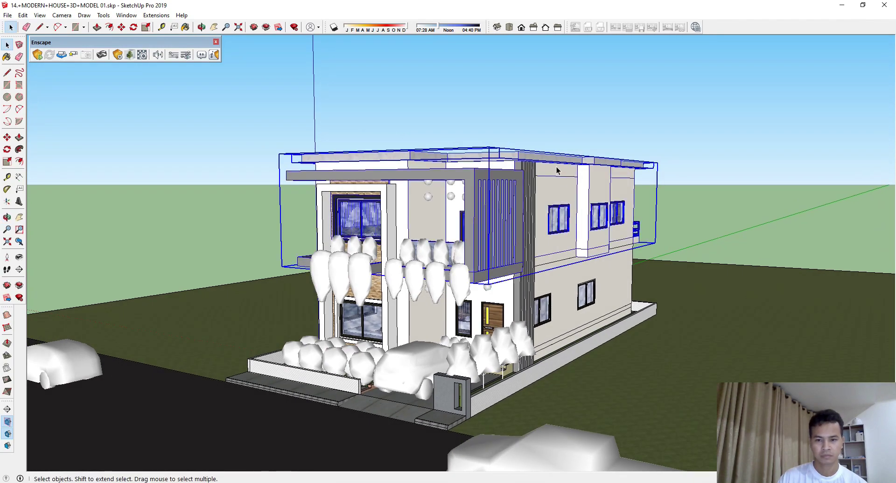
right_click(557, 167)
left_click(573, 196)
Step: Hide the remaining upper-floor group containing the dark slatted screen above the ground-floor walls
middle_click_drag(523, 171, 465, 198)
left_click(454, 192)
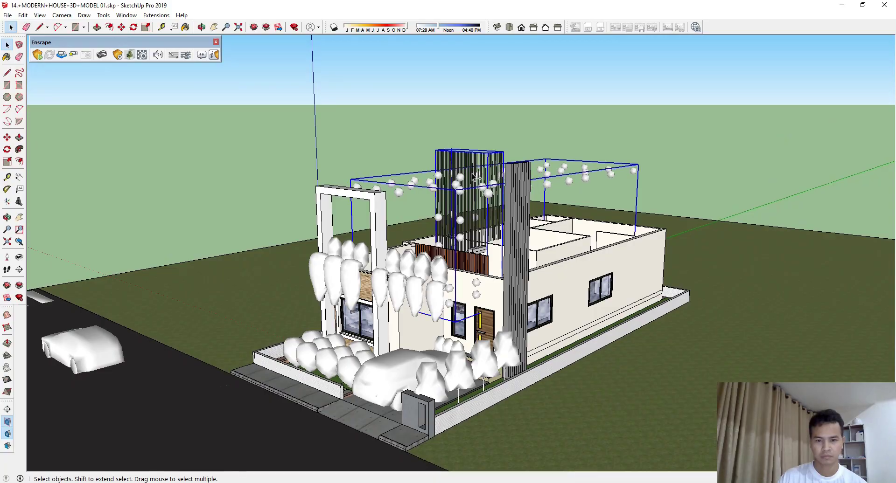
right_click(473, 174)
left_click(491, 201)
Step: Select the coffee table with its decorations and the sofa together in the reference house's living room
middle_click_drag(578, 156, 354, 262)
scroll(462, 255, "up", 6)
middle_click_drag(397, 289, 478, 432)
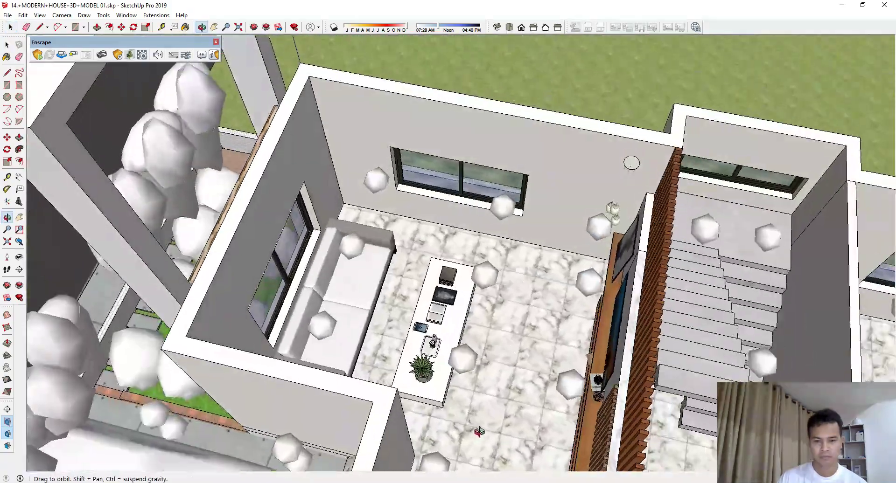
left_click(440, 343)
middle_click_drag(441, 343, 582, 278)
left_click(352, 328, "shift")
Step: Add the TV wall unit with its artwork, shelves and cabinet to the furniture selection, leaving out the tall slatted screen behind it
scroll(605, 250, "up", 3)
middle_click_drag(606, 250, 634, 190)
scroll(633, 190, "up", 4)
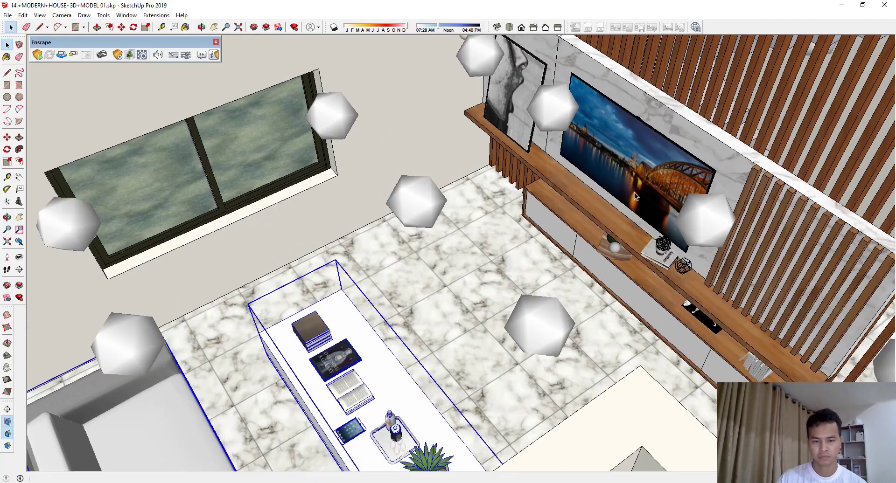
left_click(567, 196, "shift")
scroll(365, 268, "down", 6)
middle_click_drag(366, 269, 500, 251)
scroll(373, 257, "up", 4)
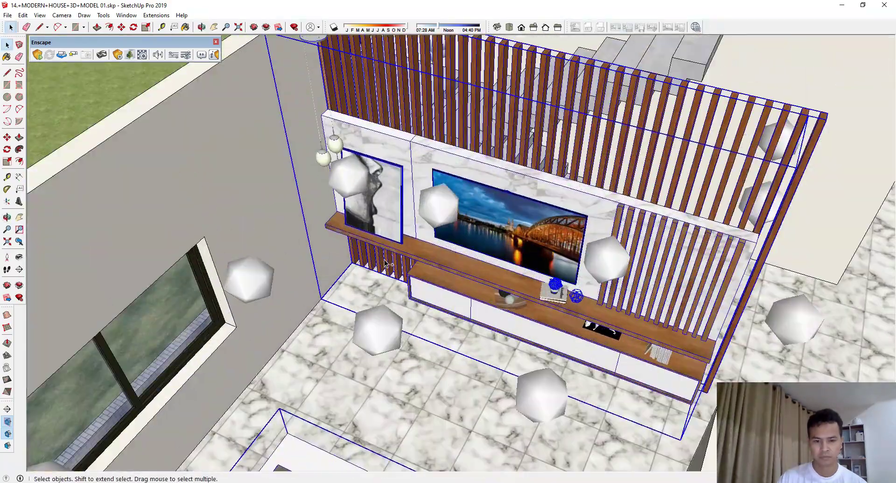
scroll(485, 265, "down", 5)
scroll(513, 280, "up", 4)
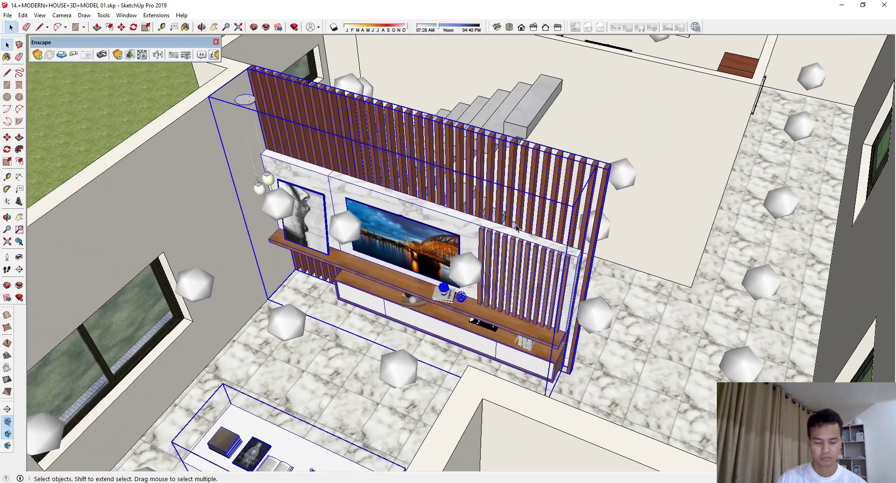
left_click(523, 210, "shift")
middle_click_drag(523, 210, 406, 238)
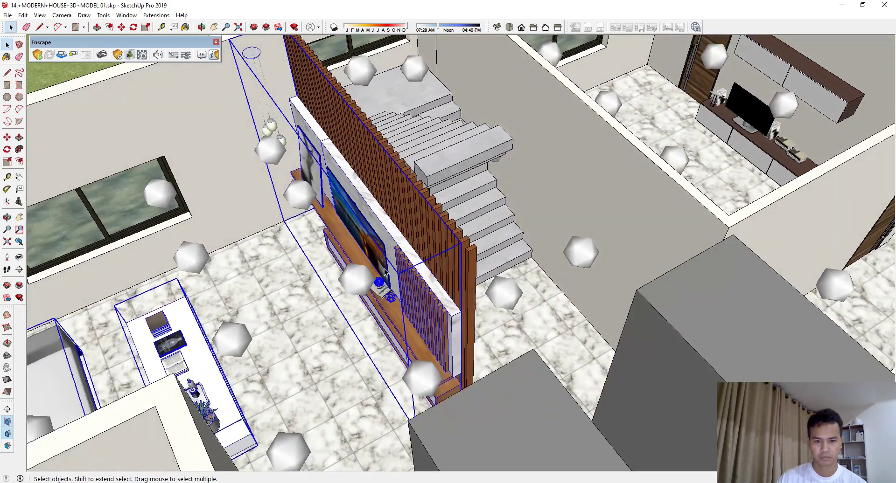
scroll(560, 268, "down", 5)
middle_click_drag(555, 269, 372, 344)
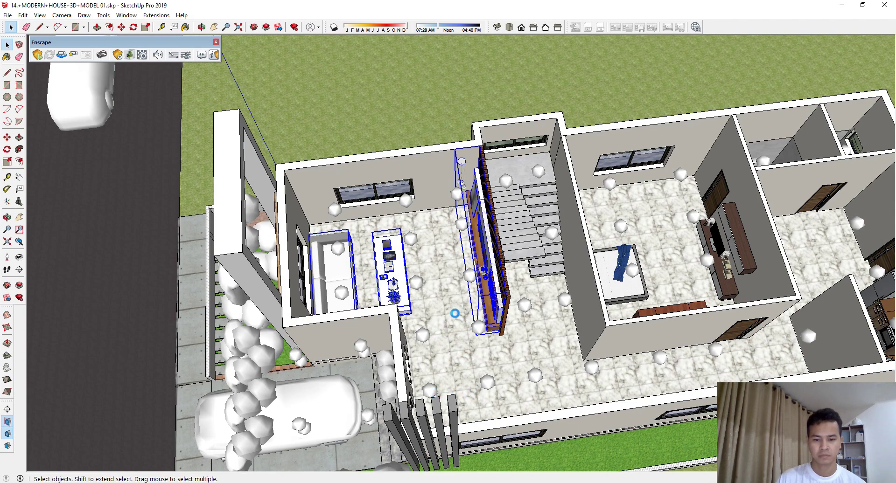
Step: Switch to 3D Design 01.skp, examine the front rooms and slatted stair screen from above, and return to the reference house file
left_click(517, 482)
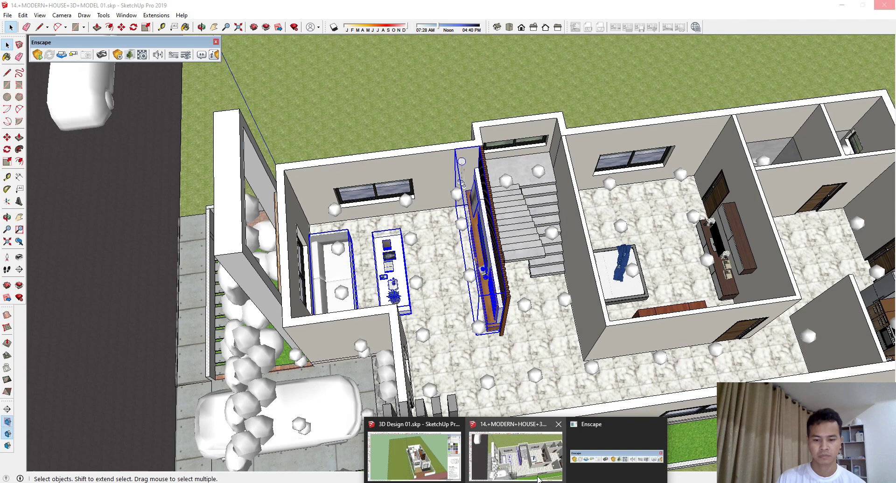
left_click(518, 457)
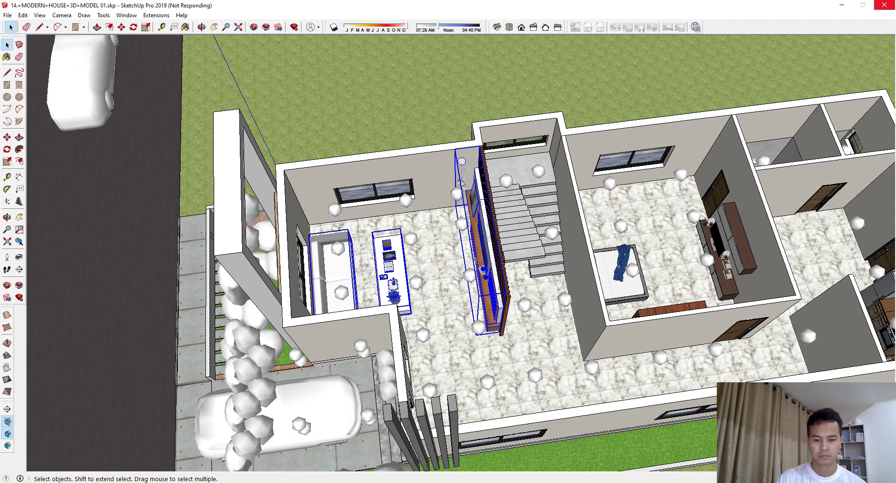
left_click(517, 482)
left_click(447, 457)
mouse_move(370, 317)
middle_mouse_down()
mouse_move(504, 289)
mouse_move(531, 324)
mouse_move(569, 242)
mouse_move(275, 242)
middle_mouse_up()
middle_click_drag(385, 254, 472, 322)
scroll(469, 245, "up", 3)
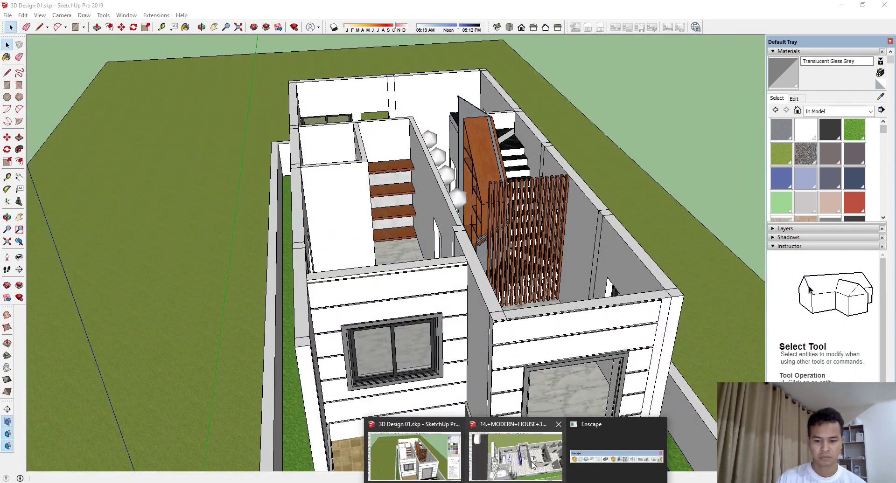
left_click(516, 448)
left_click(588, 482)
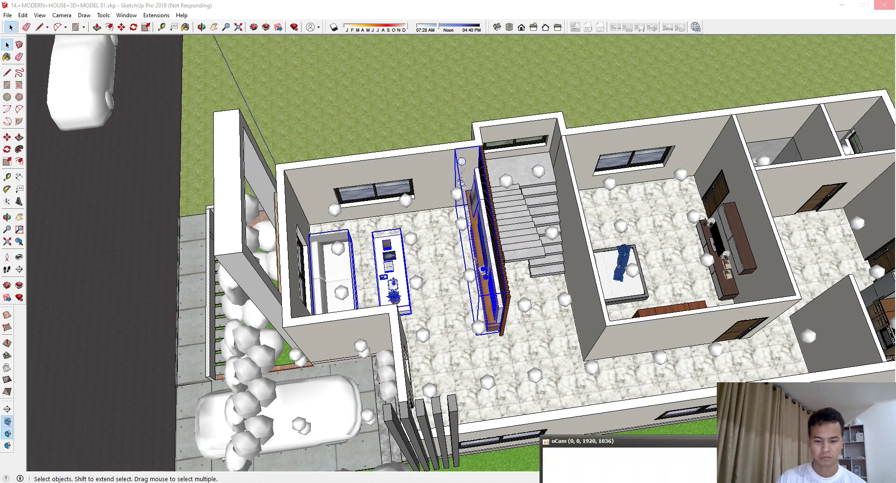